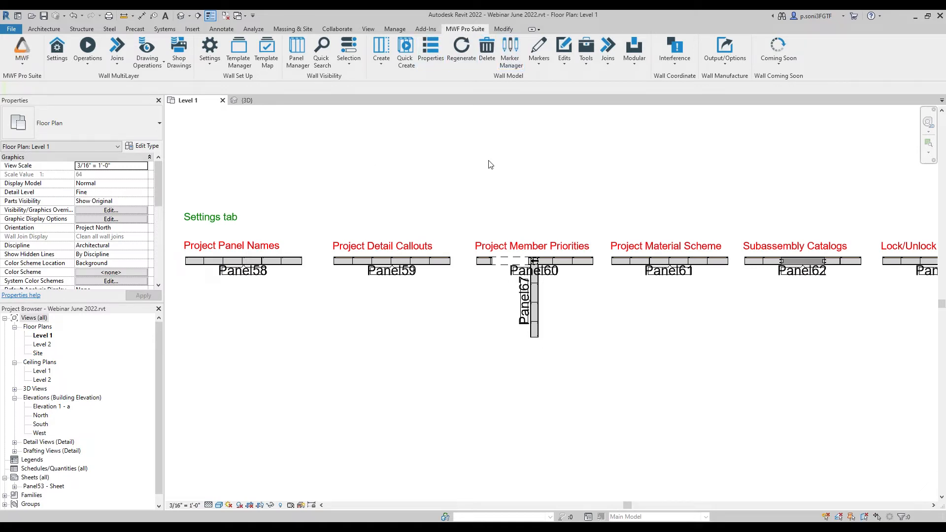
click(209, 64)
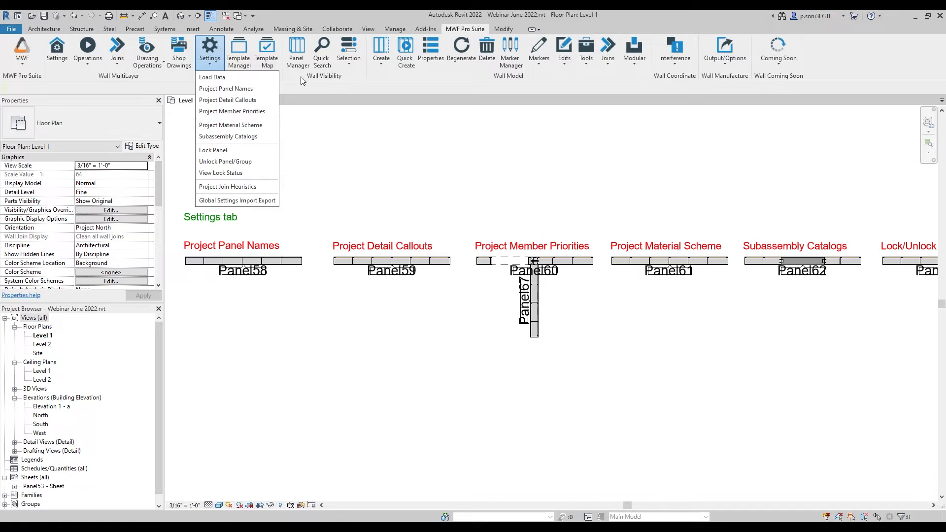
click(345, 140)
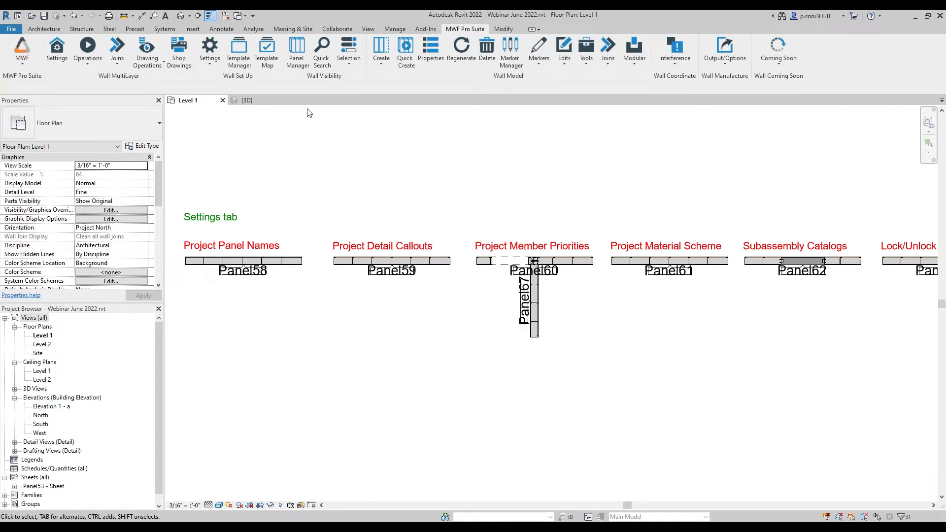
Load the LGS-Default data directory into the project, declining to update any of the families that are already loaded
click(29, 66)
click(210, 49)
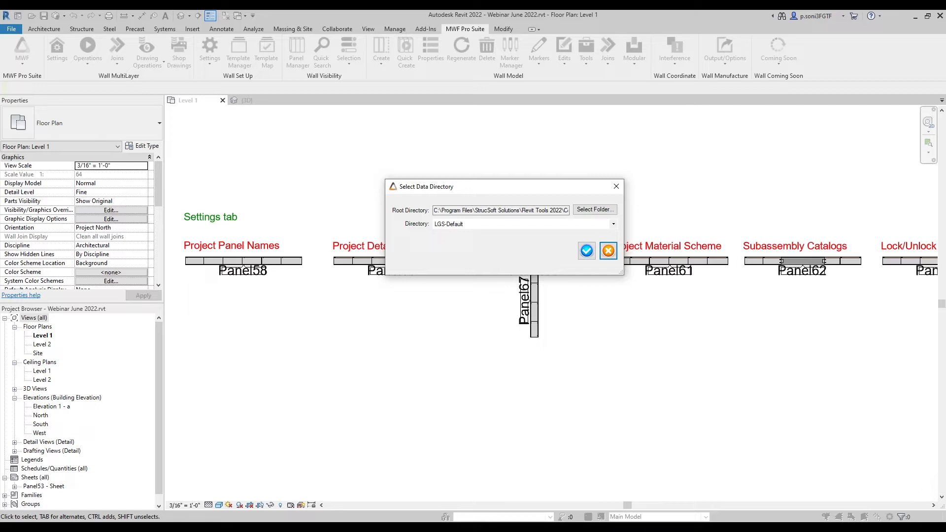
drag(485, 191, 514, 155)
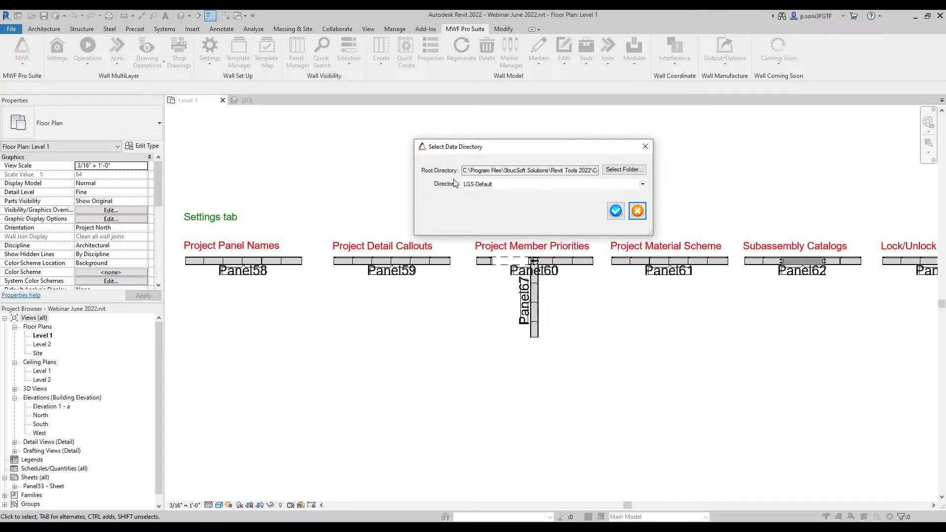
click(643, 184)
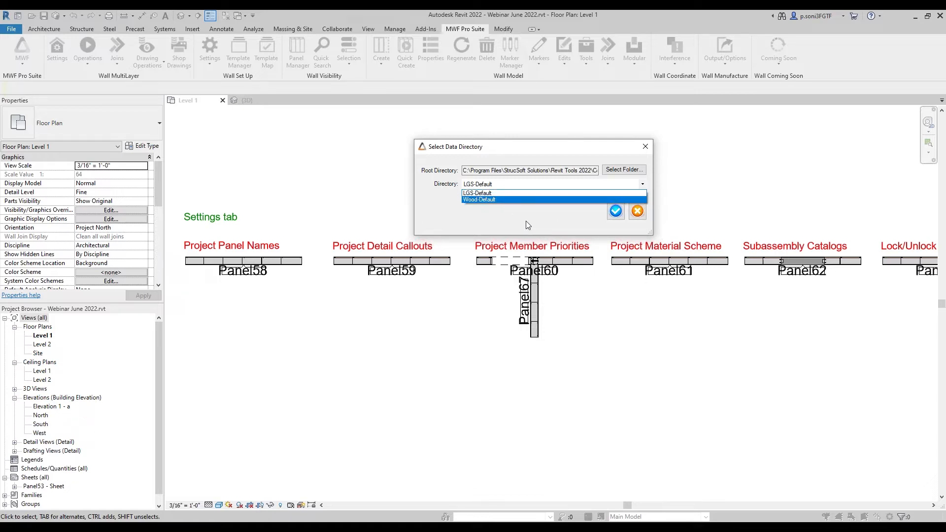
click(482, 194)
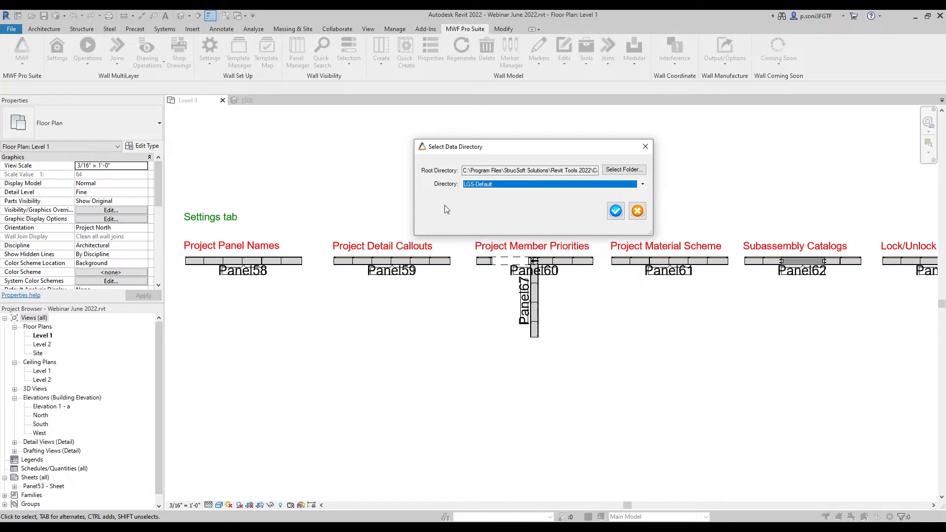
click(614, 212)
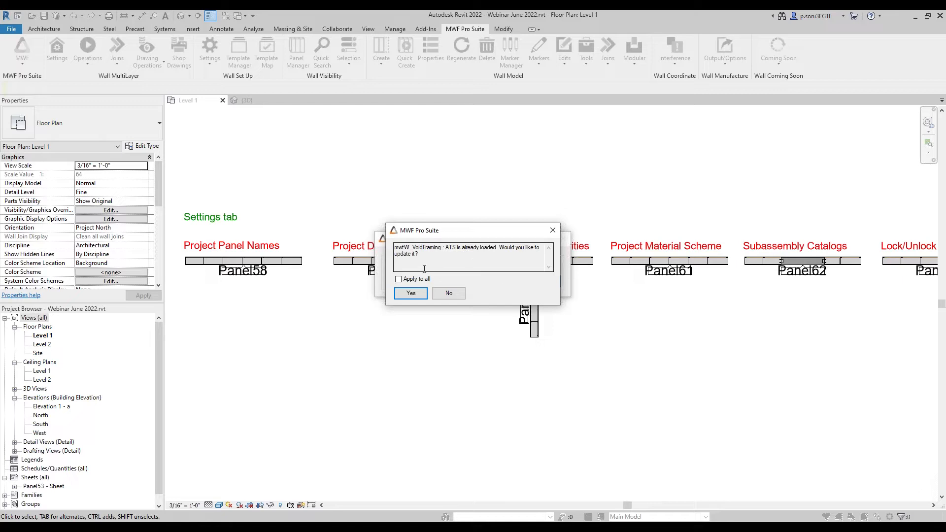
click(552, 230)
click(405, 280)
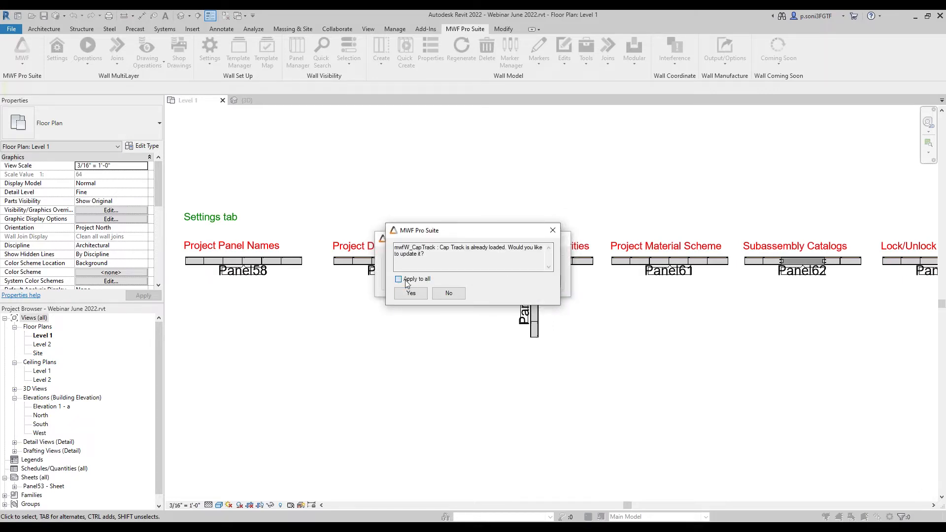
click(449, 295)
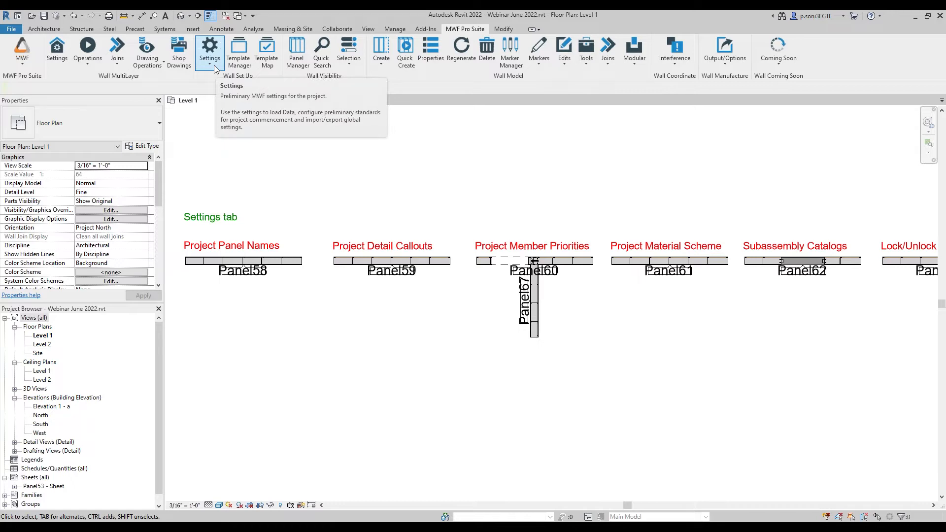
Set the displayed panel name in the project panel name options to Alternate
click(214, 68)
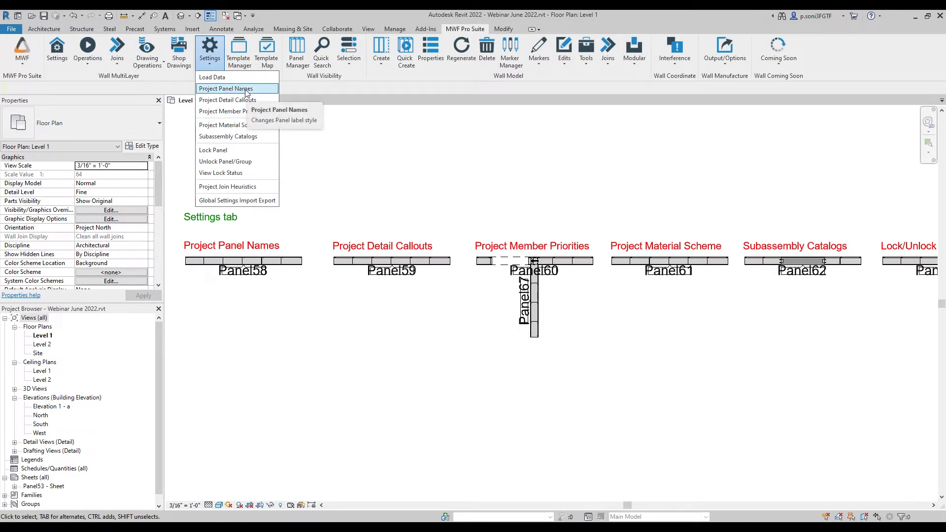
click(840, 191)
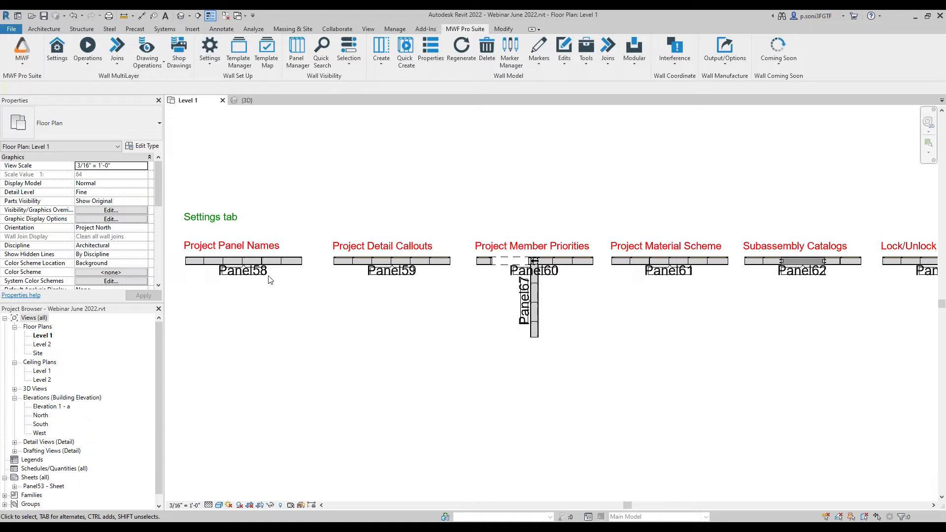
click(209, 55)
click(232, 90)
drag(119, 60, 446, 87)
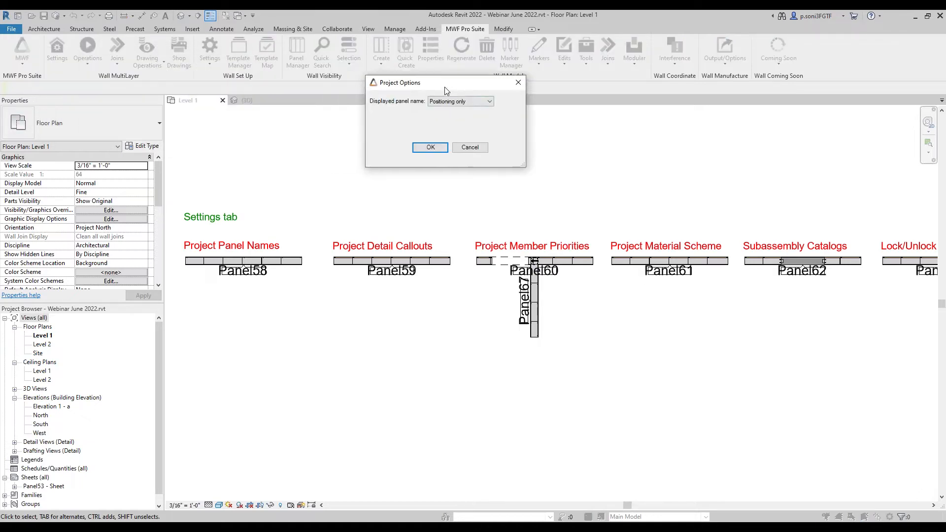
click(492, 102)
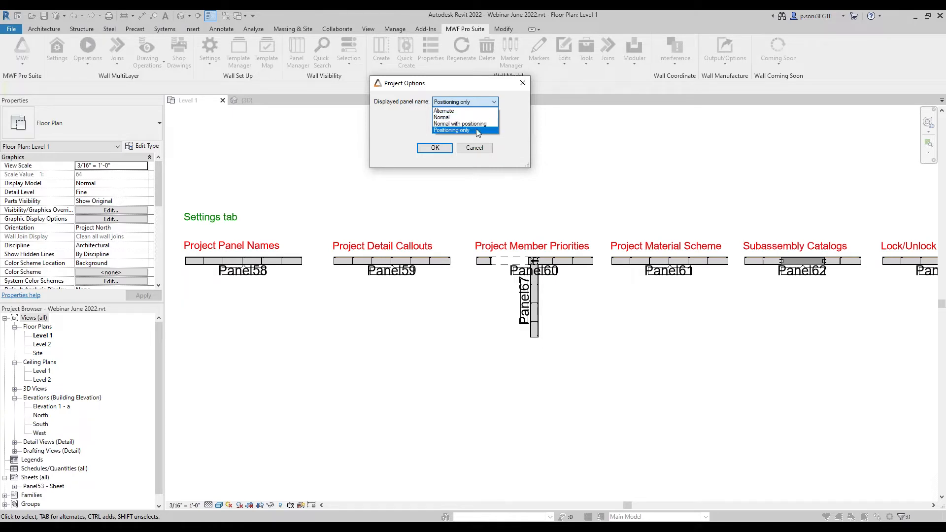
click(445, 112)
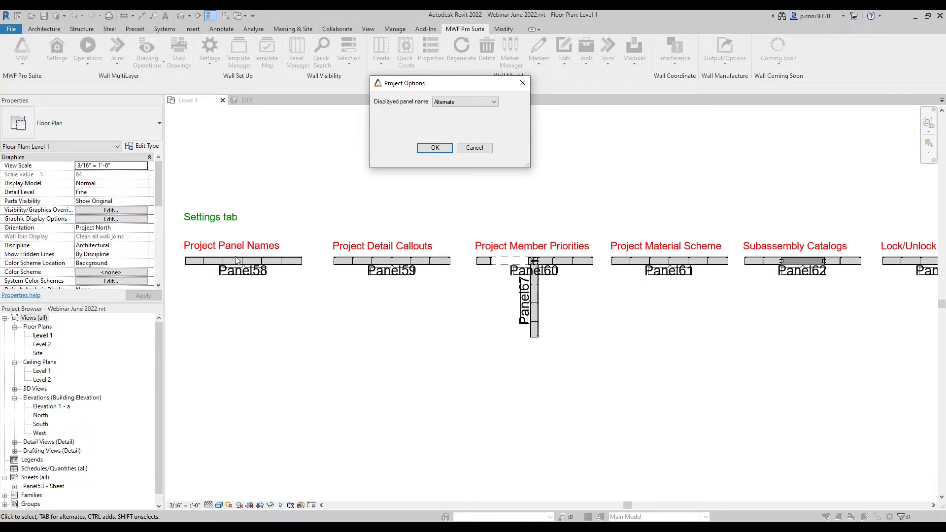
click(432, 148)
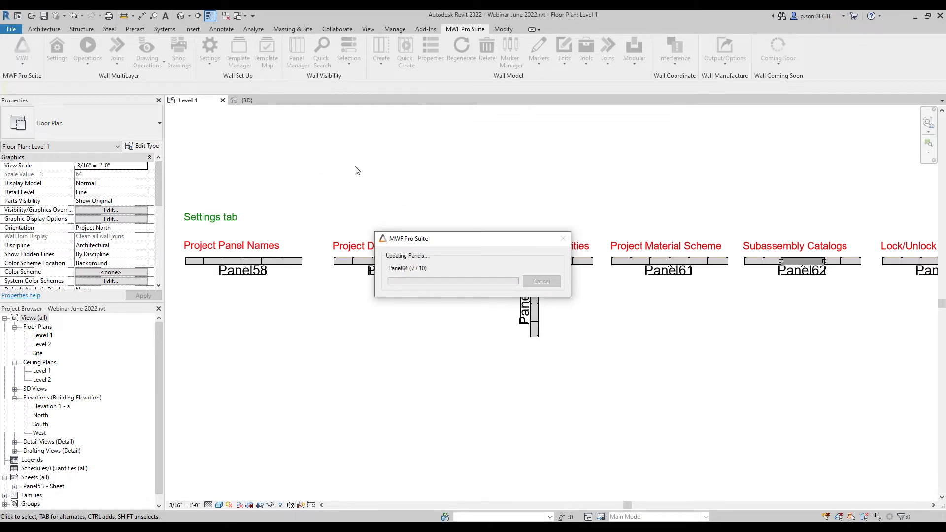
middle_drag(338, 165, 429, 160)
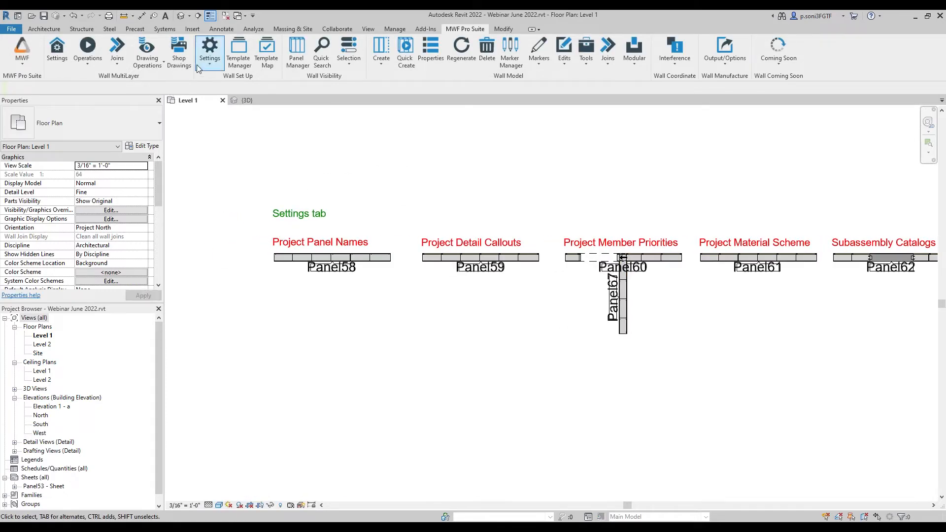
click(209, 53)
click(226, 91)
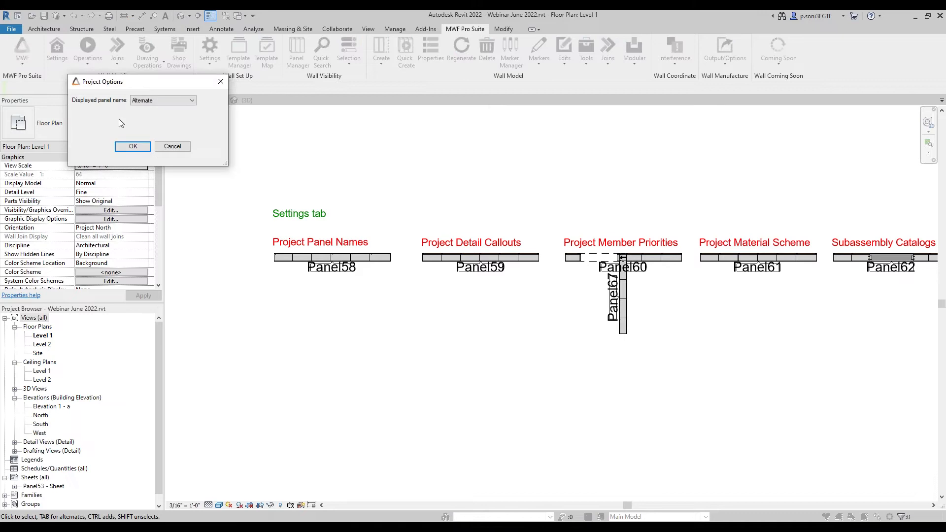
click(173, 147)
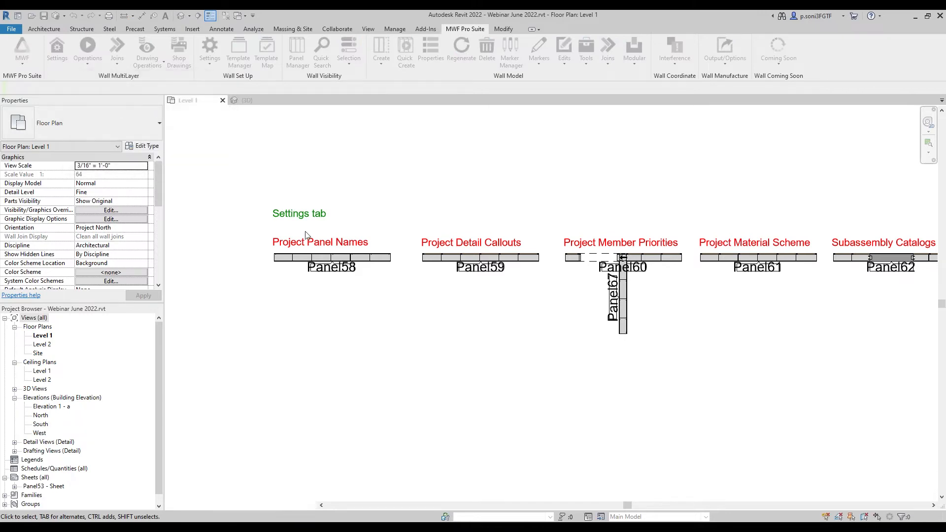
Set the alternate name of the wall panel under the Project Panel Names heading to Test
scroll(291, 257, up, 2)
click(292, 257)
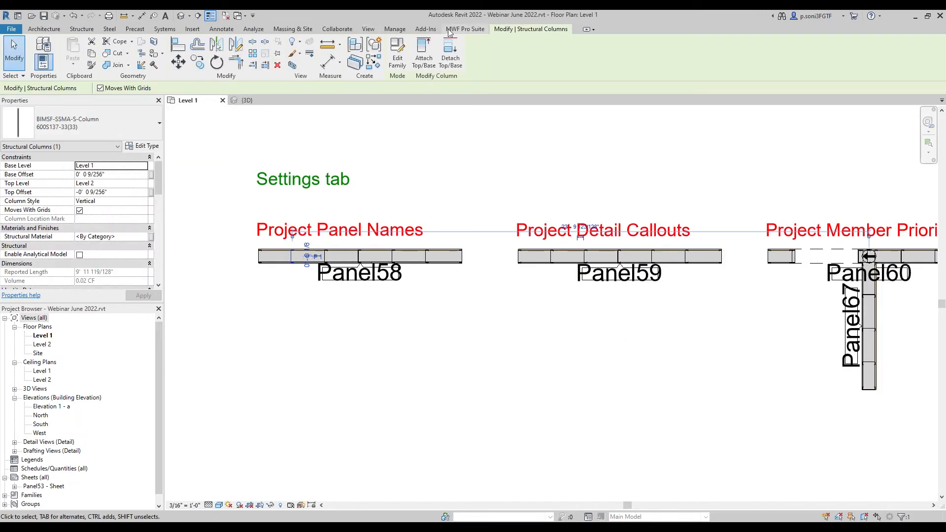
click(427, 60)
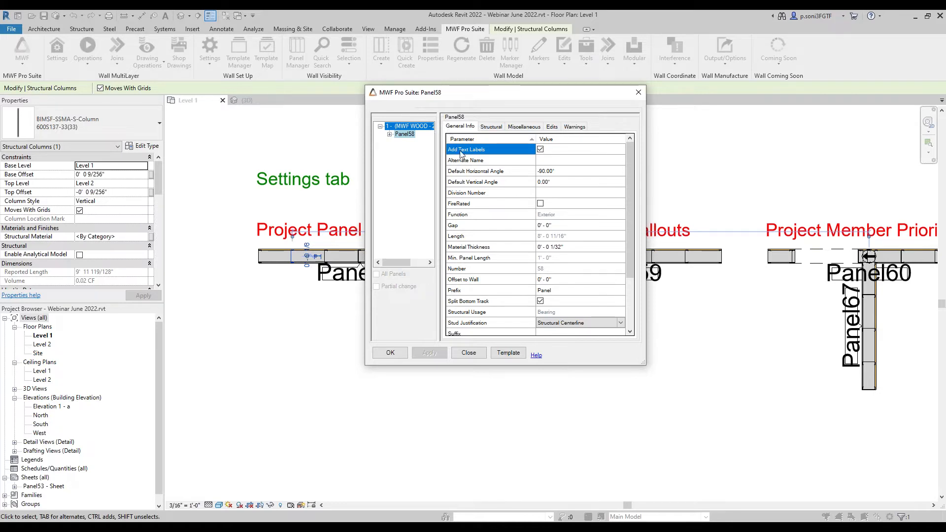
click(553, 160)
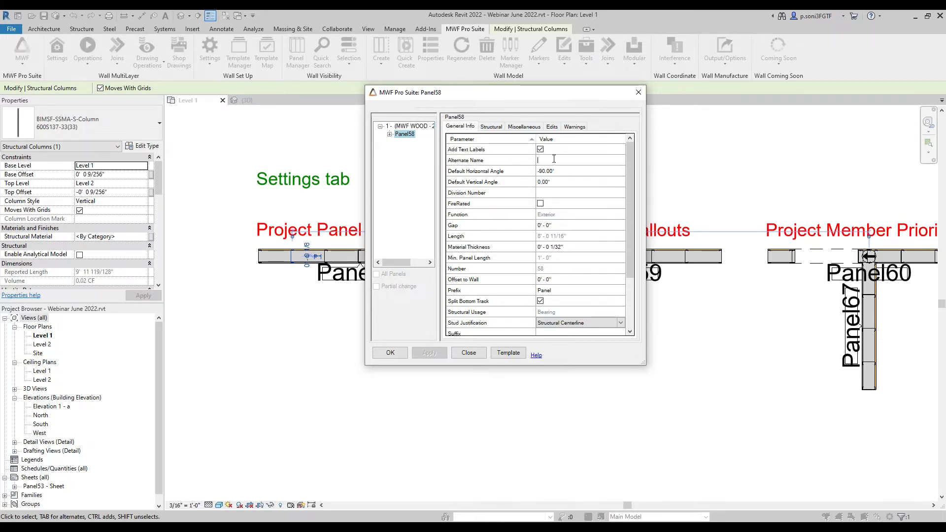
text(Test)
click(394, 351)
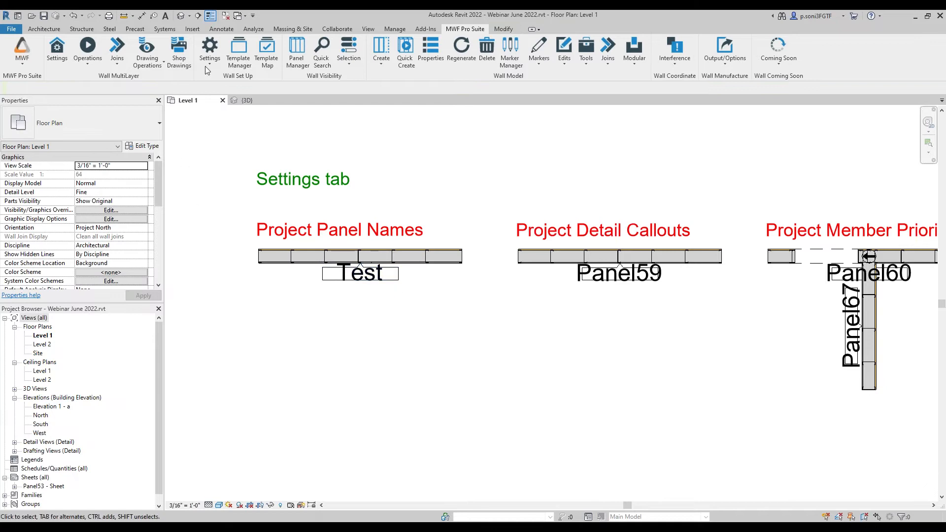
Examine the available displayed panel name options in the project panel name settings, leaving without applying a change
click(208, 64)
click(209, 52)
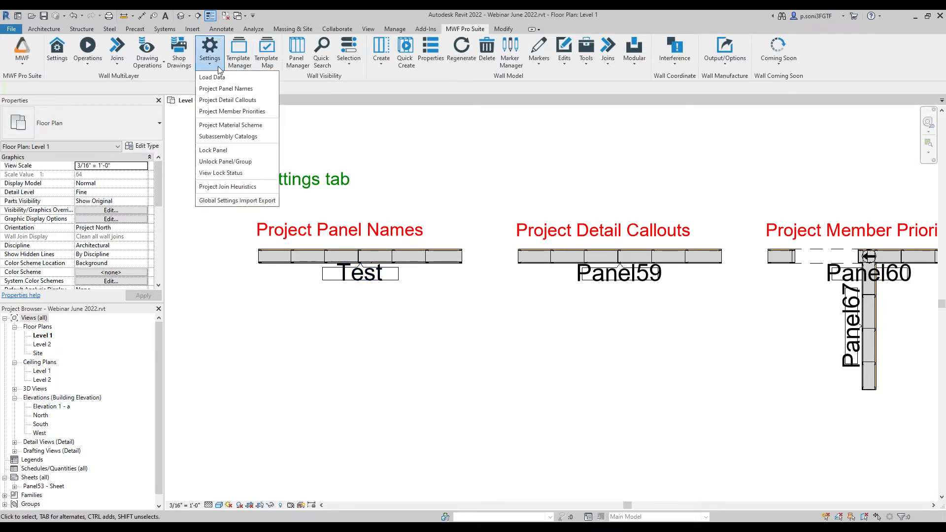
click(221, 89)
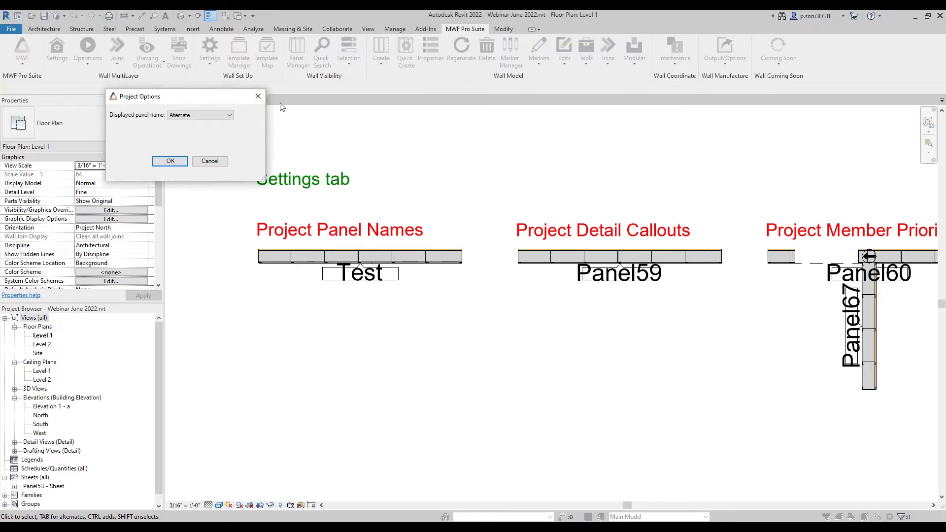
click(440, 139)
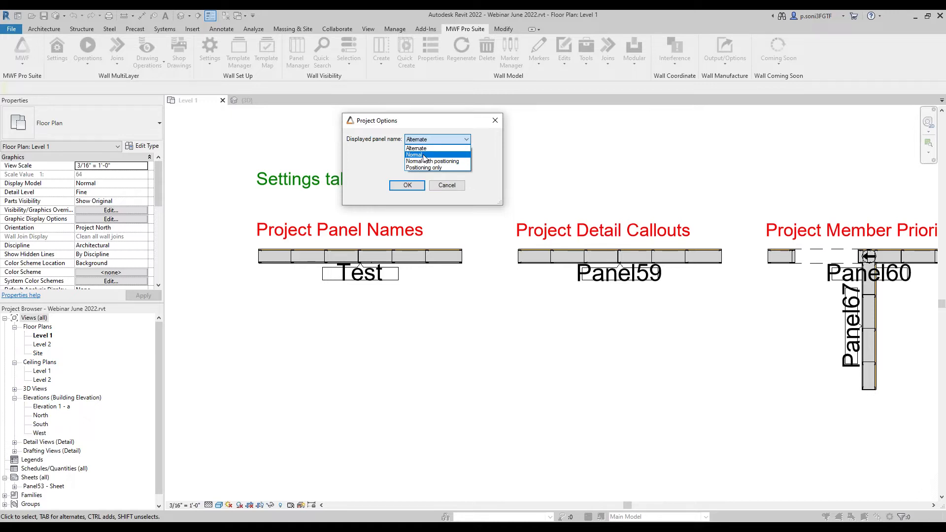
key(Down)
click(352, 156)
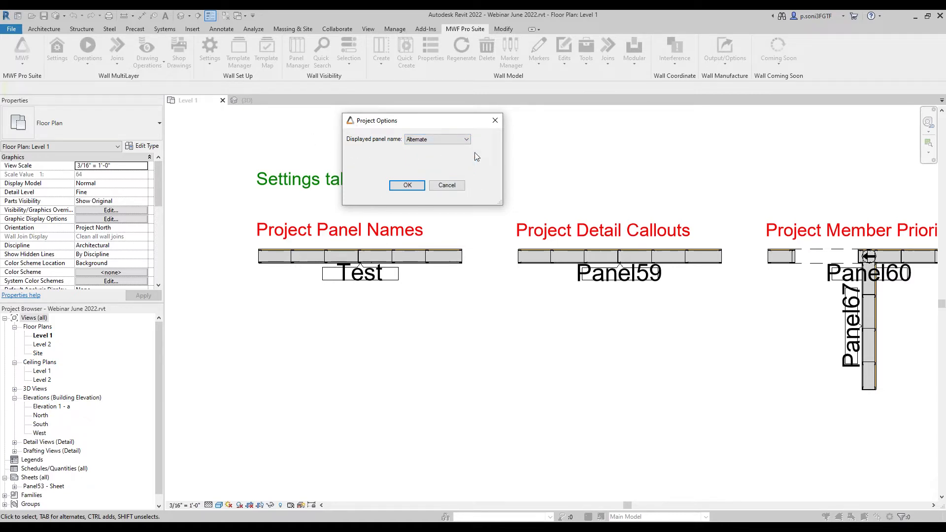
click(494, 121)
scroll(408, 156, down, 2)
middle_drag(547, 317, 515, 355)
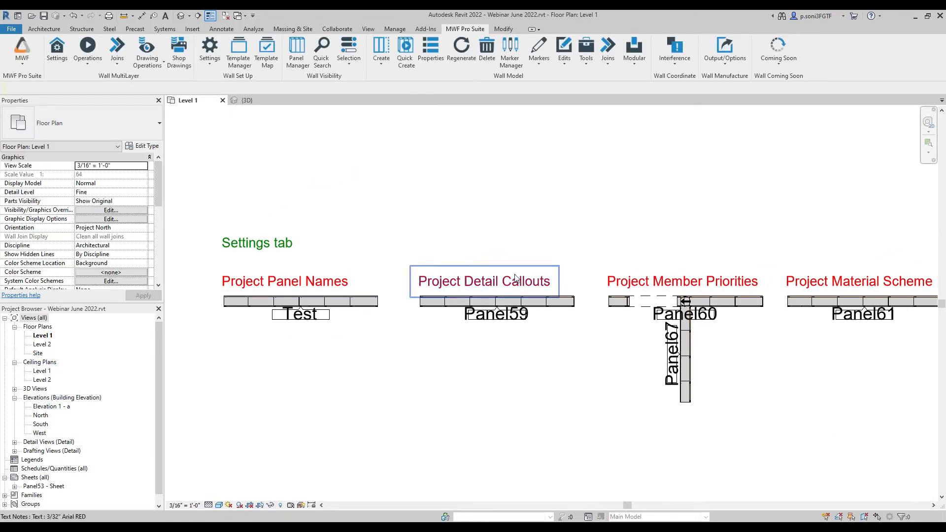
click(209, 52)
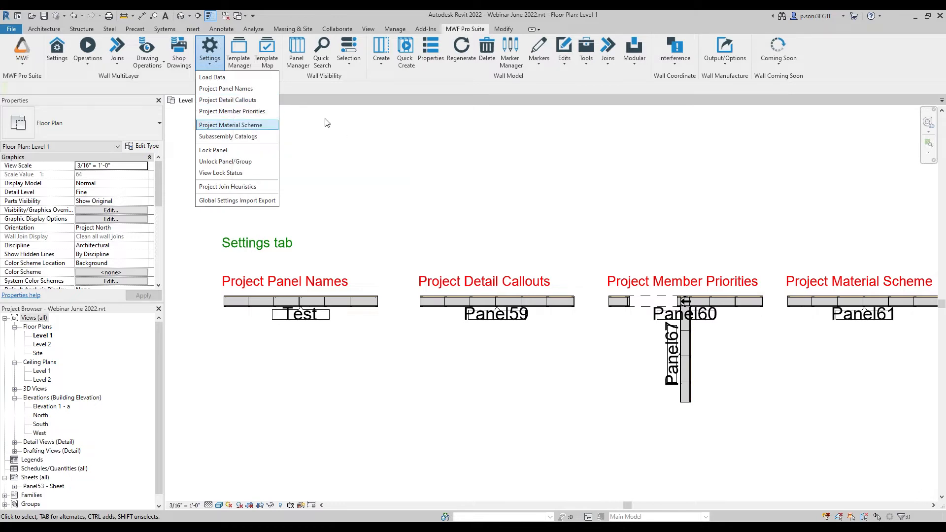
click(414, 176)
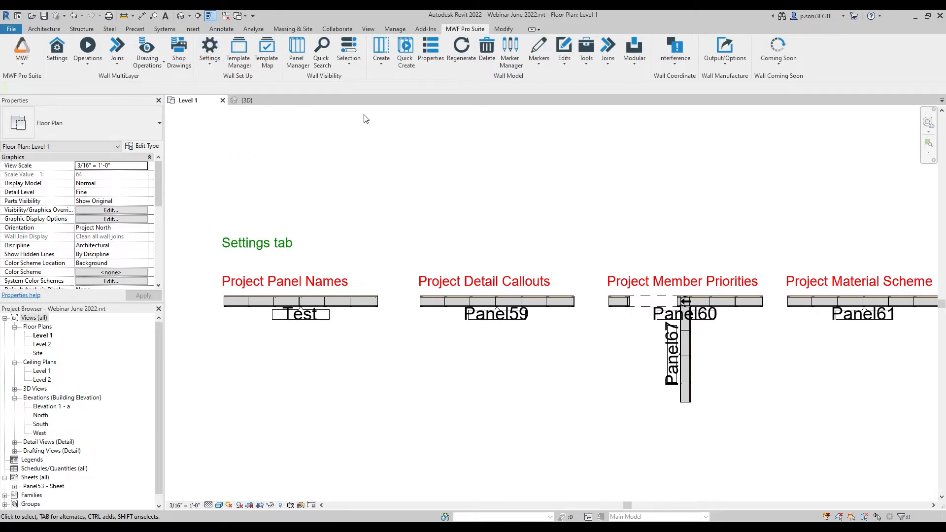
scroll(439, 169, down, 2)
scroll(375, 294, up, 4)
scroll(404, 202, up, 1)
middle_drag(409, 194, 520, 159)
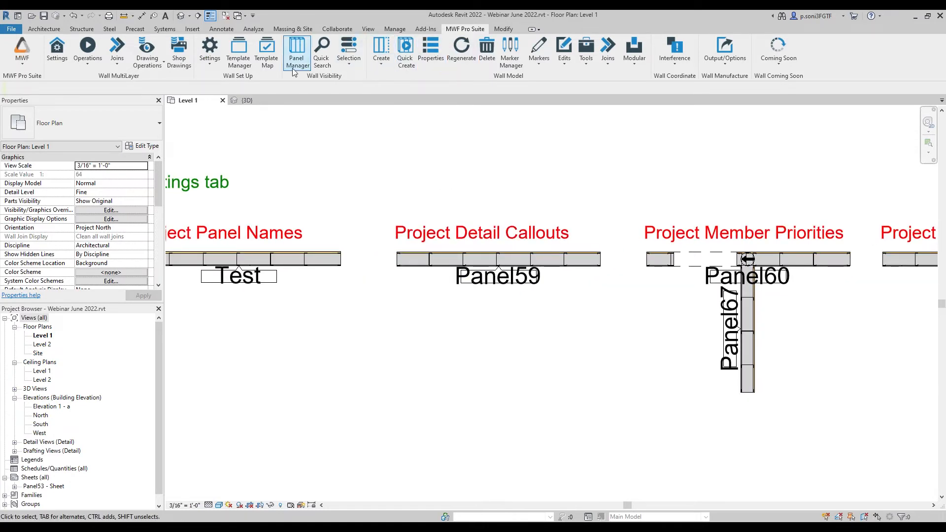
Add a new detail named Test to the project detail callouts
click(209, 52)
click(239, 103)
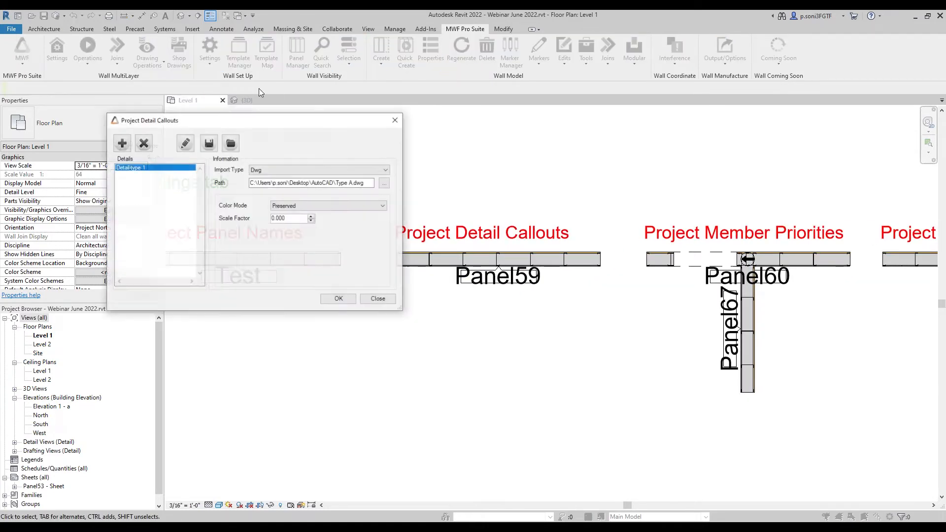
drag(227, 123, 486, 135)
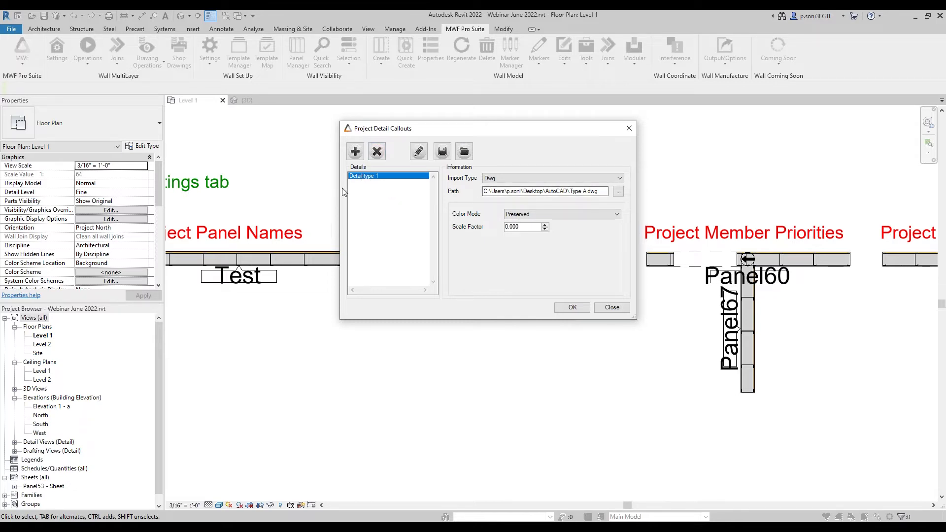
click(355, 154)
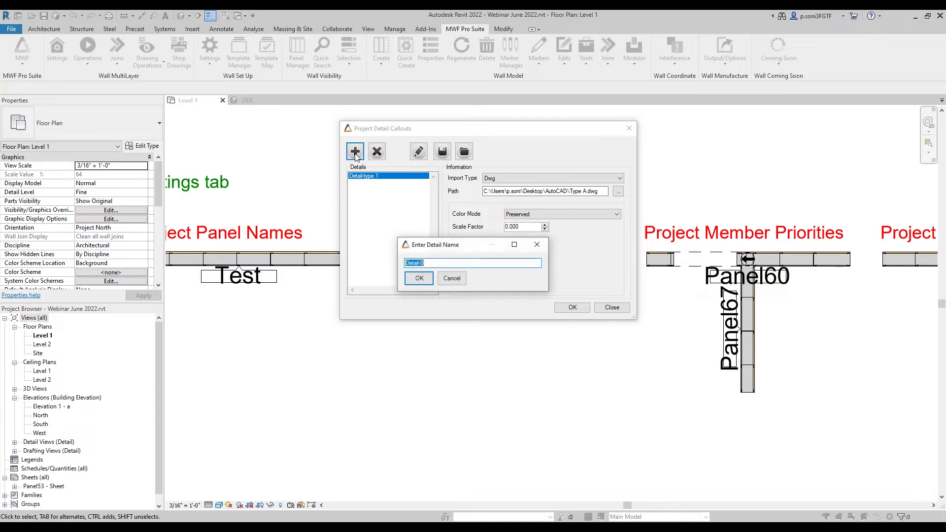
text(Test)
click(419, 278)
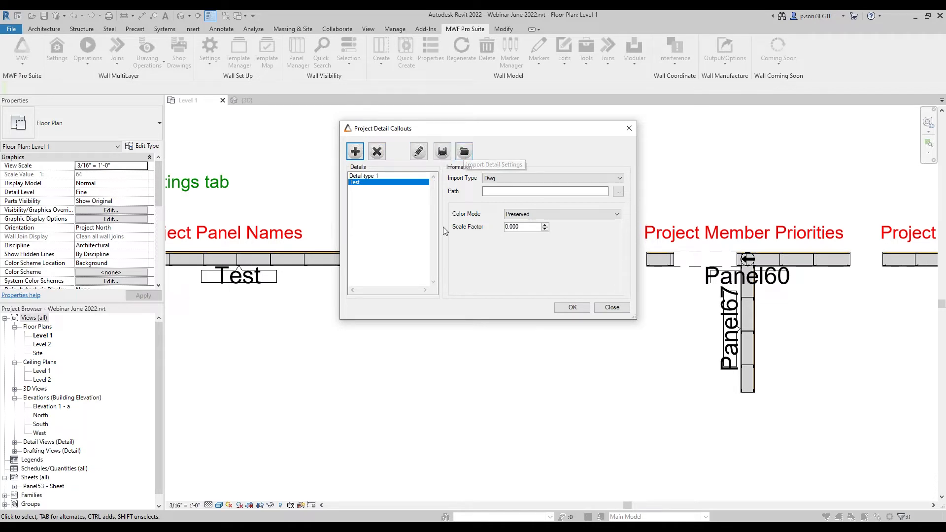
drag(520, 133, 563, 130)
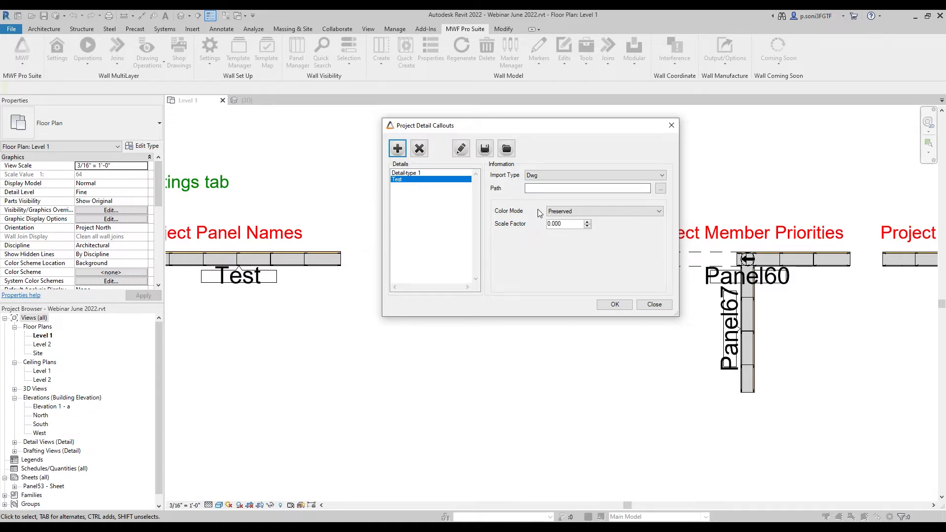
Keep Dwg as the Test detail's import type and link Type A.dwg from the AutoCAD folder on the desktop
click(541, 177)
click(541, 181)
click(660, 190)
click(408, 193)
double_click(490, 175)
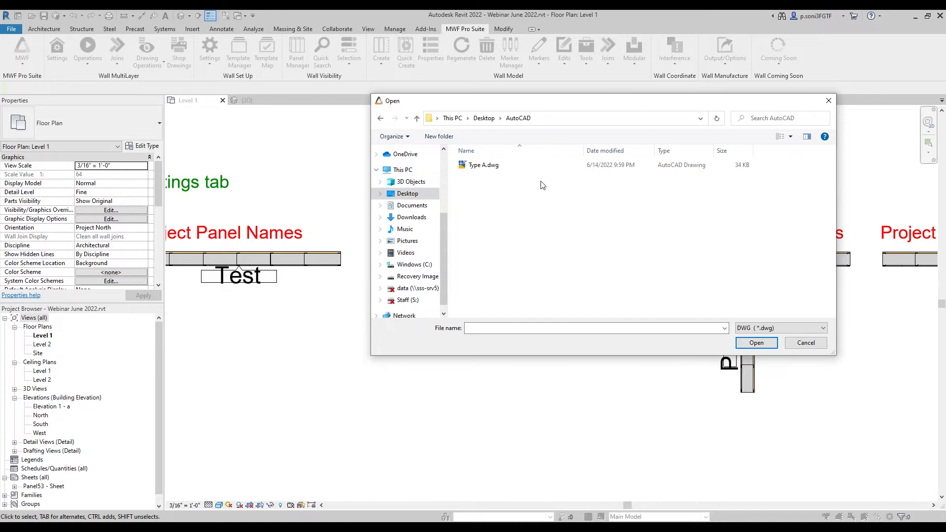
click(483, 170)
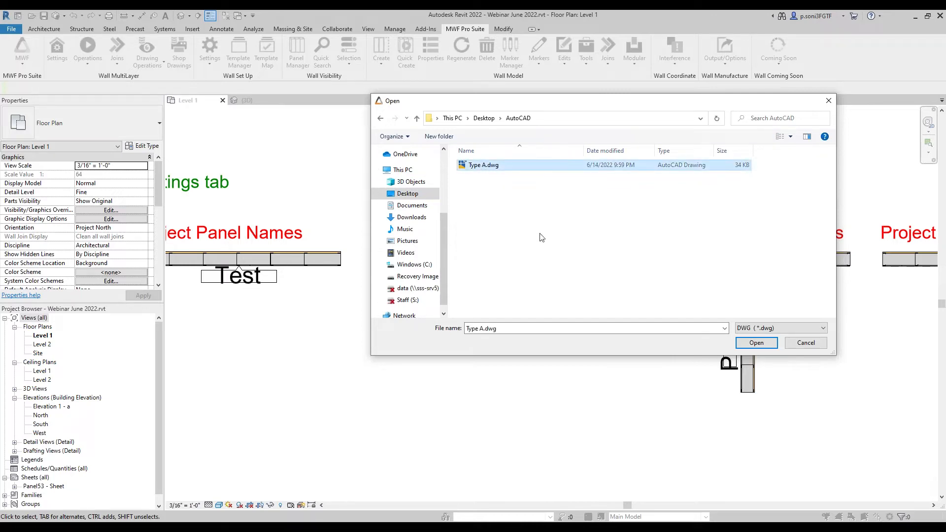
click(747, 344)
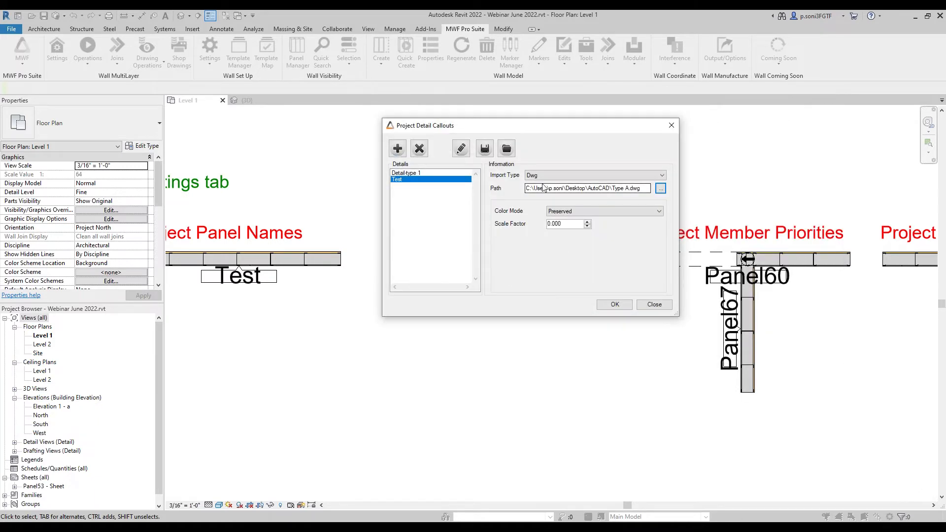
Set the Test detail's color mode to Preserved and save the project detail callouts
click(631, 211)
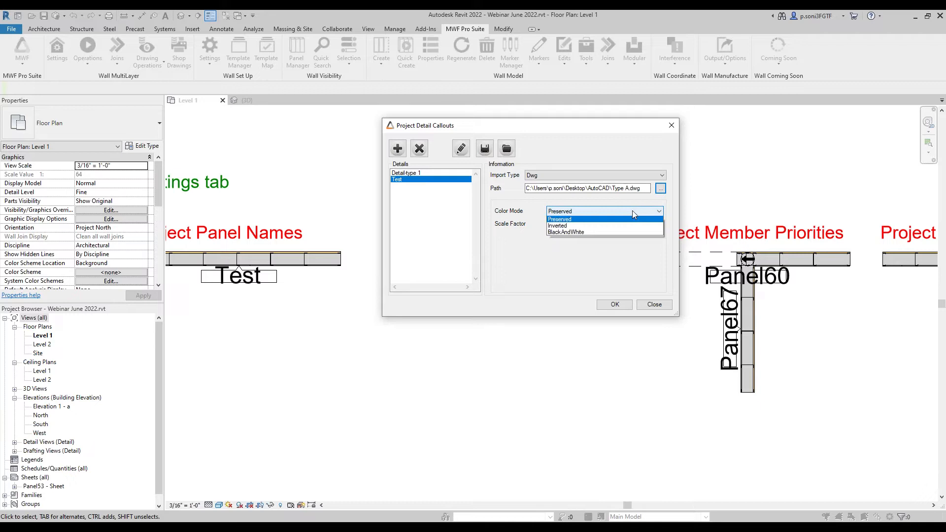
click(562, 220)
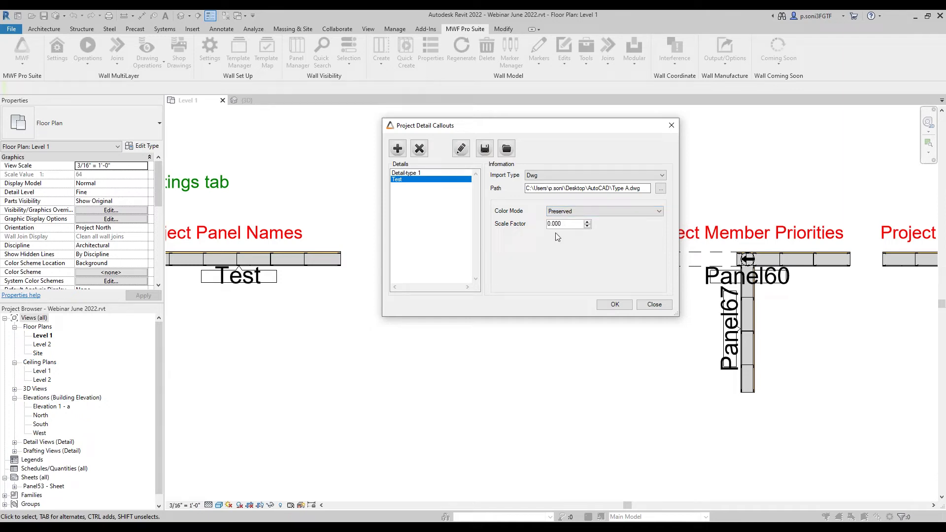
click(615, 307)
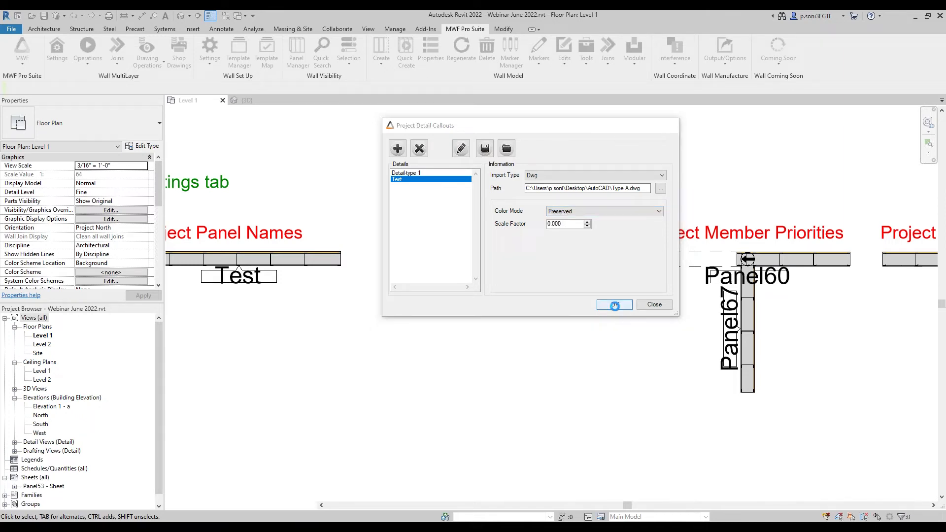
Add a bearing beam to the LGS Default non-bearing opening marker type in the Marker Manager
scroll(431, 250, up, 2)
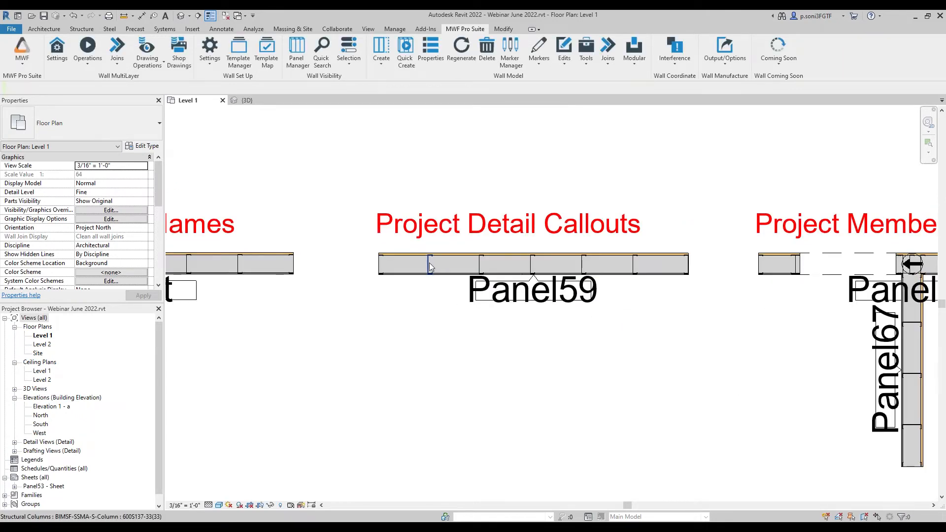
click(431, 267)
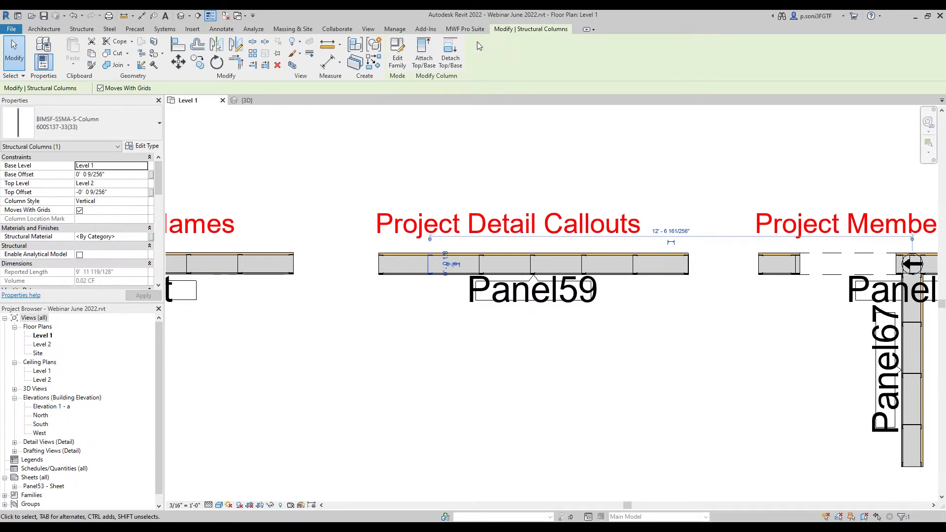
click(465, 28)
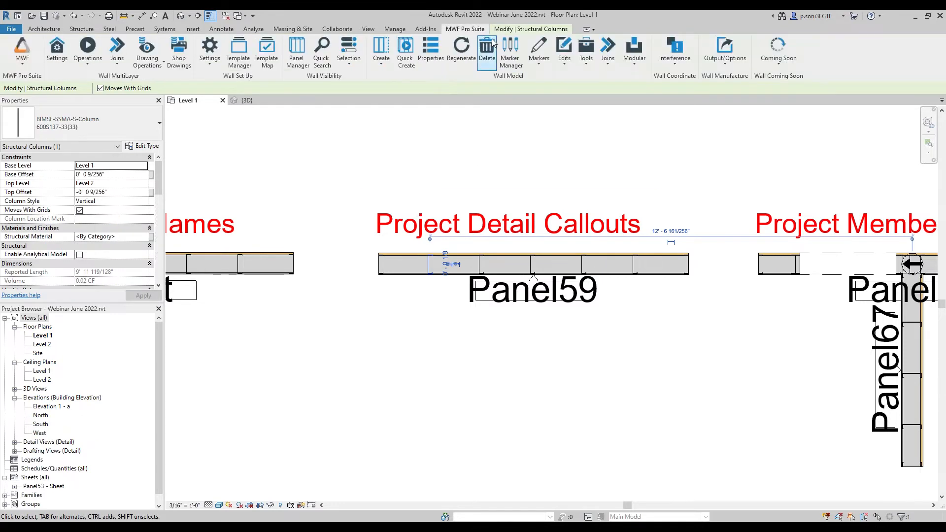
click(521, 64)
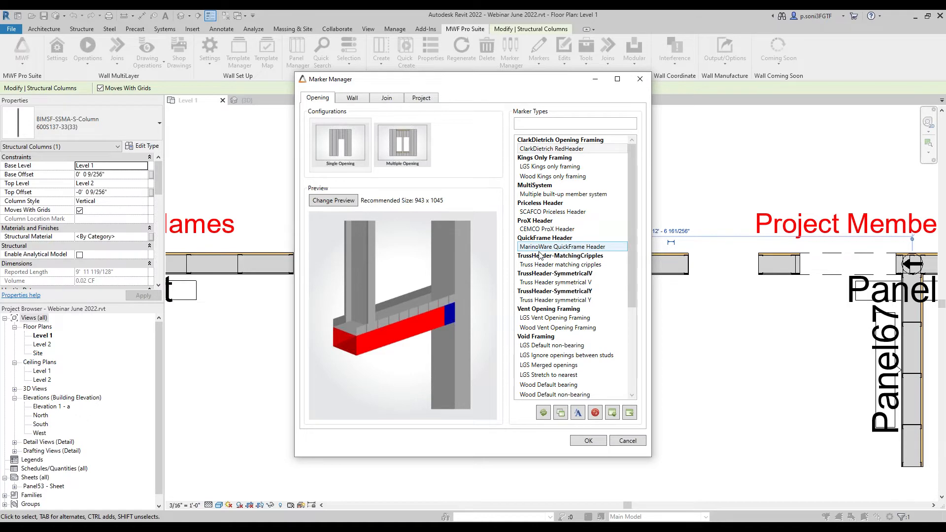
click(573, 345)
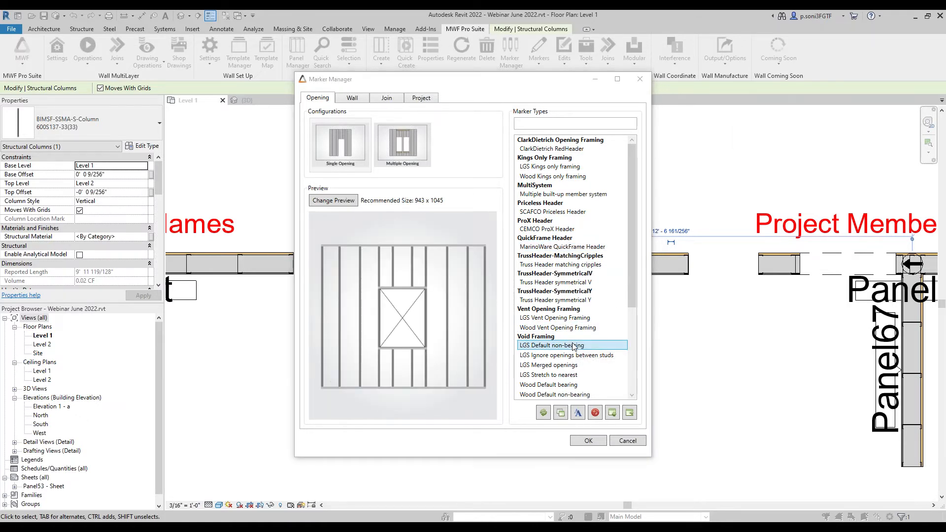
double_click(574, 345)
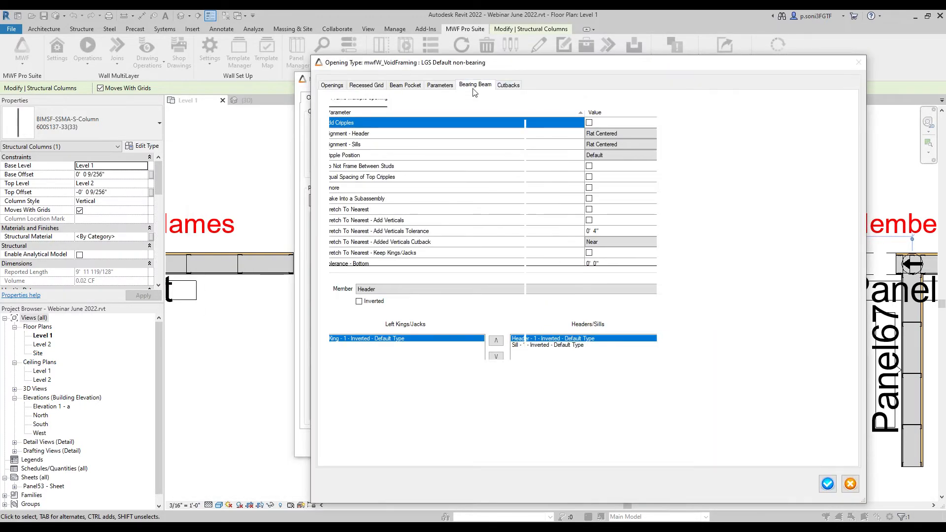
click(474, 85)
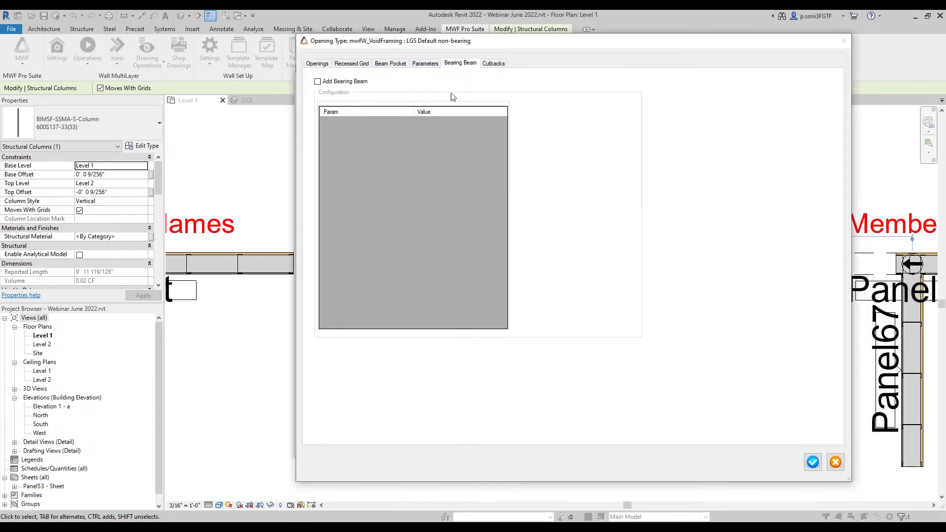
click(317, 82)
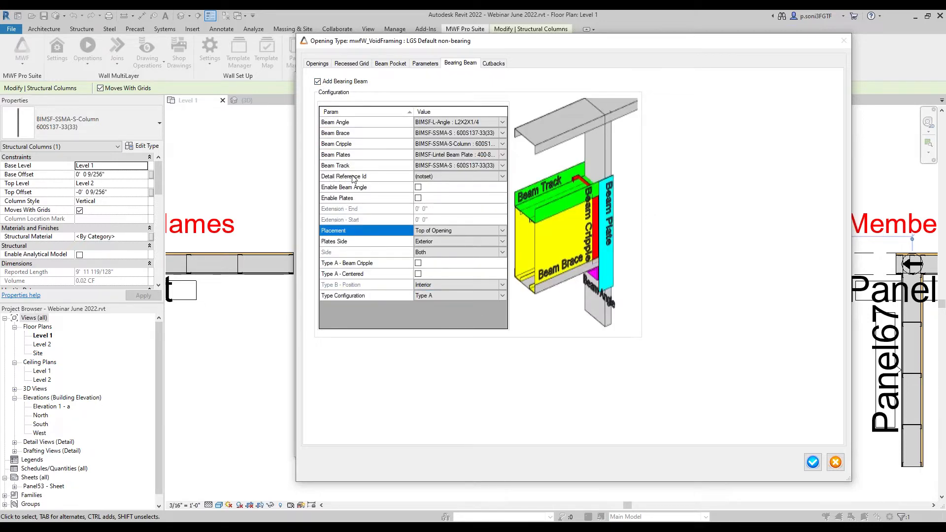
Set the bearing beam's Detail Reference Id to Test and apply the marker type change to its existing instances
click(501, 178)
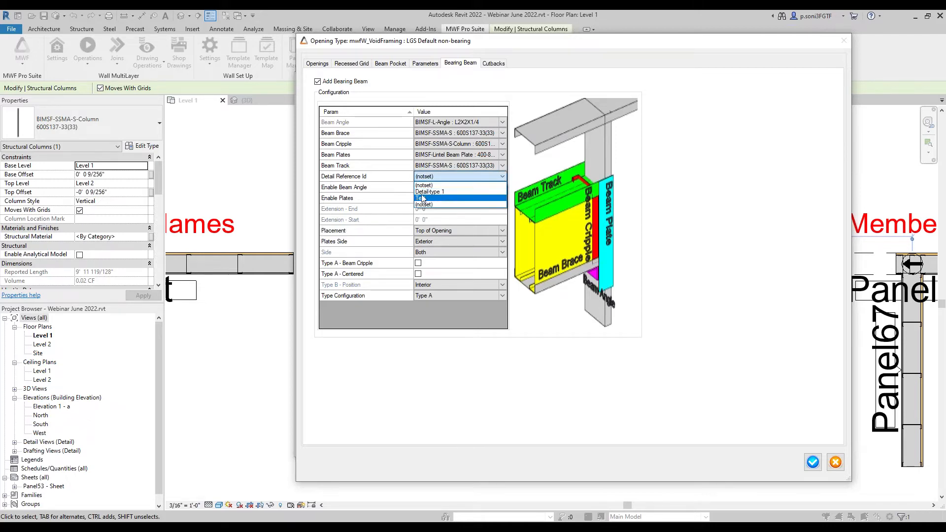
click(425, 198)
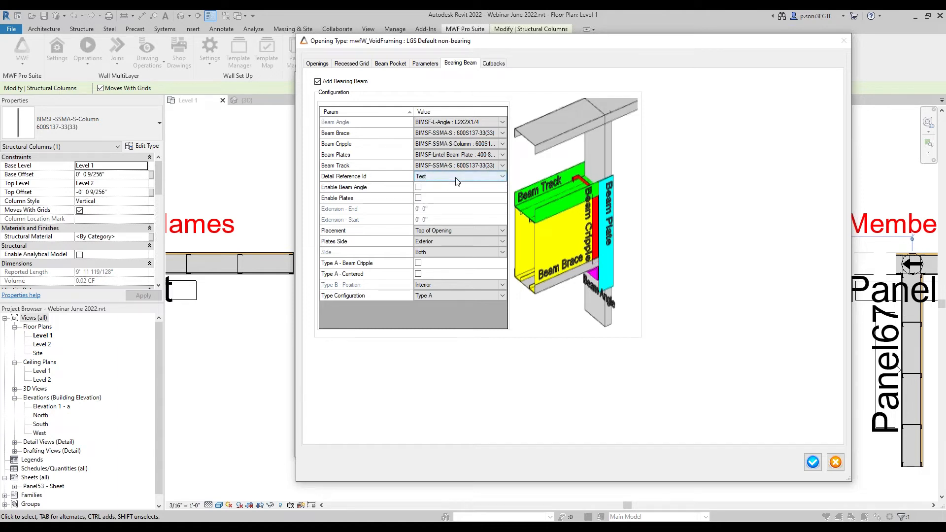
click(812, 462)
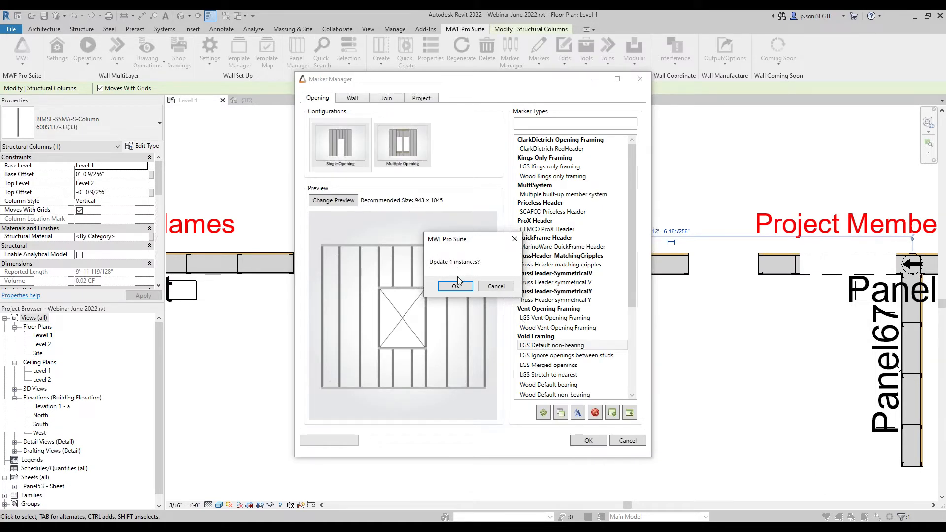
click(460, 290)
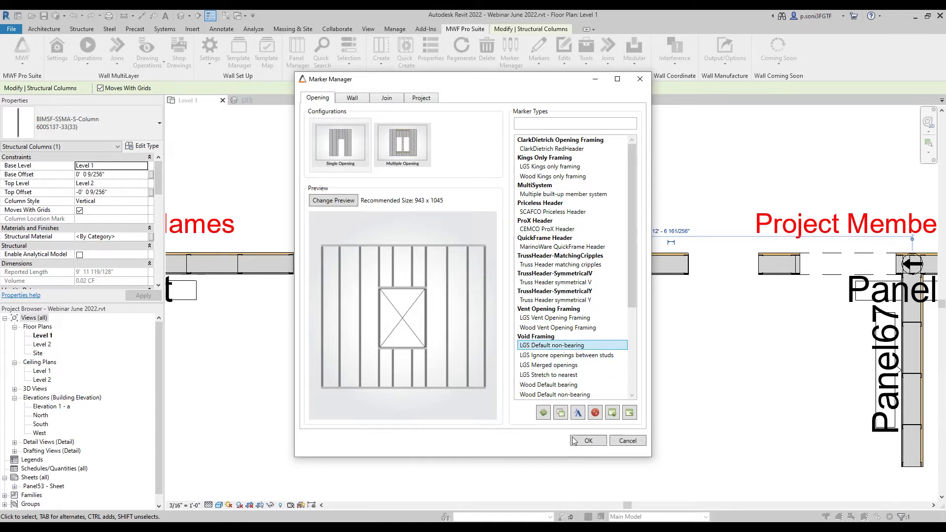
click(588, 440)
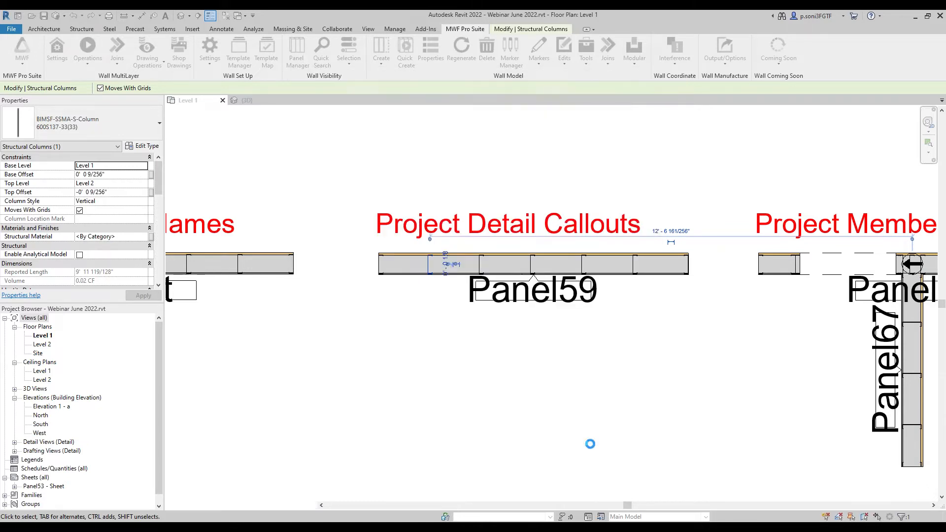
Isolate the wall panel under the Project Detail Callouts heading in a 3D selection box, viewed from the back
click(445, 194)
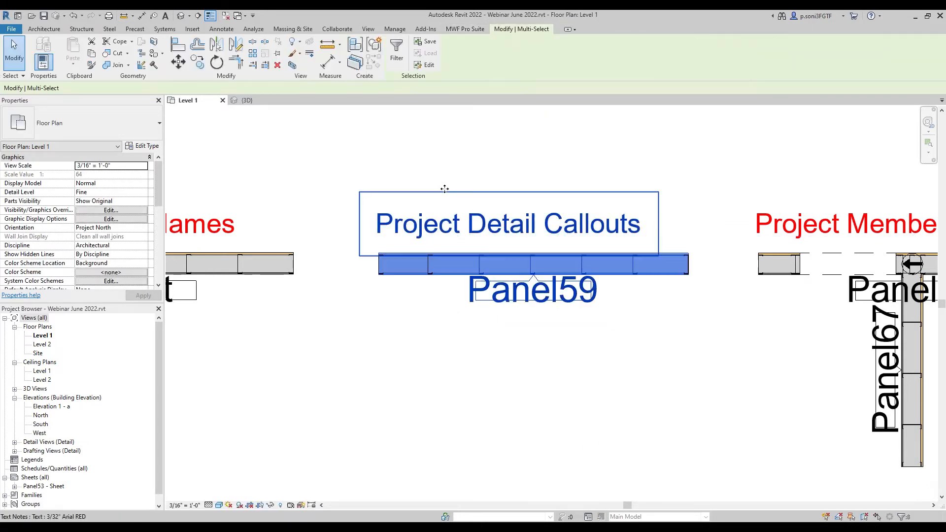
key(b)
key(x)
click(401, 277)
shift+middle_drag(404, 279, 517, 291)
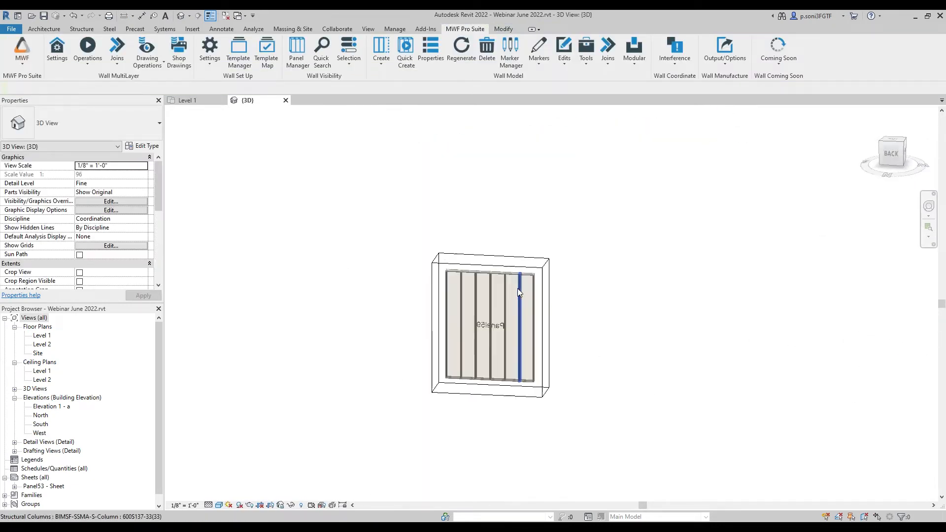
Place a 36" x 48" Window-Square Opening in the isolated wall panel, over its third stud, dismissing the save reminder
click(48, 31)
click(89, 52)
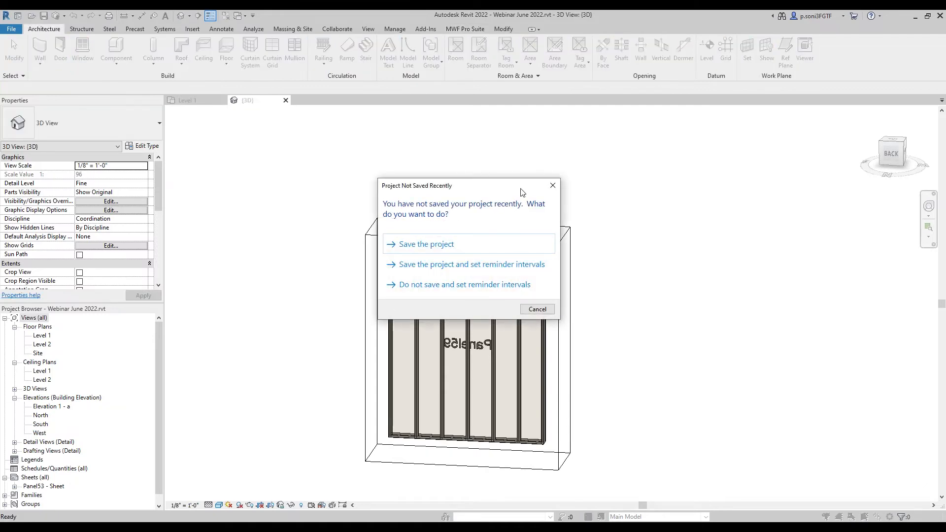
click(551, 187)
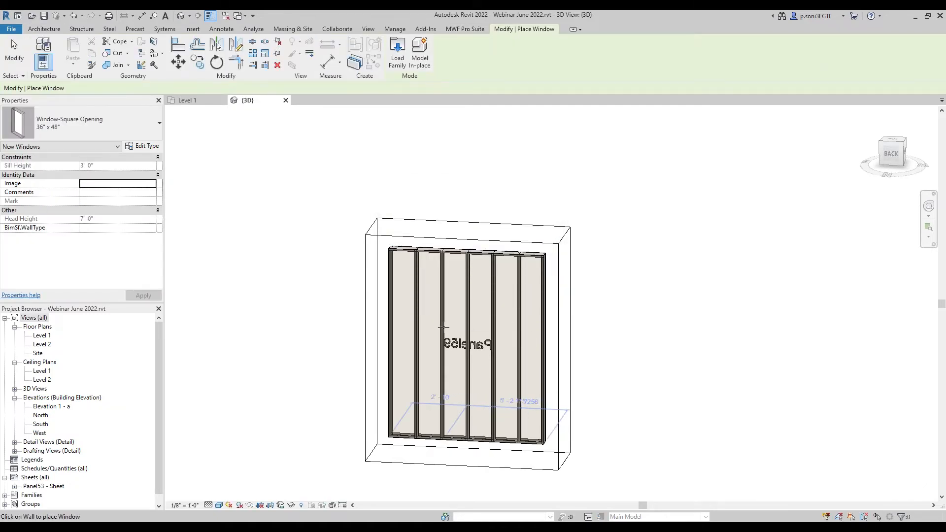
click(445, 327)
key(Escape)
key(Escape)
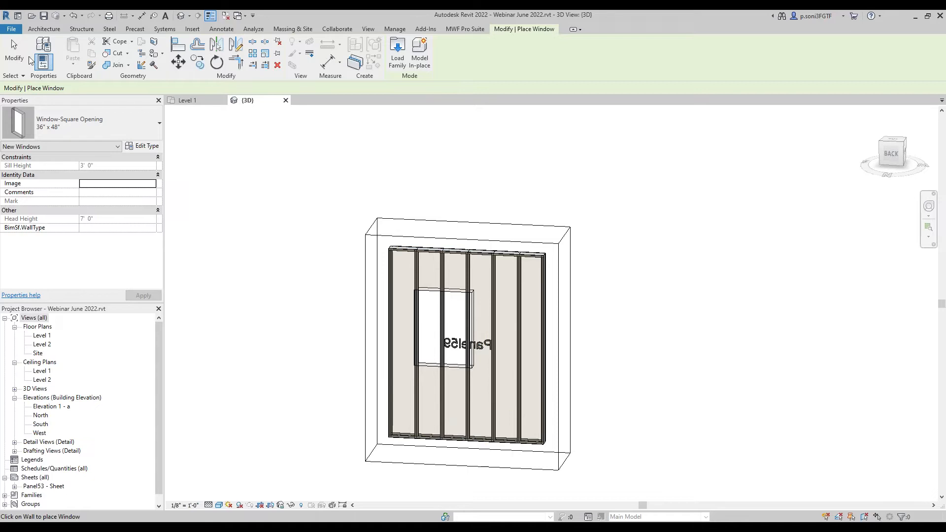
Regenerate the isolated wall panel's framing around the new window opening
click(441, 273)
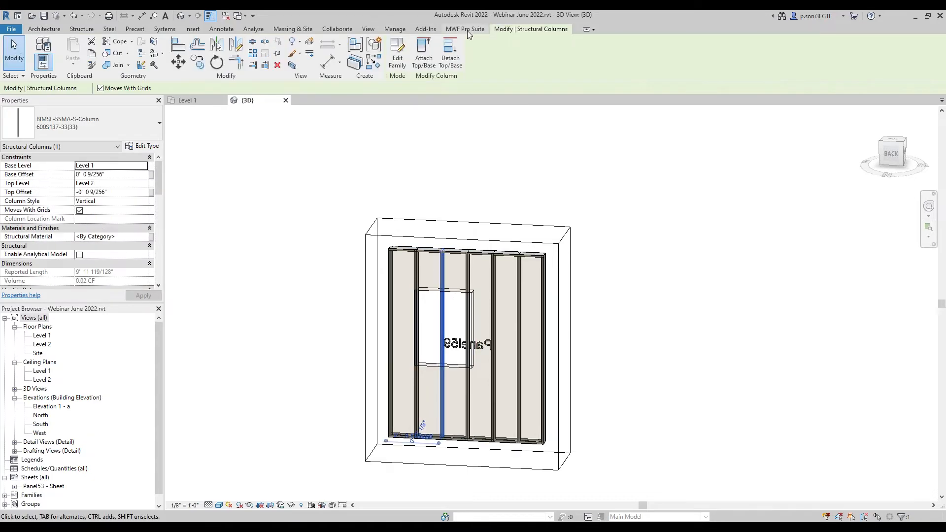
click(465, 28)
click(461, 49)
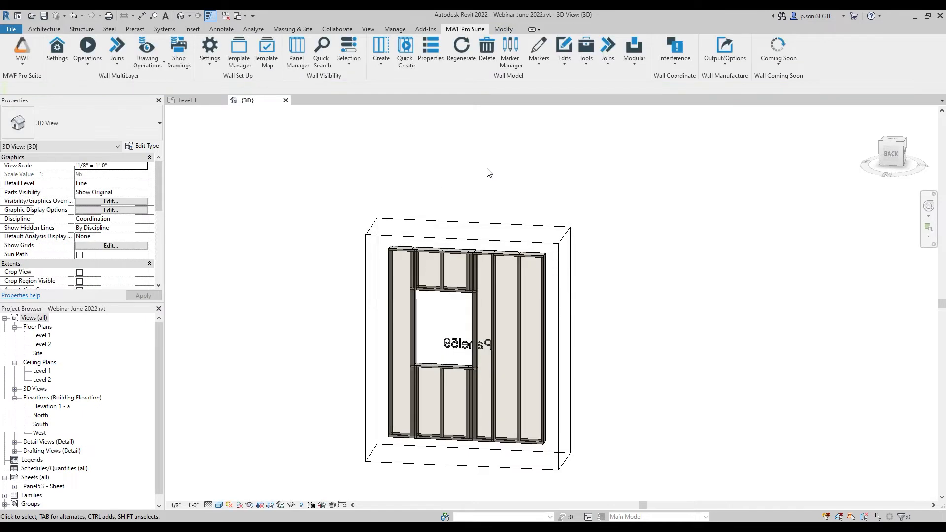
Assign the mwfW_VoidFraming : LGS Default non-bearing framing type to the window opening through its opening marker data
click(473, 294)
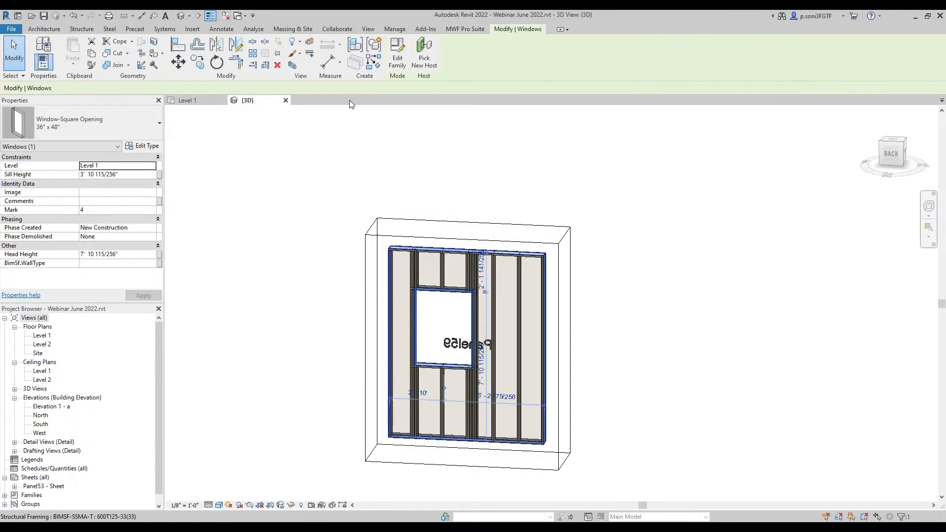
click(464, 29)
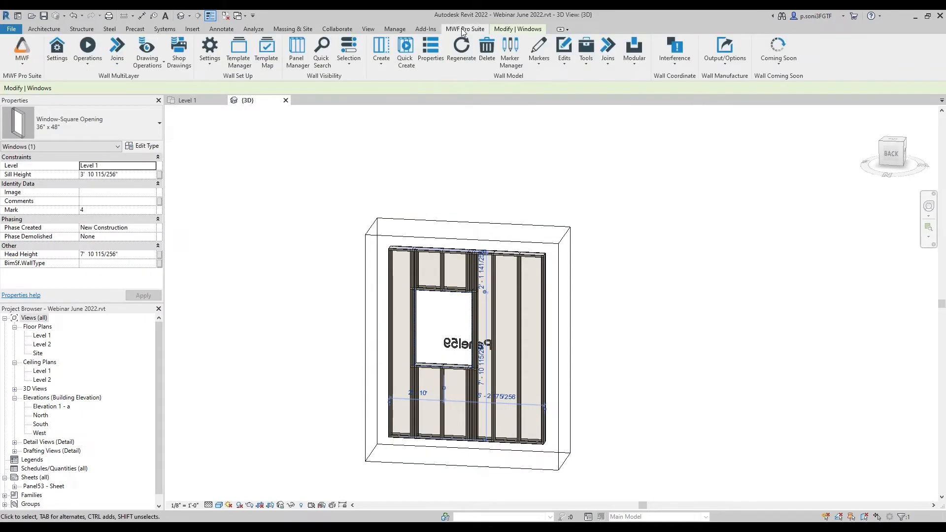
click(539, 52)
click(543, 77)
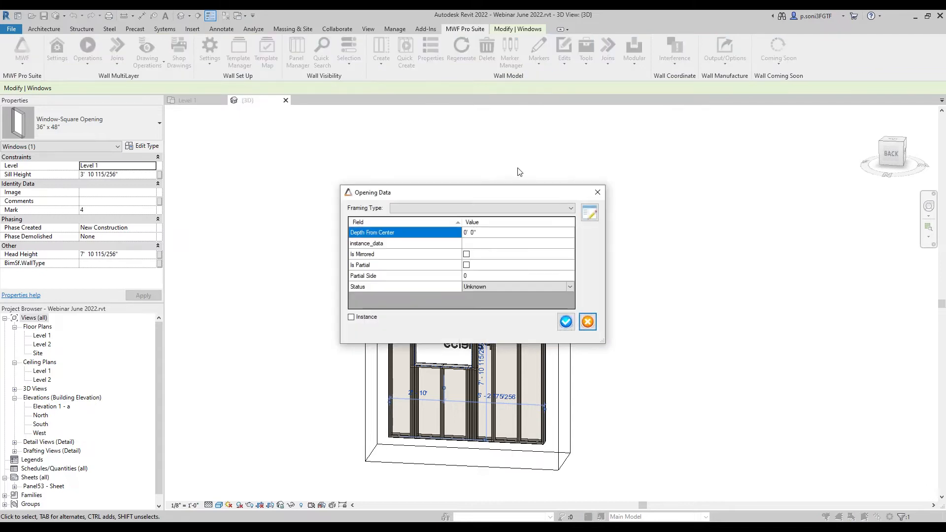
click(572, 208)
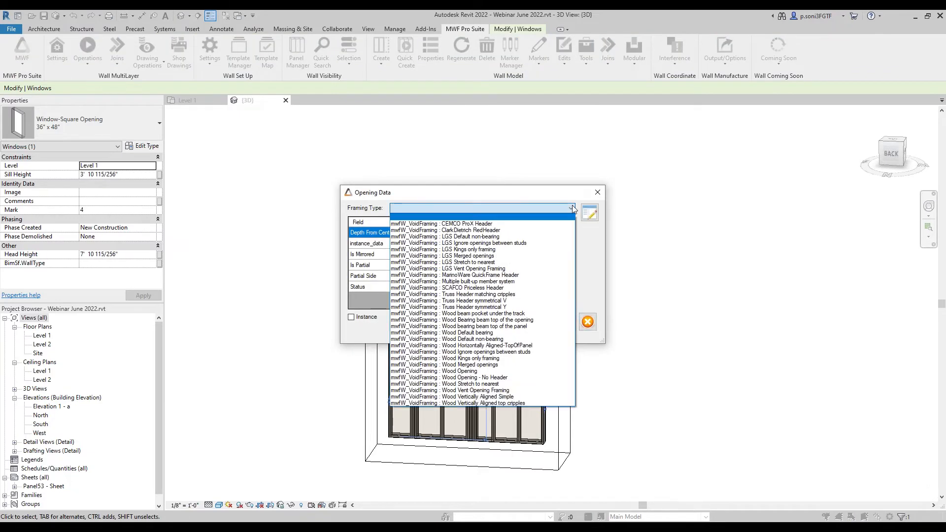
click(561, 236)
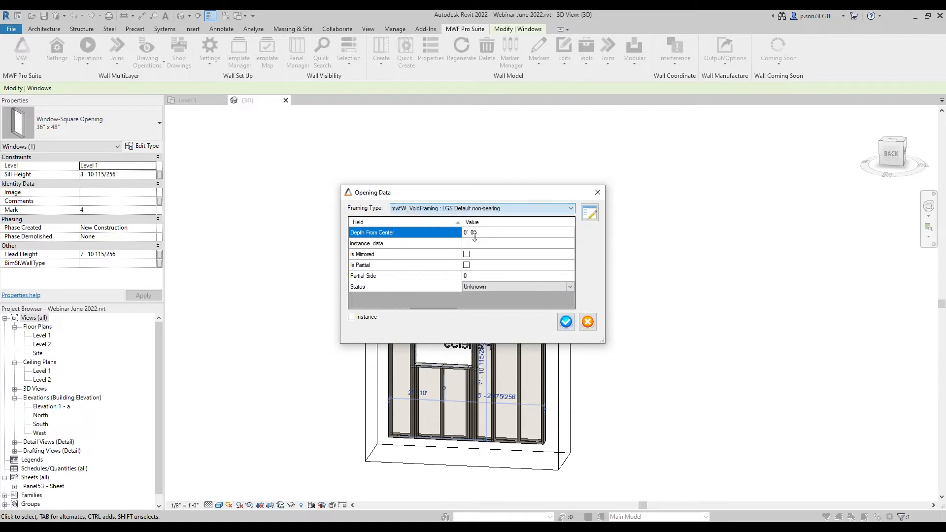
click(565, 321)
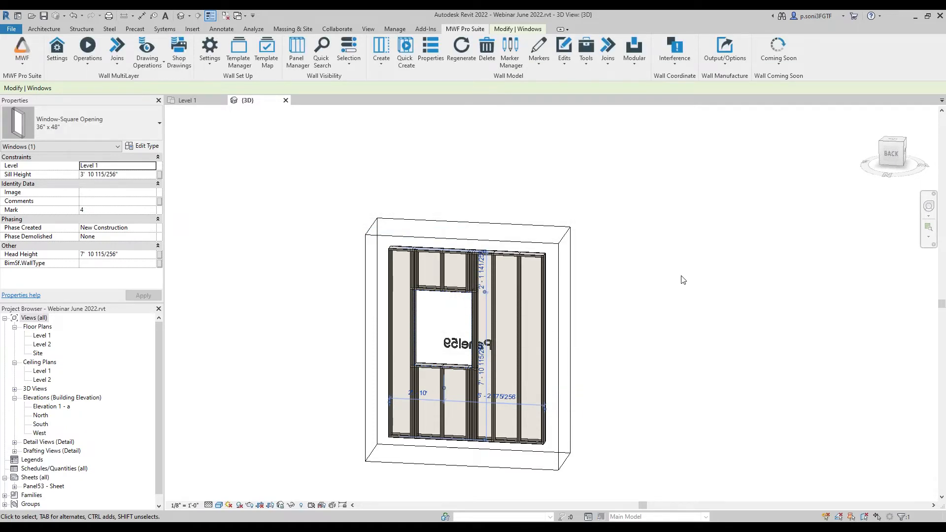
Regenerate the wall panel to apply the opening's assigned framing type with its bearing beam
click(491, 278)
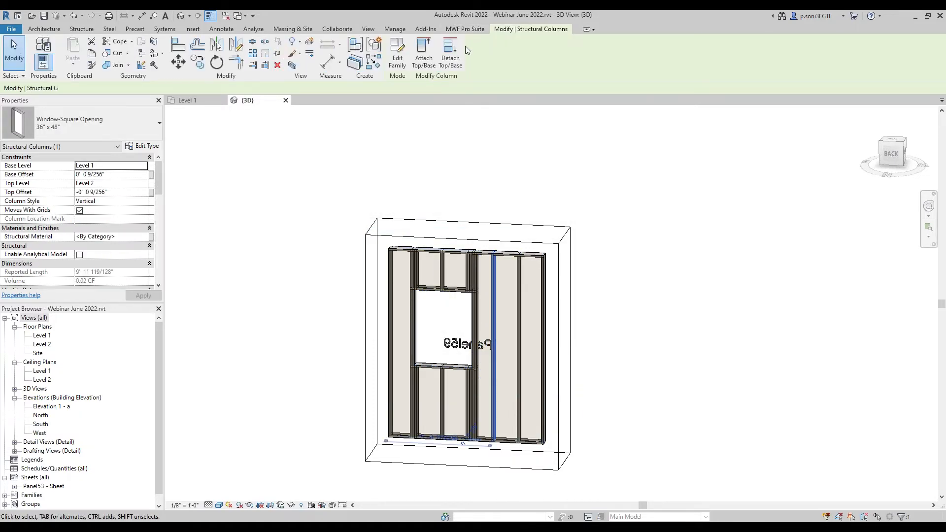
click(469, 54)
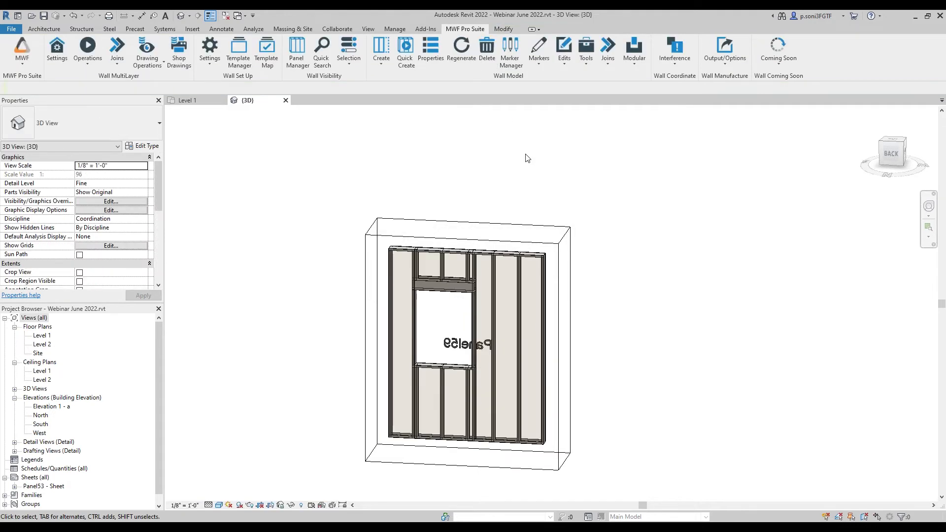
middle_drag(626, 228, 584, 153)
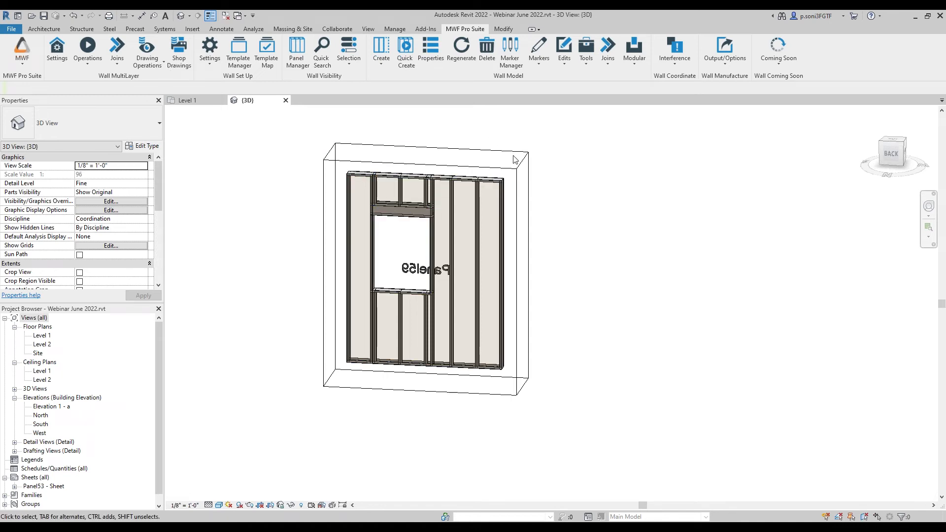
Return to the Level 1 floor plan and select a stud in the Panel59 wall below the Project Detail Callouts heading
click(187, 100)
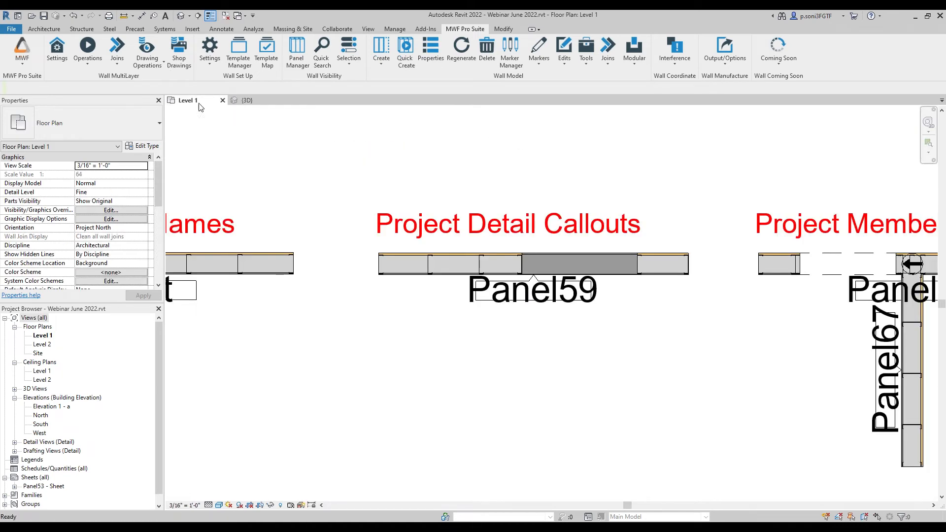
scroll(498, 342, down, 3)
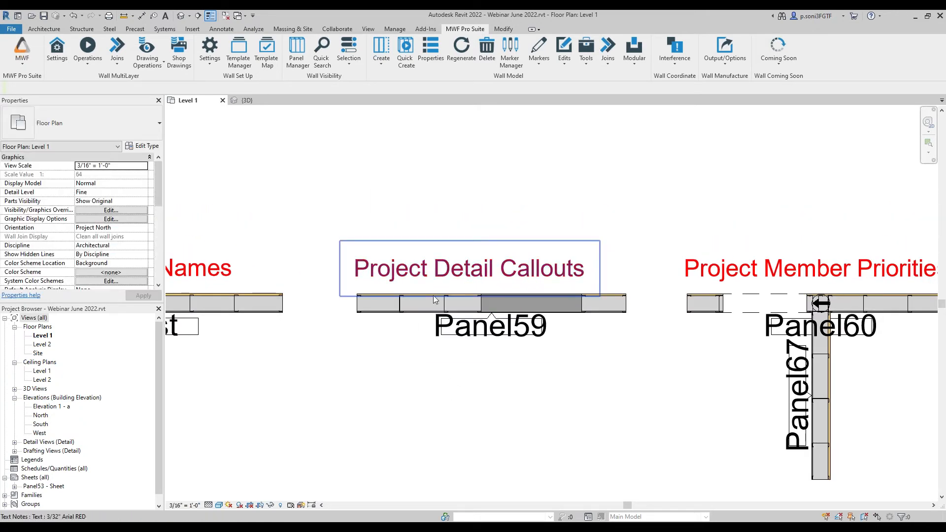
click(446, 306)
click(465, 28)
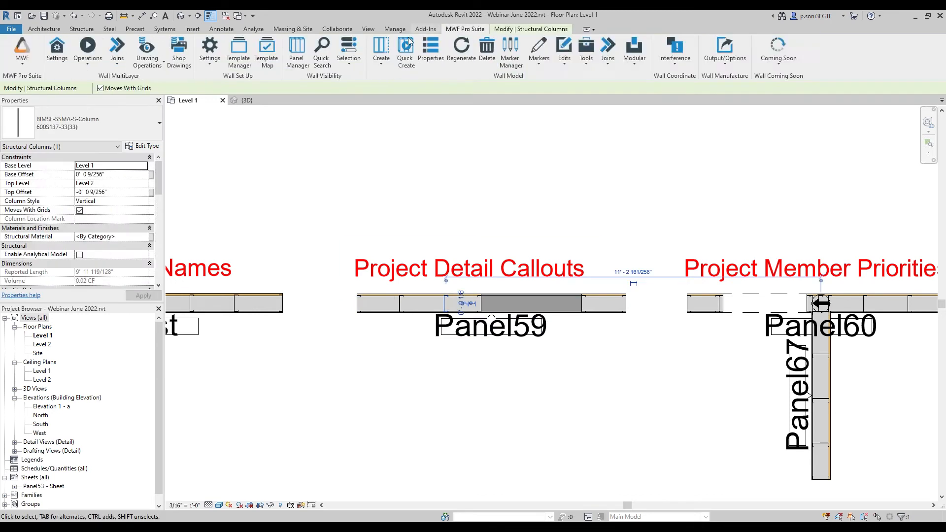
Open the MWF Shops 11x17 (Default) settings in the Wall Drawings Manager and show their Standard sheet layouts
click(149, 68)
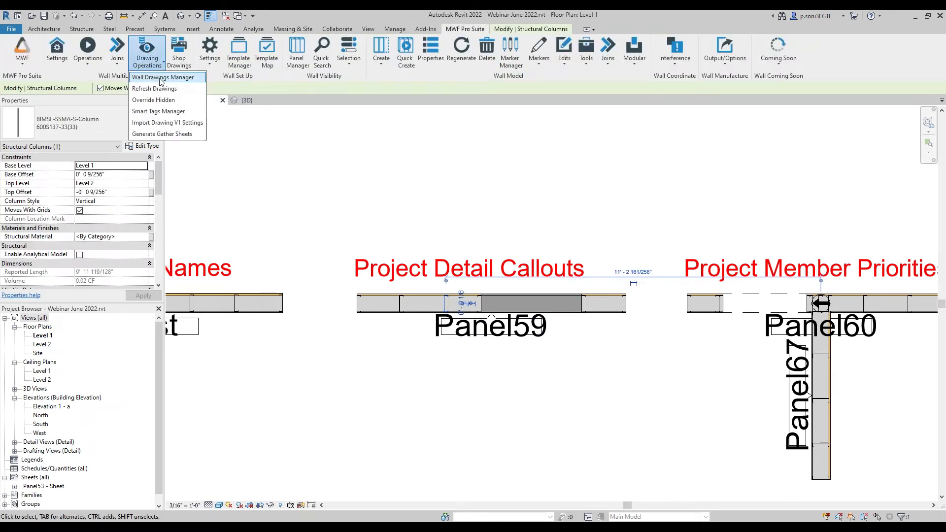
click(169, 85)
drag(464, 193, 509, 137)
click(503, 166)
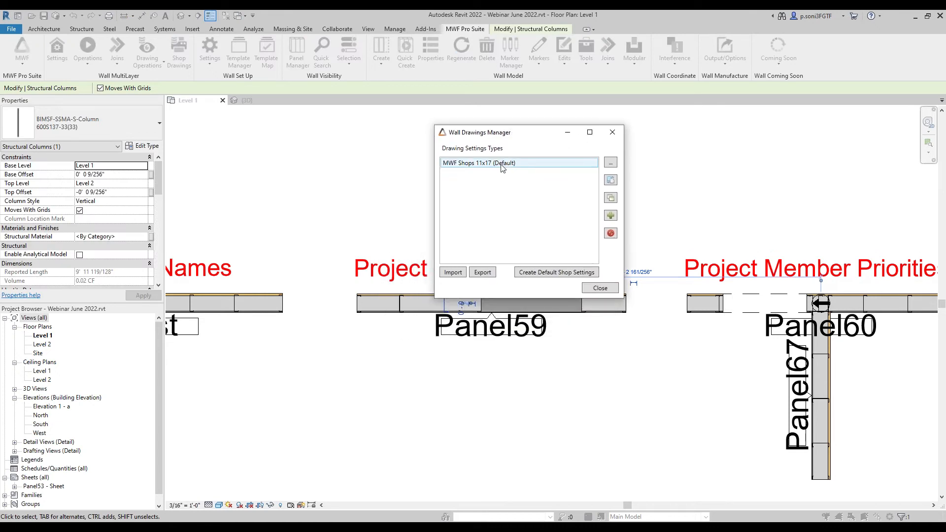
double_click(502, 166)
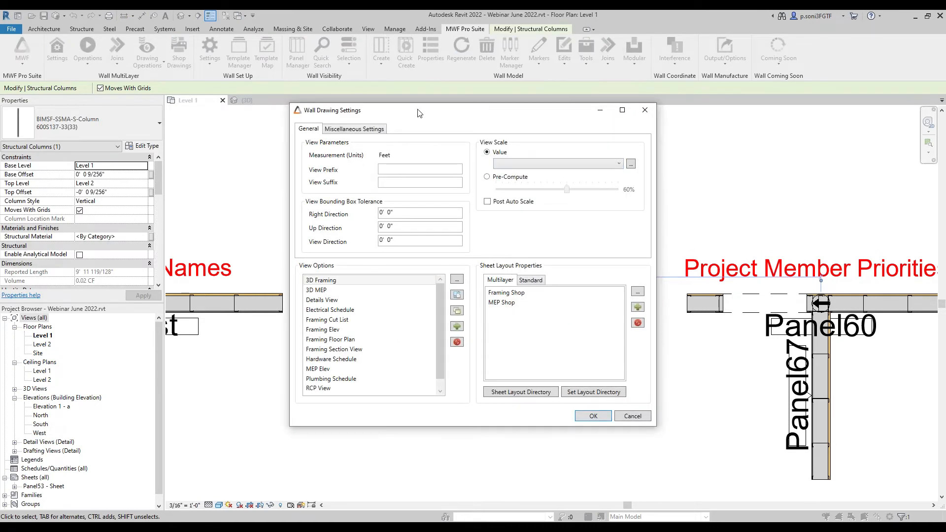
mouse_move(418, 110)
mouse_down()
mouse_move(457, 94)
mouse_move(440, 90)
mouse_up()
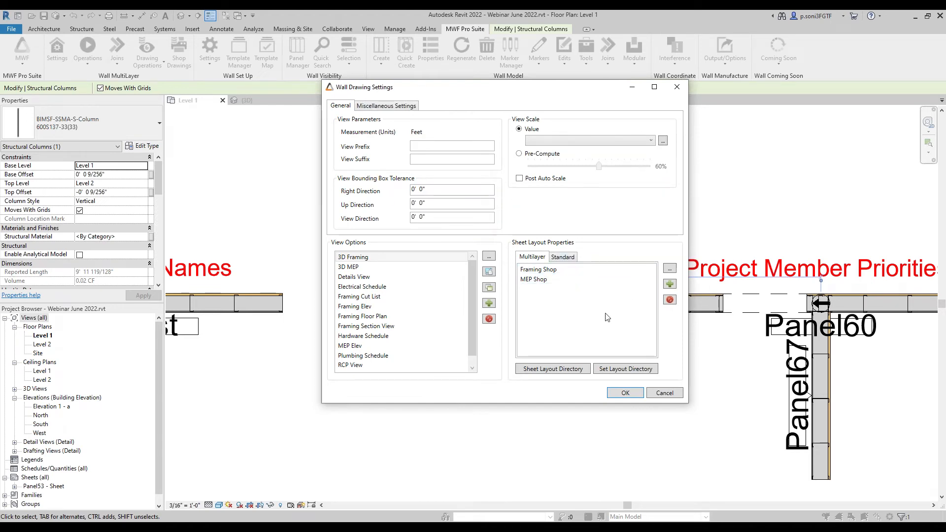
click(572, 258)
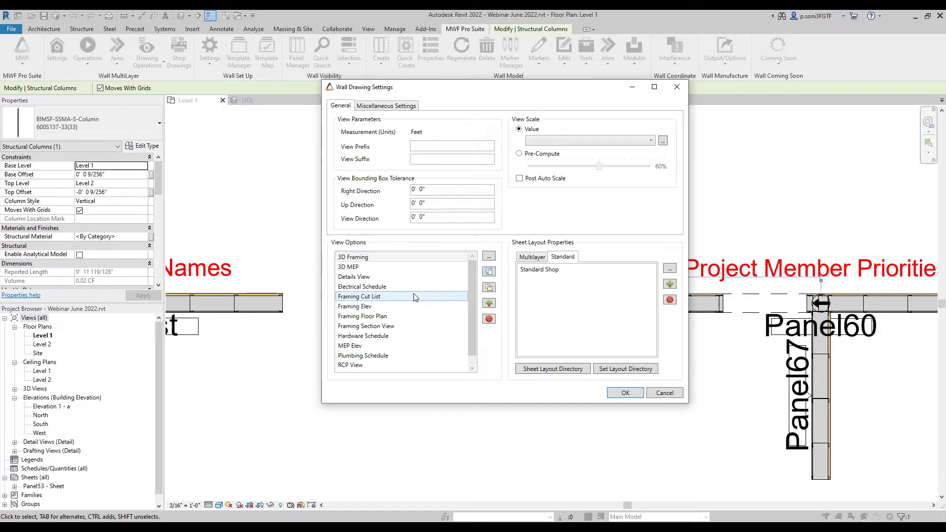
Remove the Details View template from the wall drawing view options
click(356, 279)
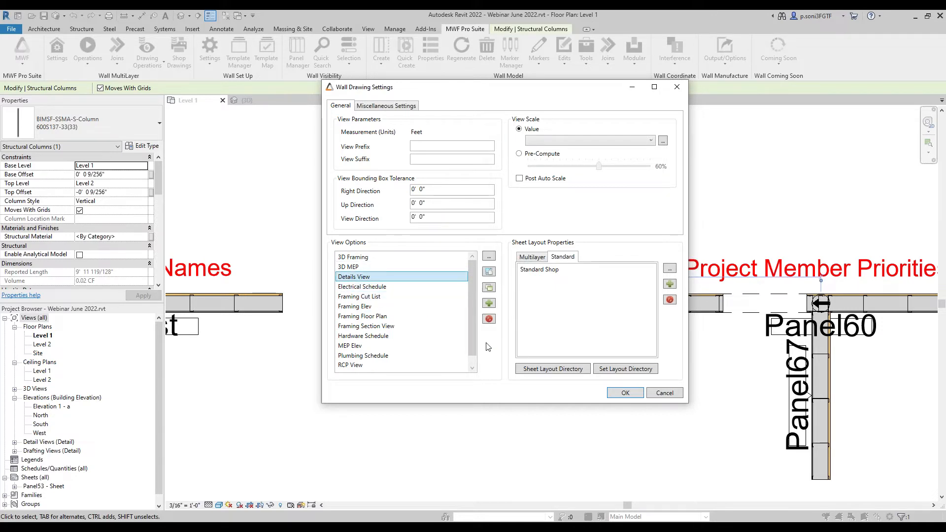
click(489, 319)
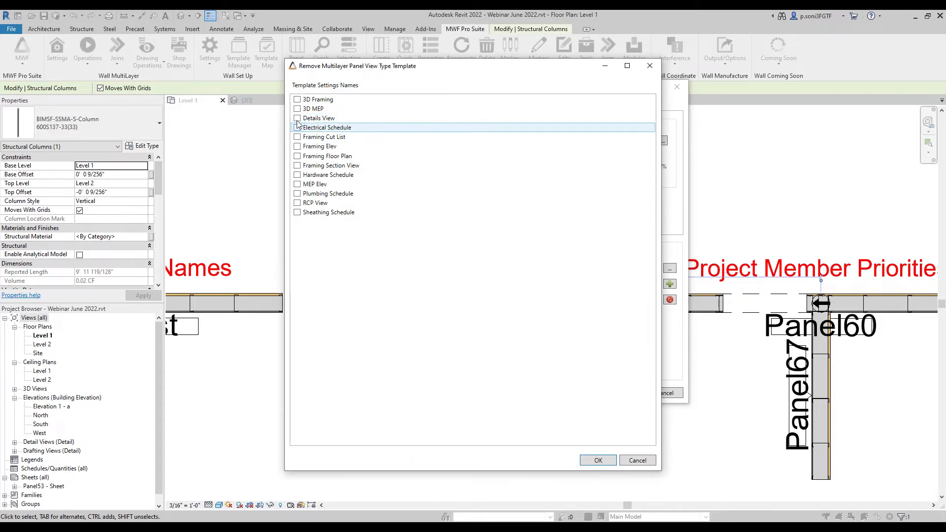
click(319, 119)
click(598, 460)
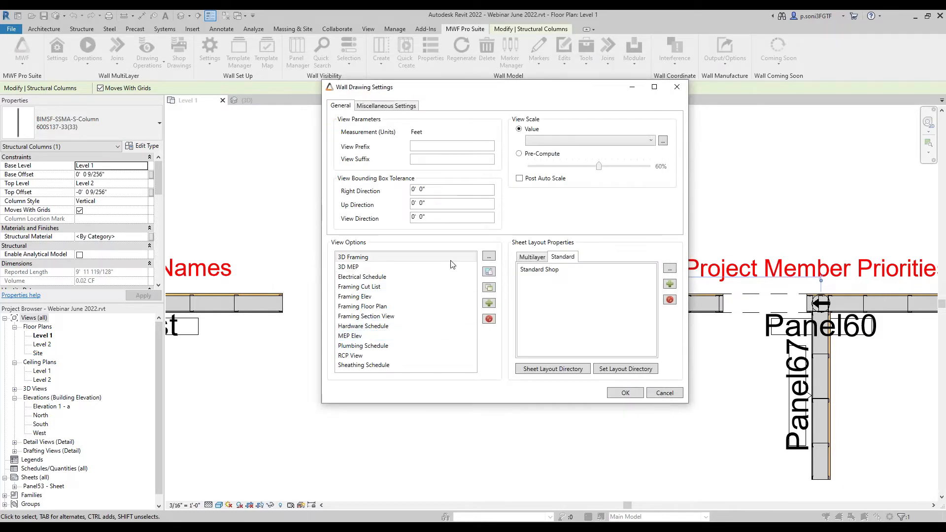
Add a new view template of the Details type to the view options and name it Details 1
click(488, 303)
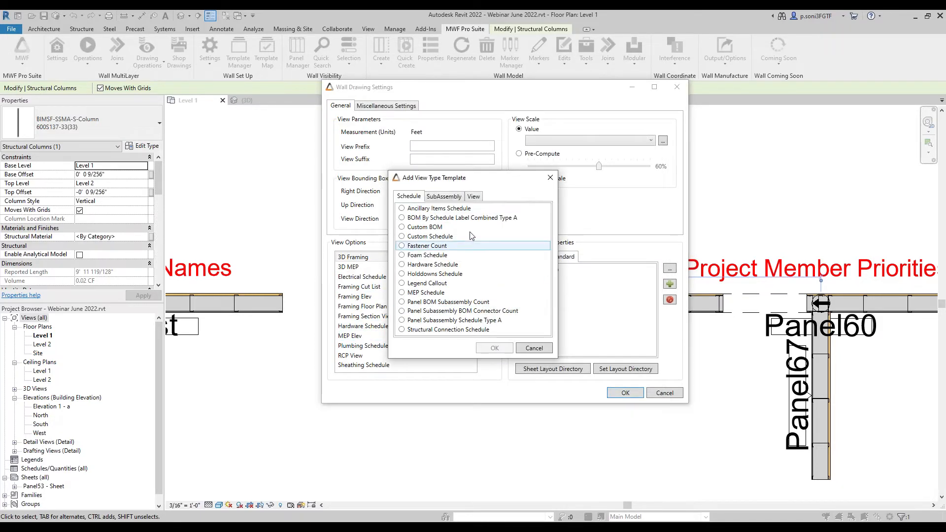
click(550, 177)
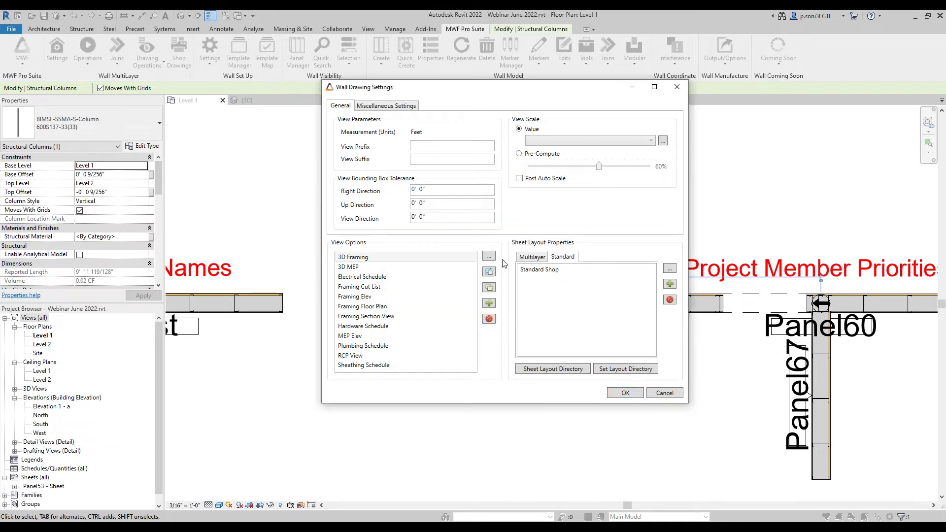
click(489, 303)
click(473, 197)
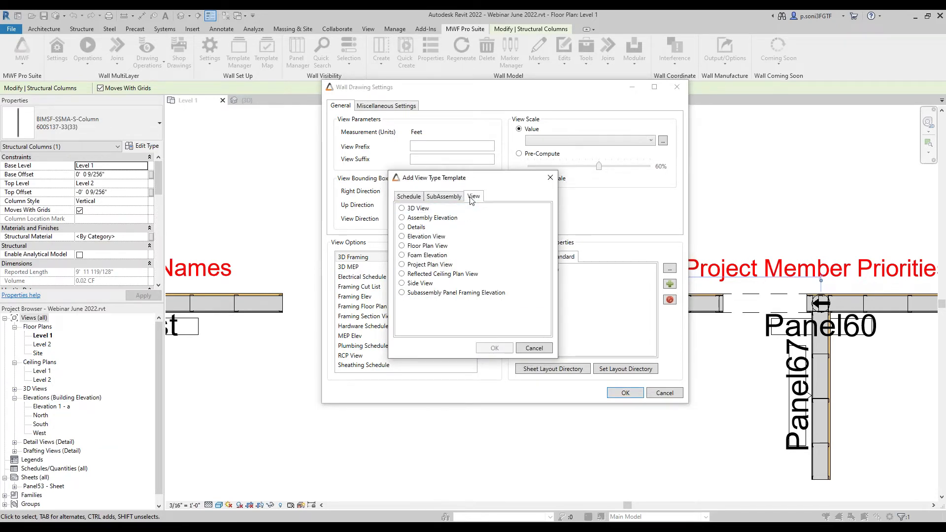
mouse_move(470, 182)
mouse_down()
mouse_move(617, 175)
mouse_move(618, 155)
mouse_move(482, 164)
mouse_up()
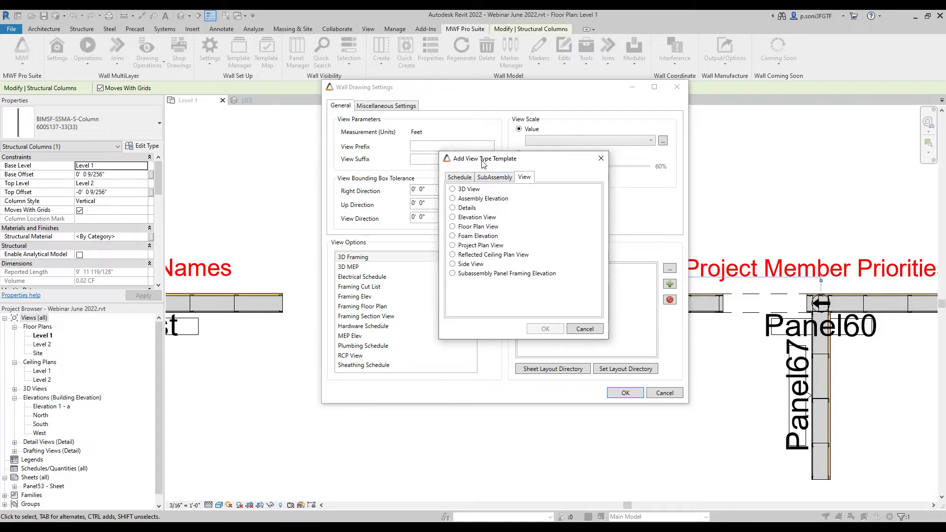
click(452, 209)
click(545, 329)
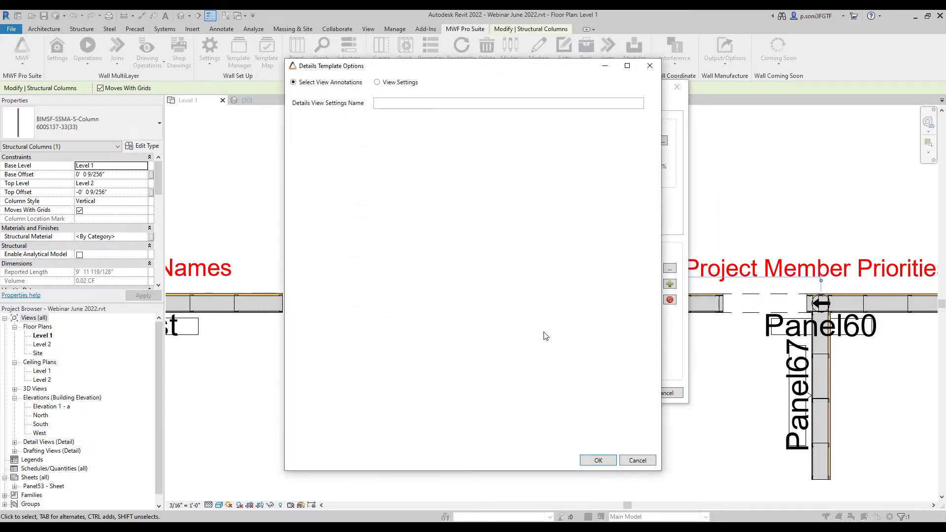
click(412, 105)
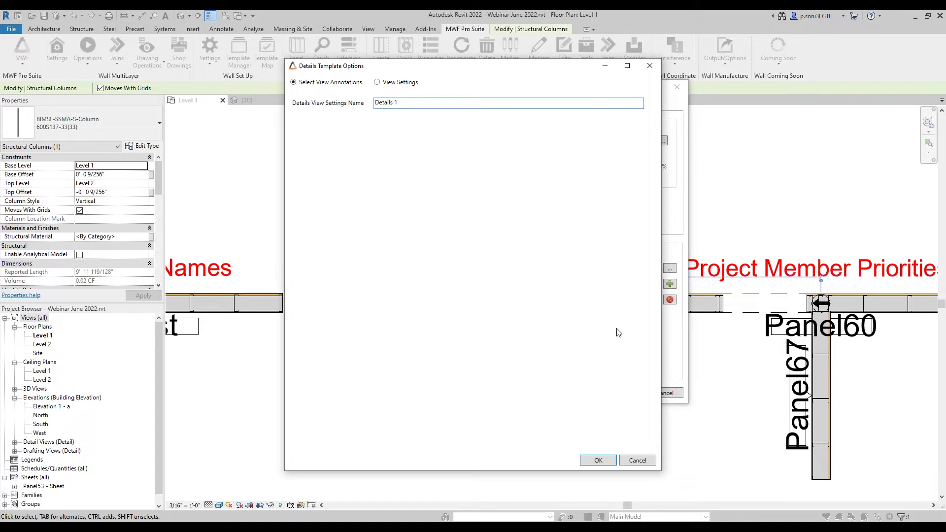
click(598, 460)
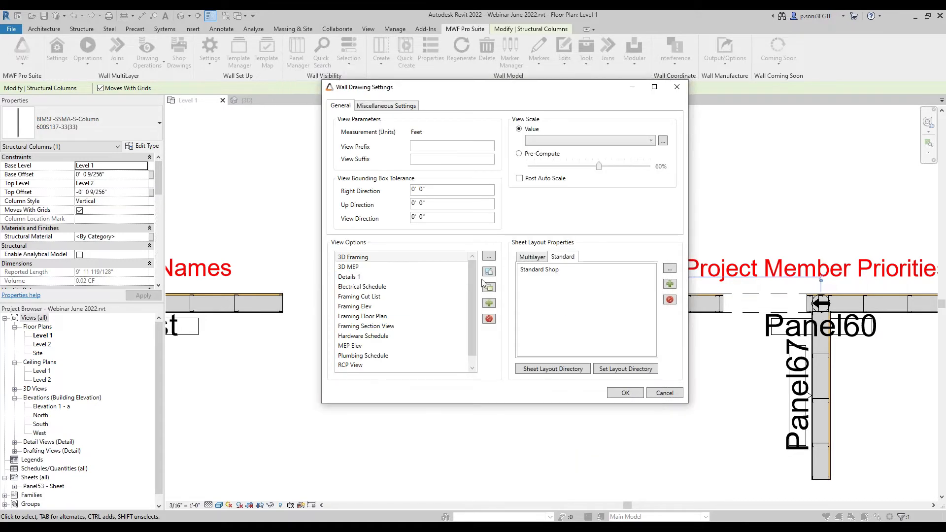
Configure the Details 1 viewport with Fine detail level, Shading visual style and a preferred scale of 1" = 1'-0"
double_click(361, 277)
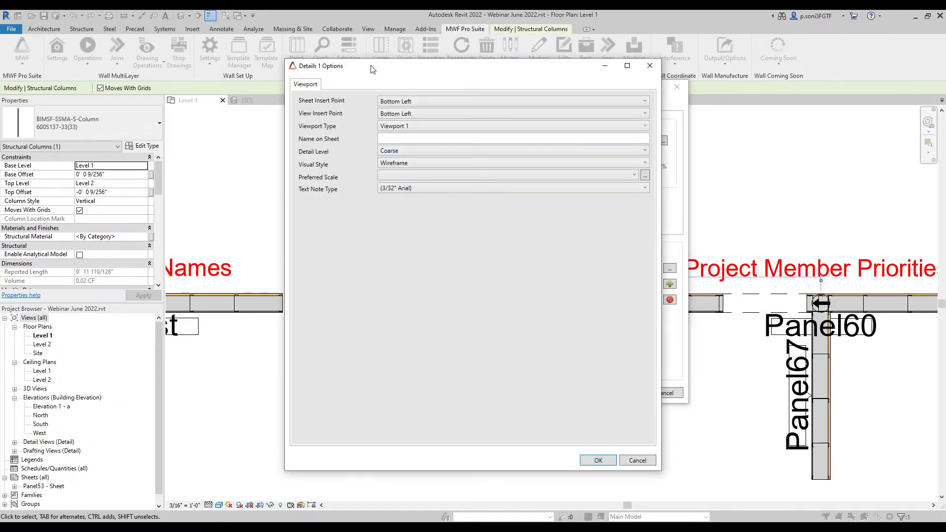
click(402, 151)
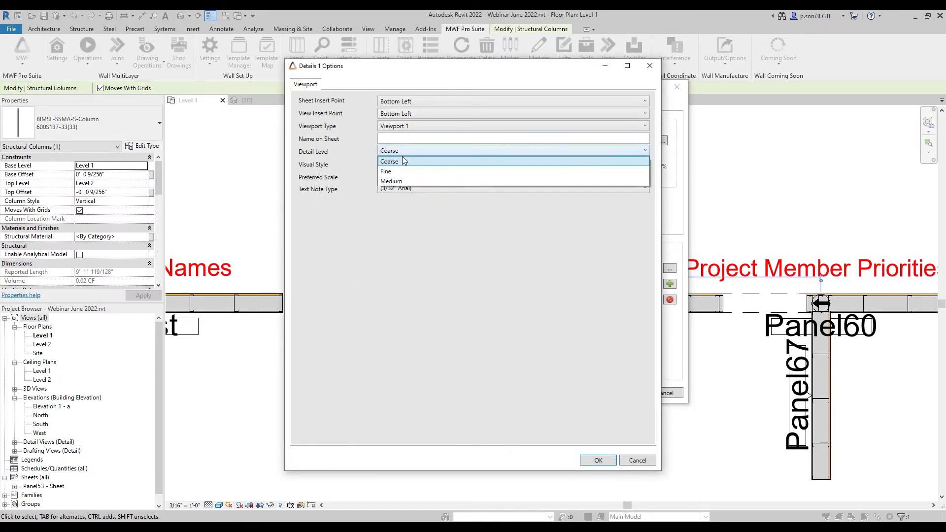
click(397, 168)
click(397, 164)
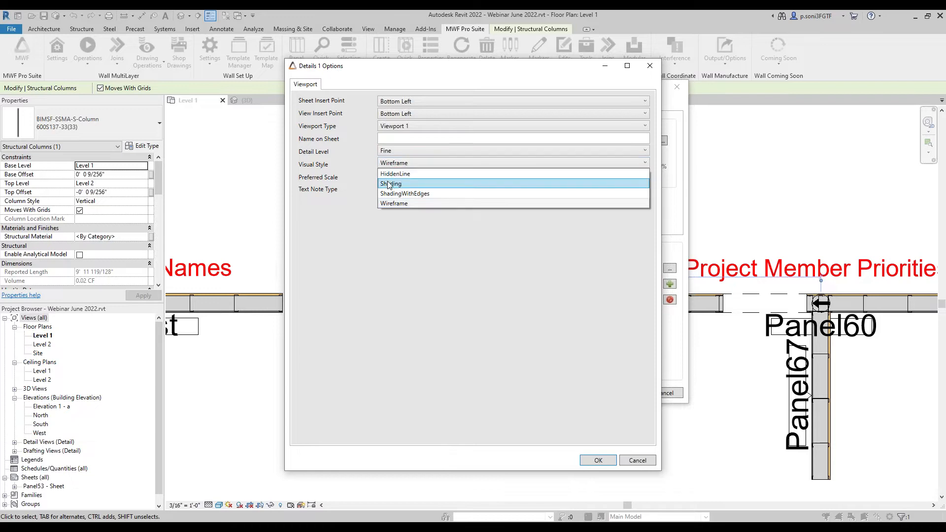
click(423, 184)
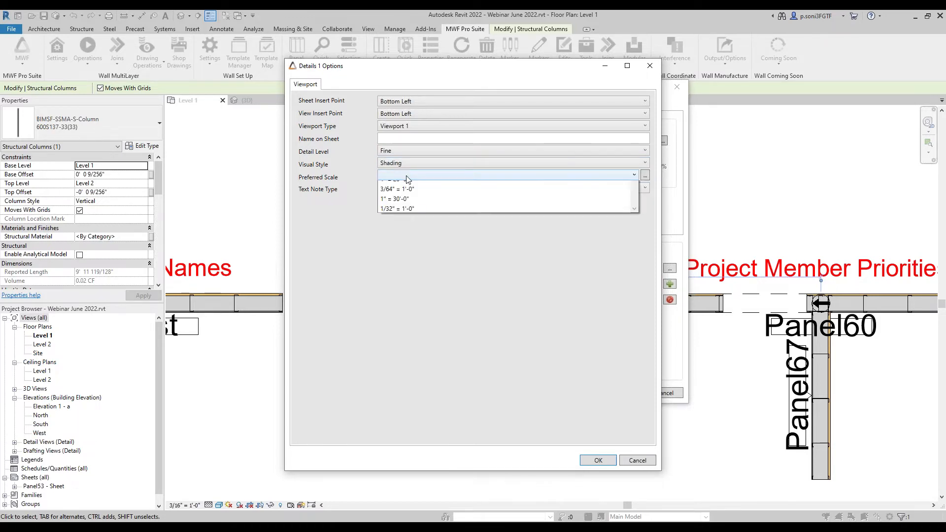
click(406, 175)
click(405, 225)
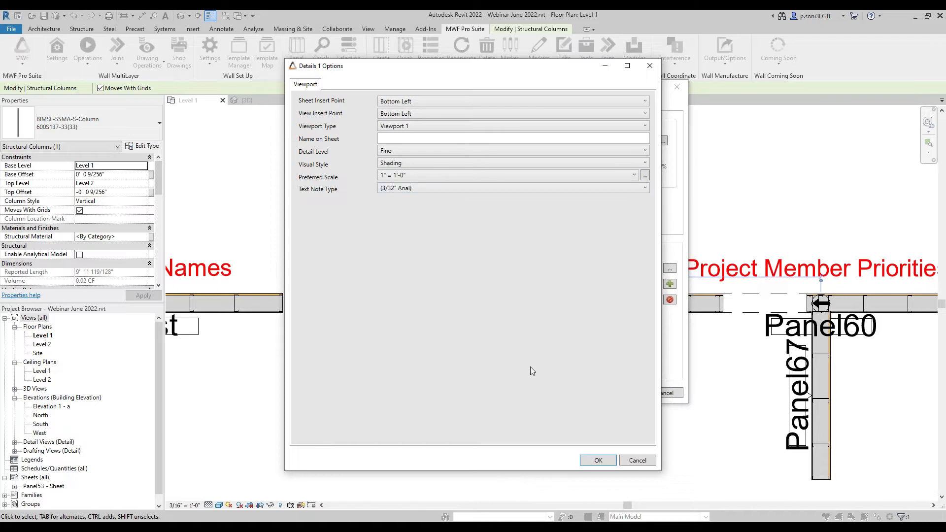
click(596, 460)
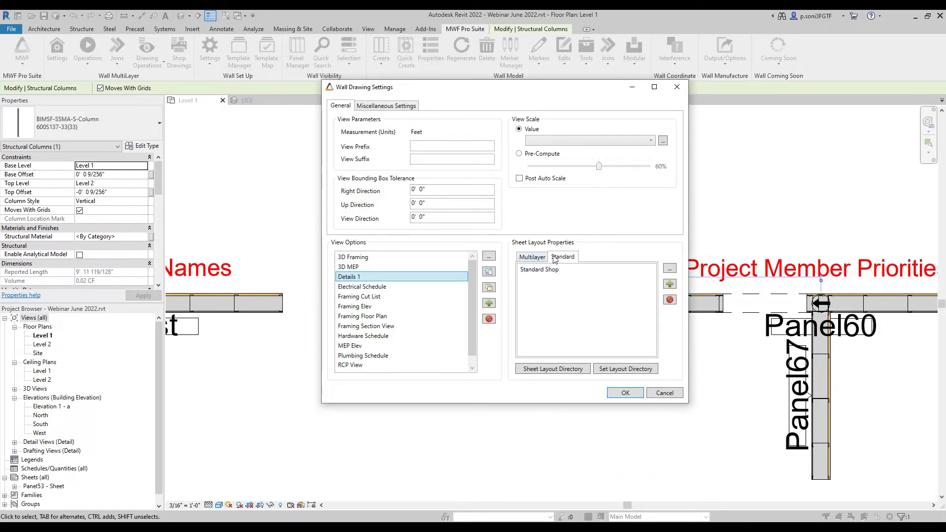
Assign the Details 1 view to the Top zone in the Standard Shop sheet properties
double_click(543, 277)
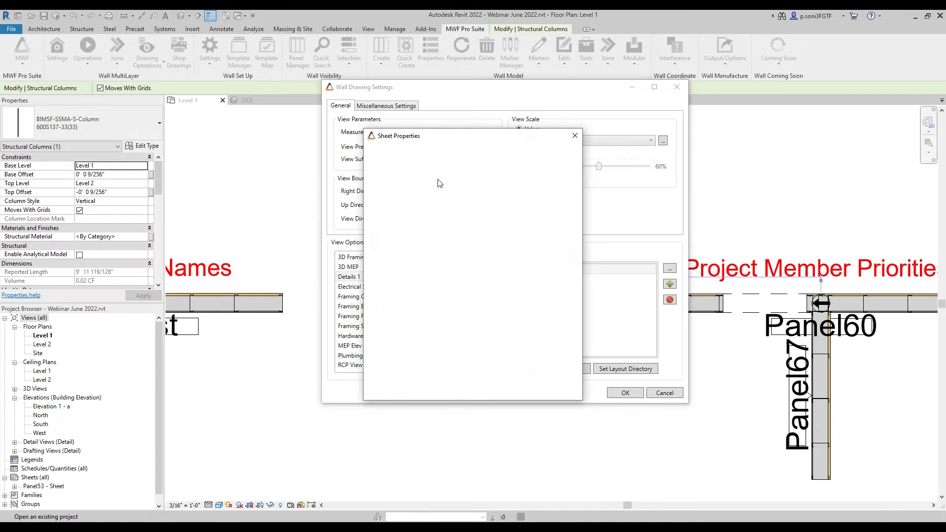
drag(450, 140, 531, 138)
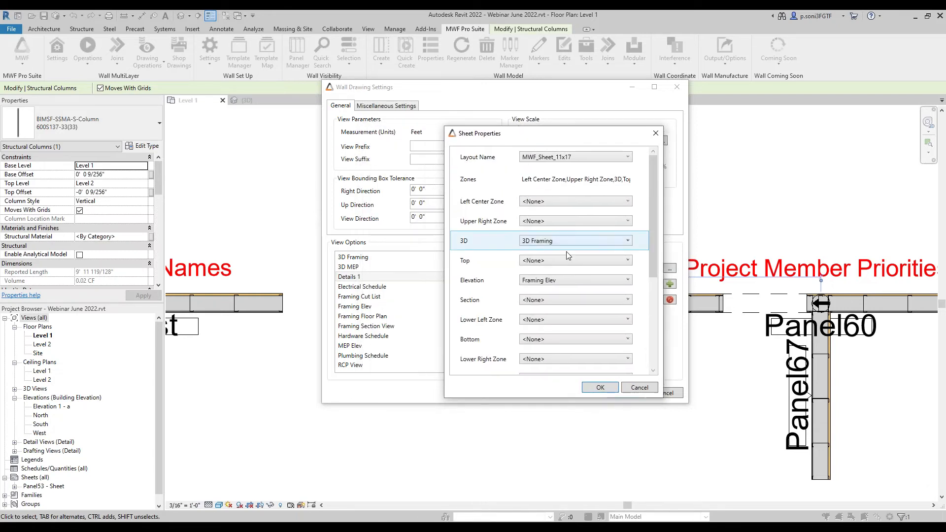
click(539, 261)
scroll(539, 276, up, 2)
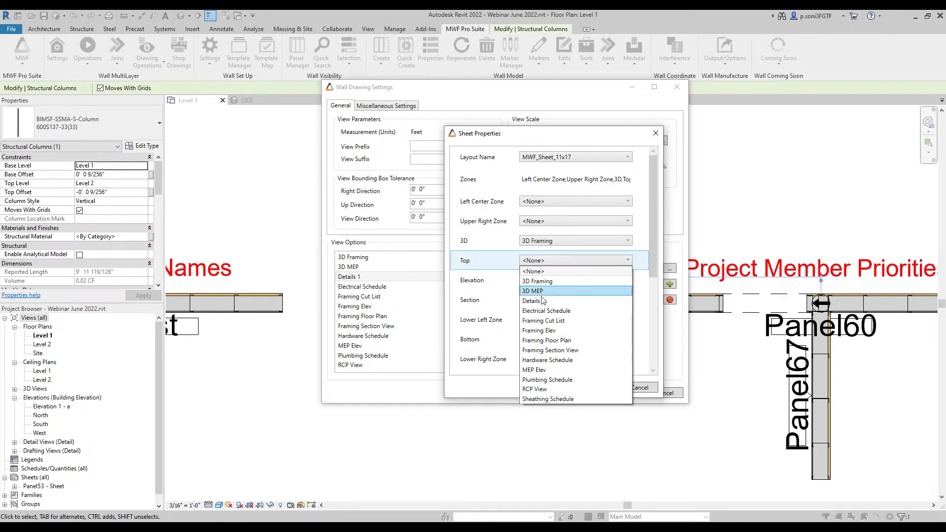
click(542, 299)
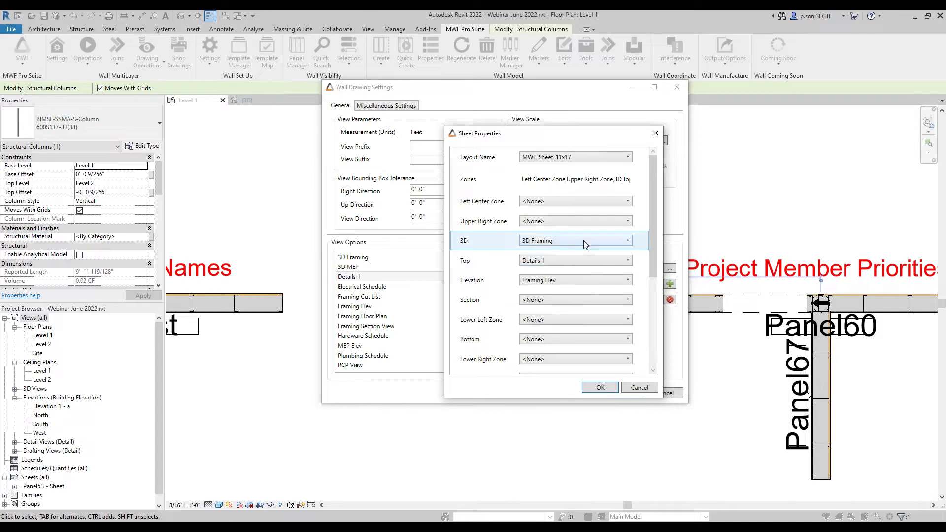
scroll(593, 286, down, 3)
scroll(593, 286, up, 3)
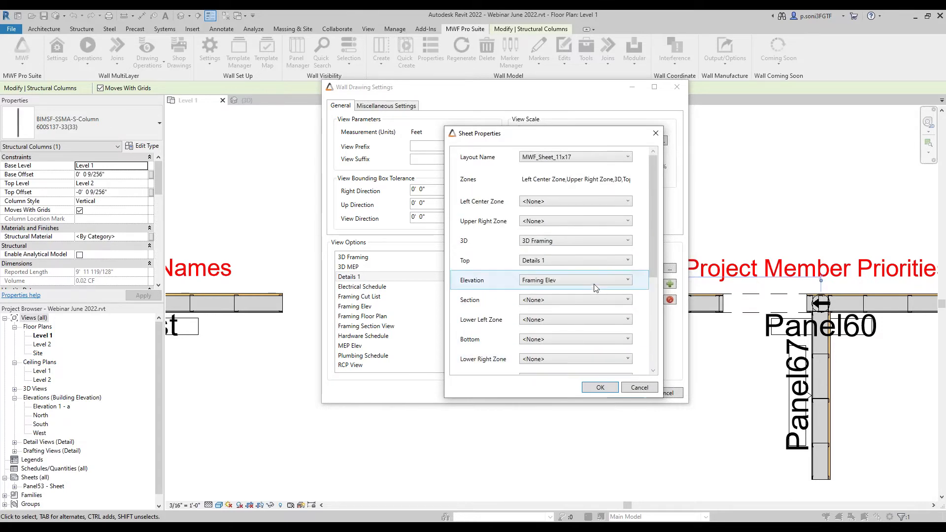
click(602, 387)
Check the sheet layout directory folders and accept the wall drawing settings
click(626, 369)
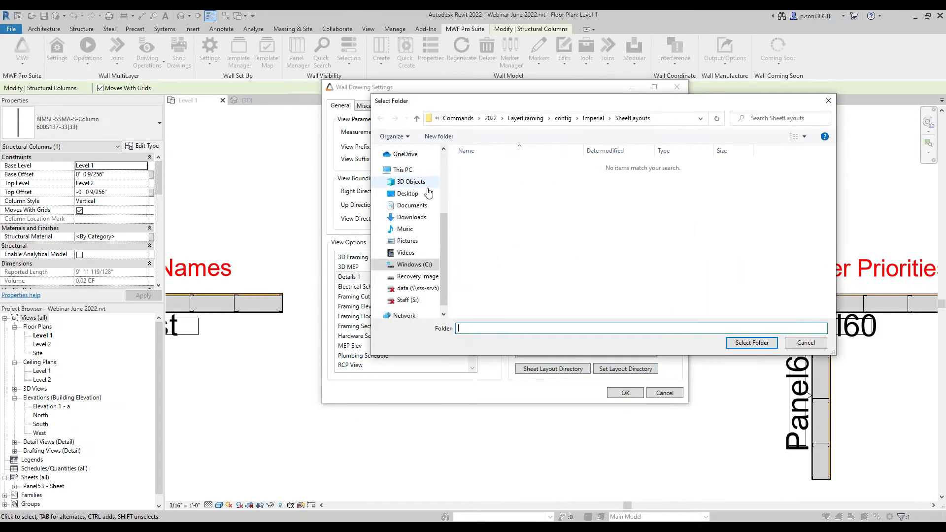
click(751, 343)
click(578, 370)
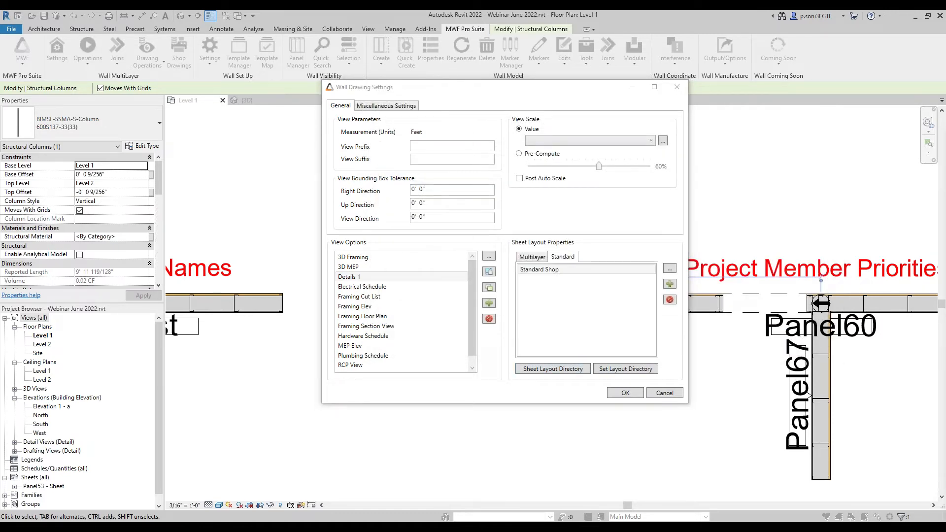
click(793, 351)
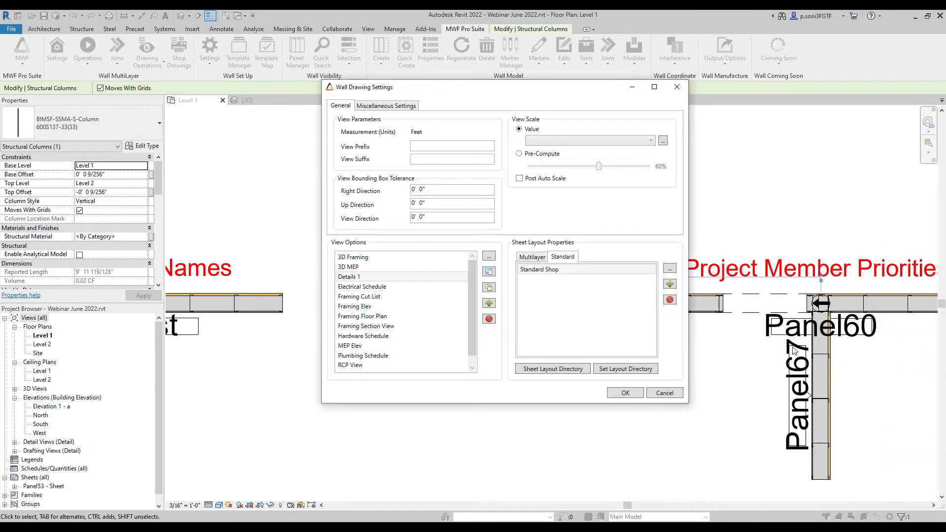
click(622, 392)
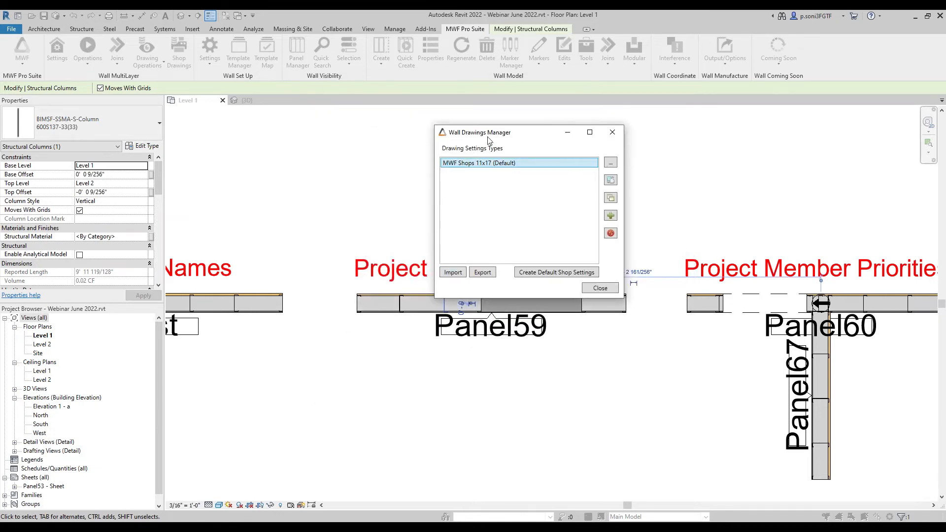
Close the drawings manager and generate Panel59's shop drawings with the MWF Shops 11x17 (Default) settings, overriding existing ones
drag(488, 133, 444, 144)
click(555, 300)
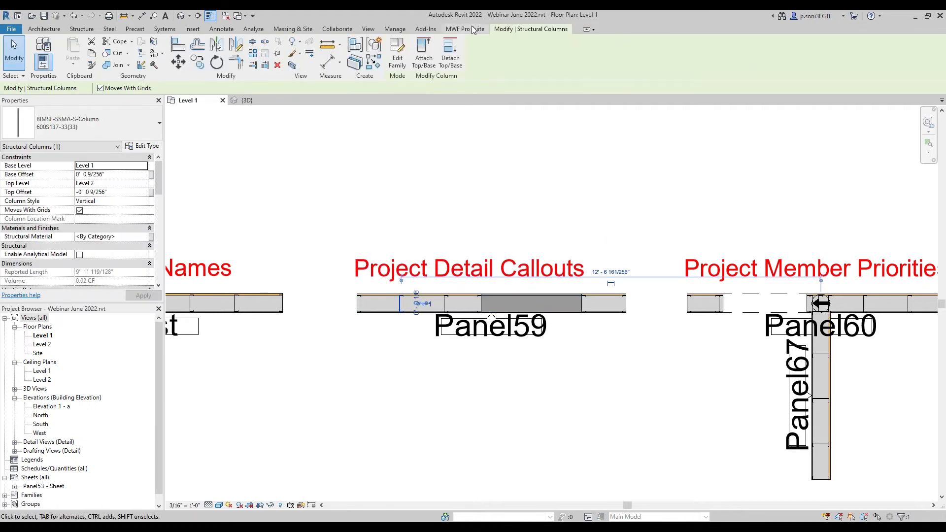
click(179, 52)
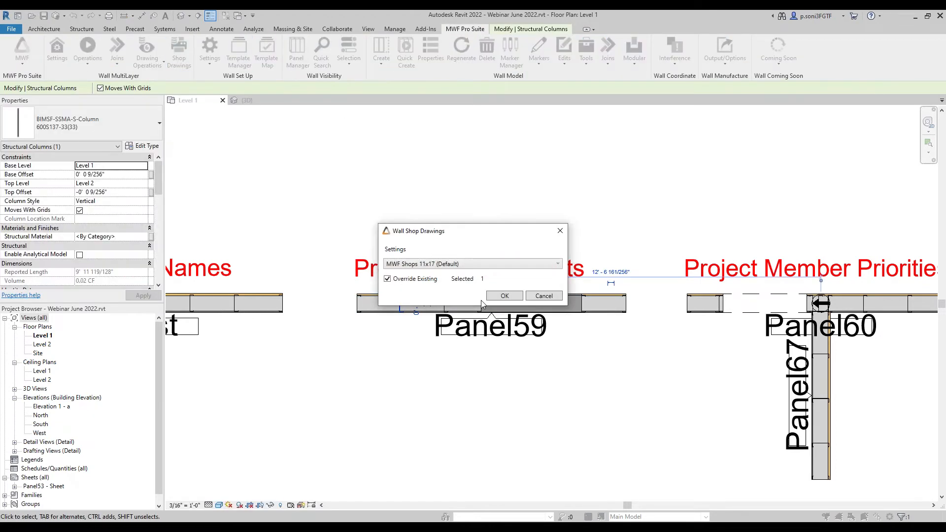
click(500, 298)
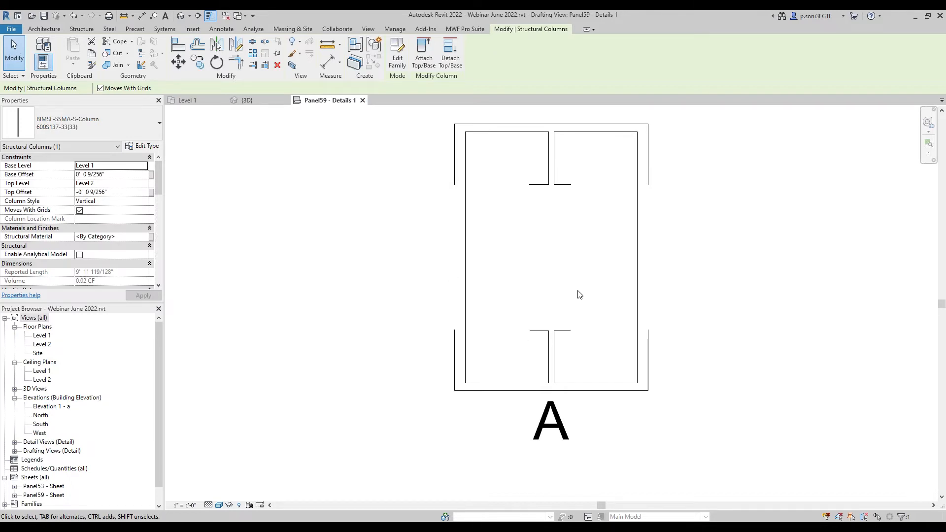
Open the Panel59 sheet and examine the Details 1 viewport and its placement relative to the panel elevation
scroll(580, 294, down, 2)
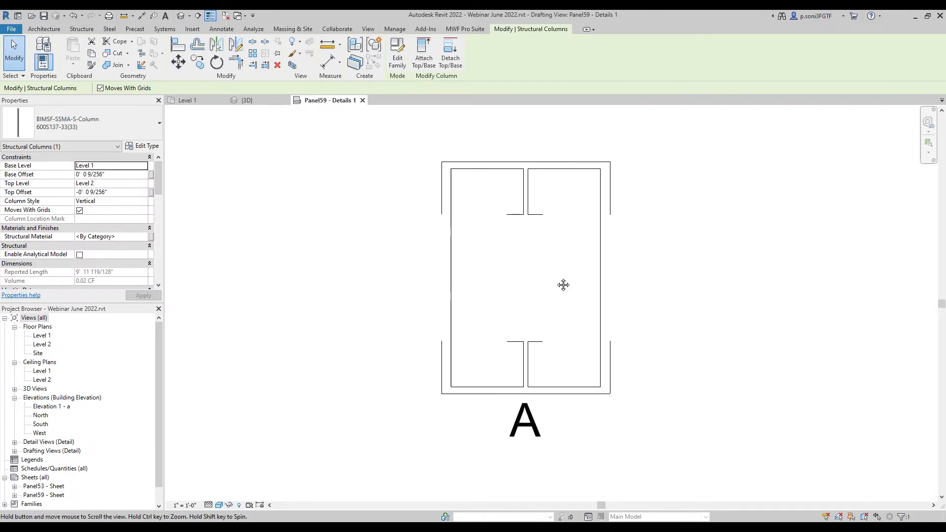
double_click(39, 495)
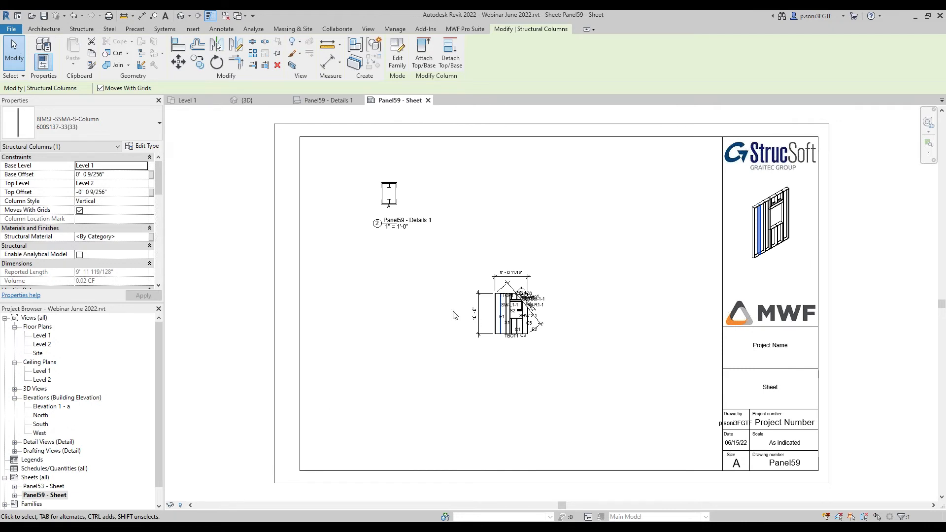
scroll(458, 305, up, 2)
scroll(527, 257, down, 2)
middle_drag(622, 221, 622, 222)
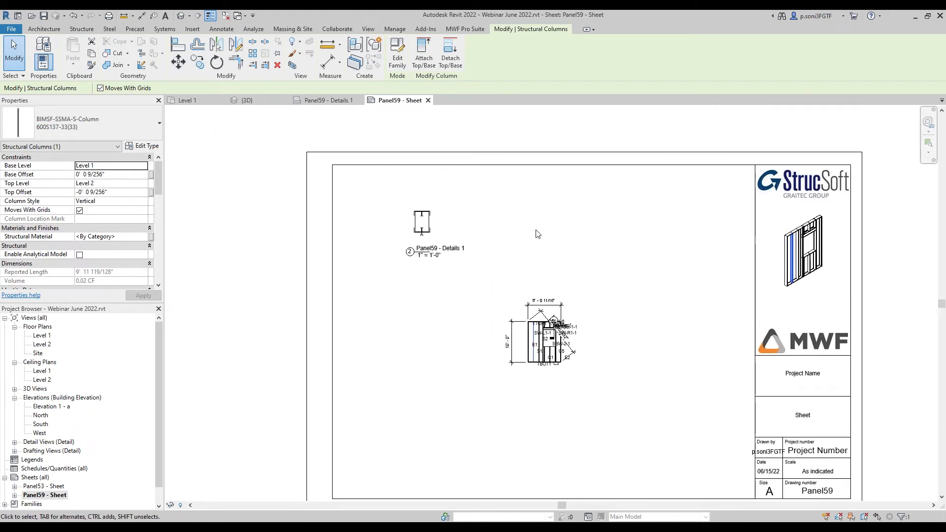
click(609, 233)
scroll(433, 229, up, 4)
scroll(435, 230, up, 1)
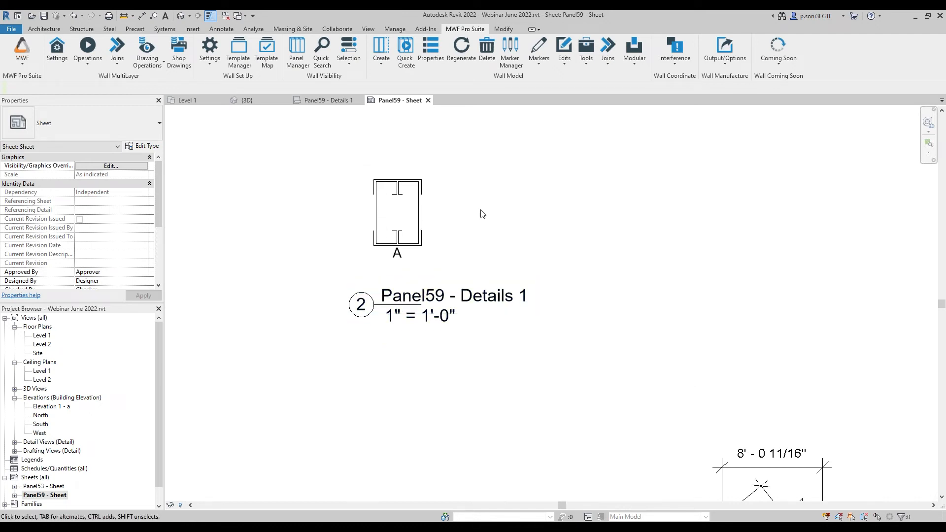
scroll(469, 251, down, 2)
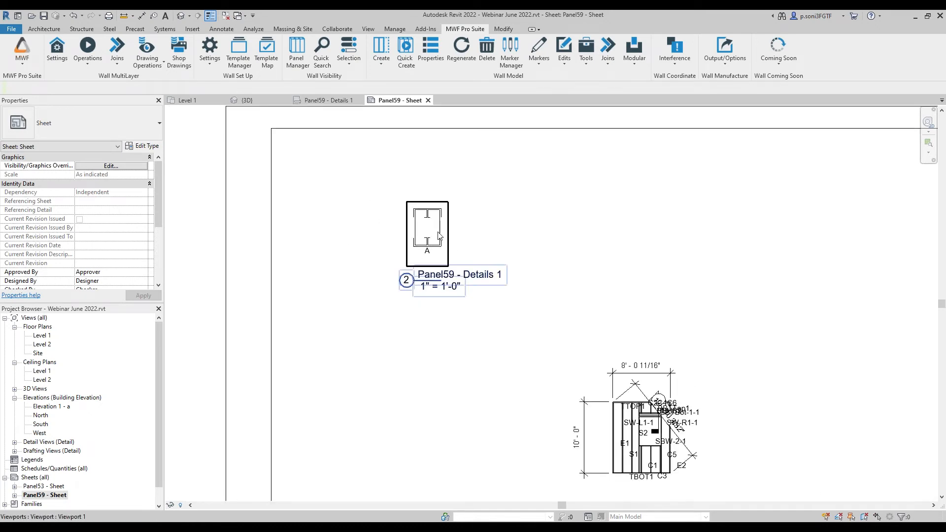
scroll(517, 227, down, 2)
scroll(405, 217, up, 2)
scroll(406, 217, up, 2)
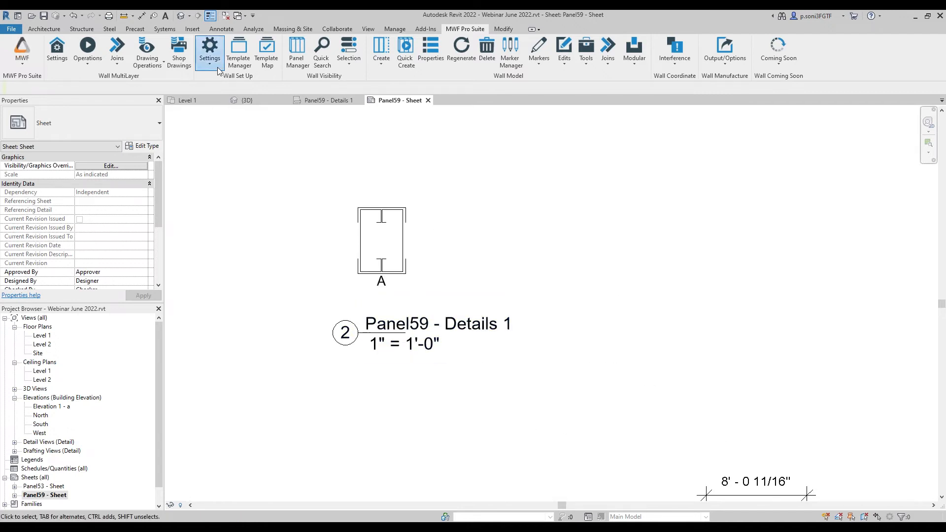
Close the Panel59 Details 1 and Panel59 sheet views to return to the Level 1 floor plan
click(210, 54)
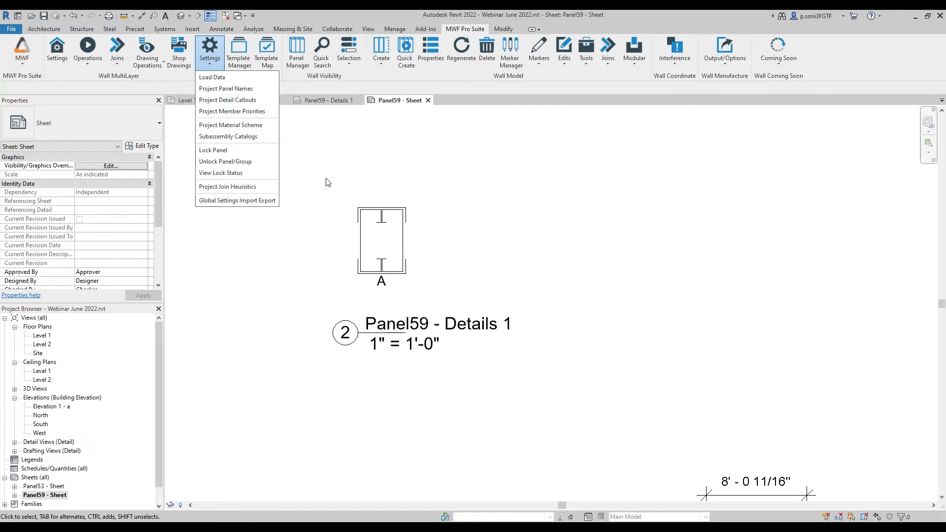
click(305, 145)
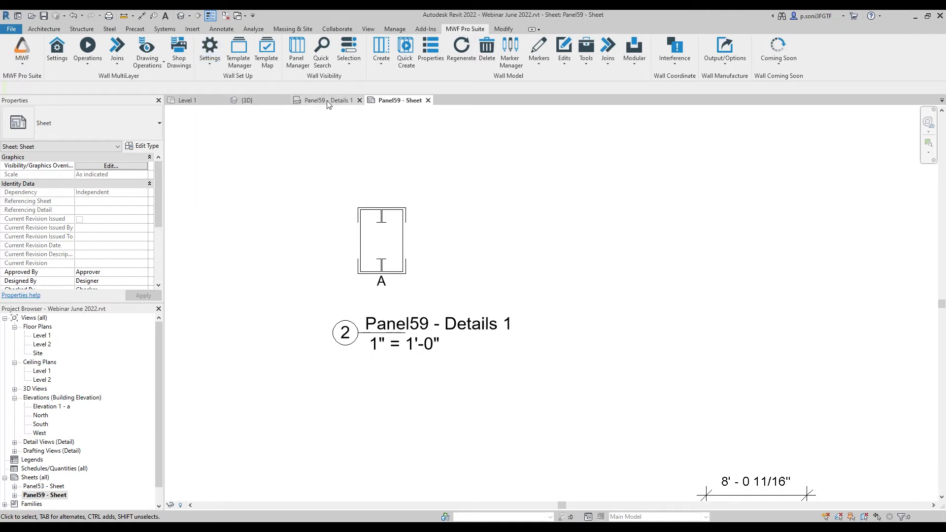
click(359, 100)
click(355, 100)
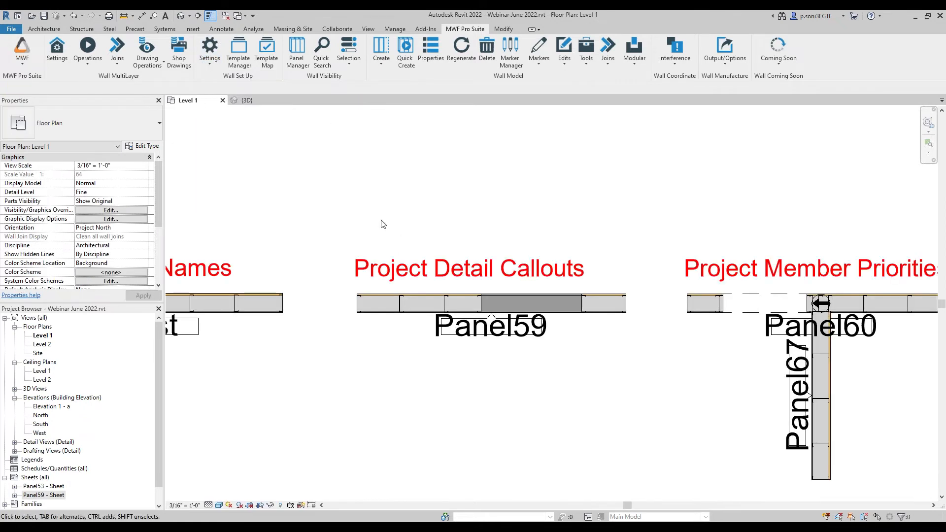
Open the project member priorities, review the override order and the clash-disabling options, and close them without changes
scroll(610, 389, down, 2)
middle_drag(660, 395, 419, 342)
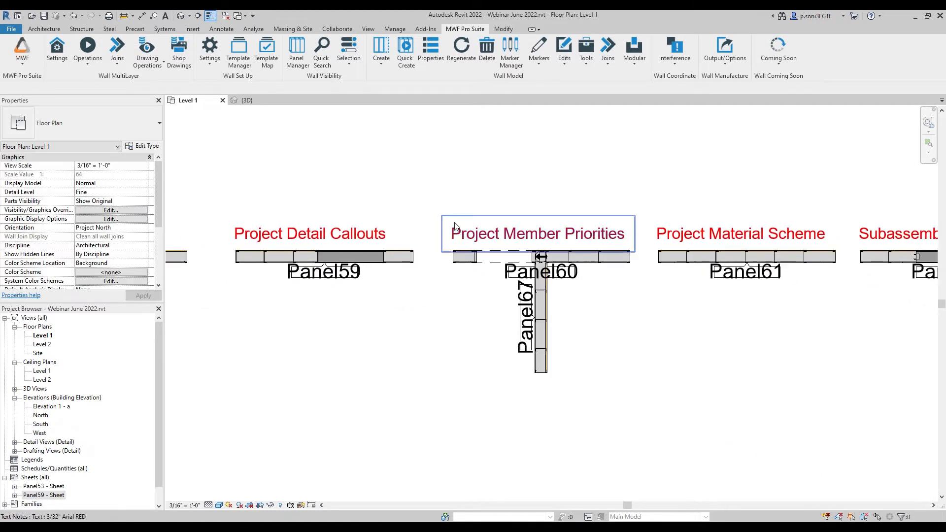
click(209, 54)
click(259, 113)
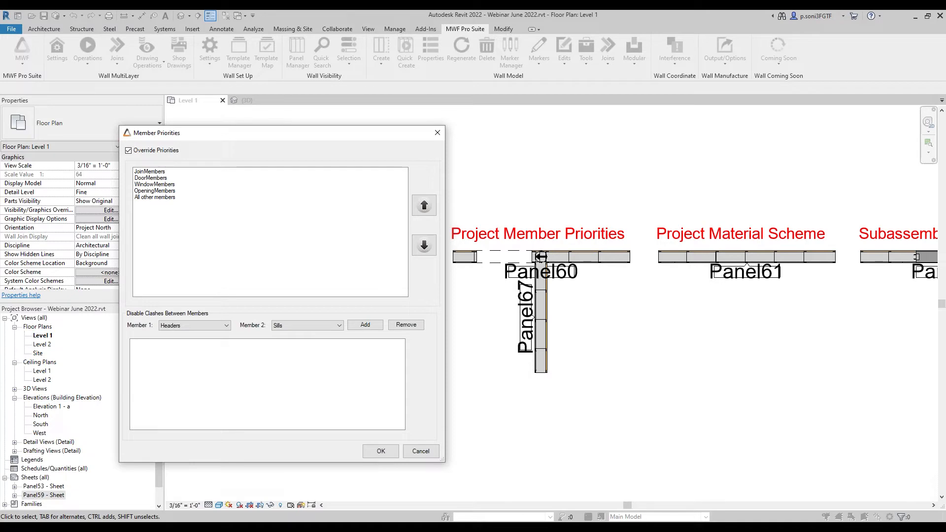
drag(208, 134, 290, 106)
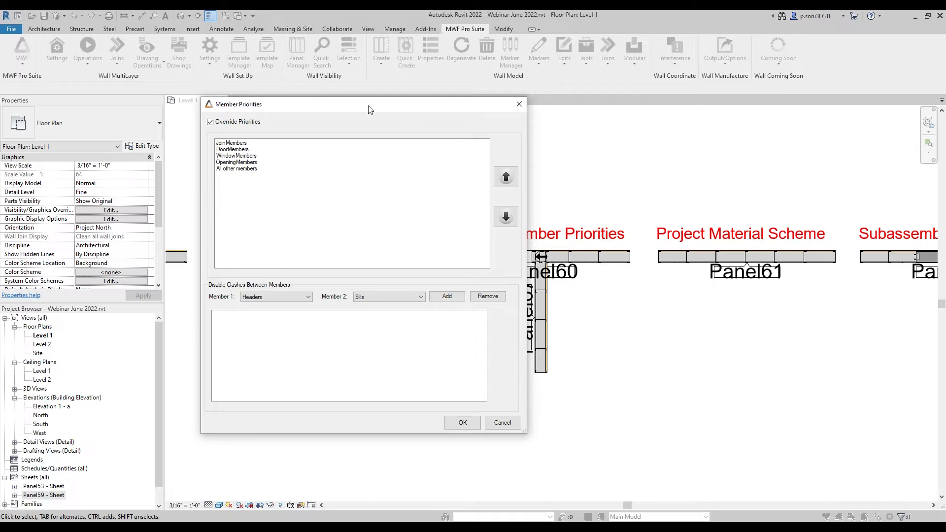
drag(371, 109, 419, 113)
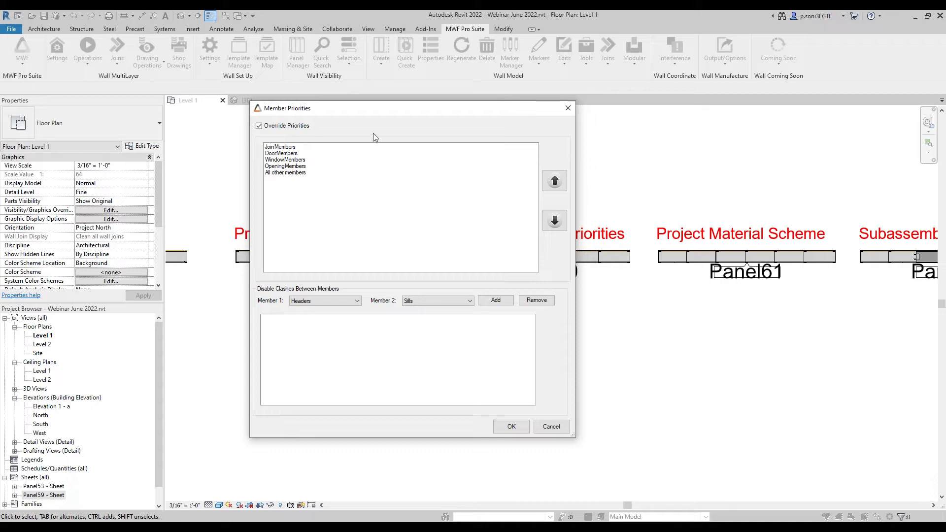
drag(383, 117, 466, 168)
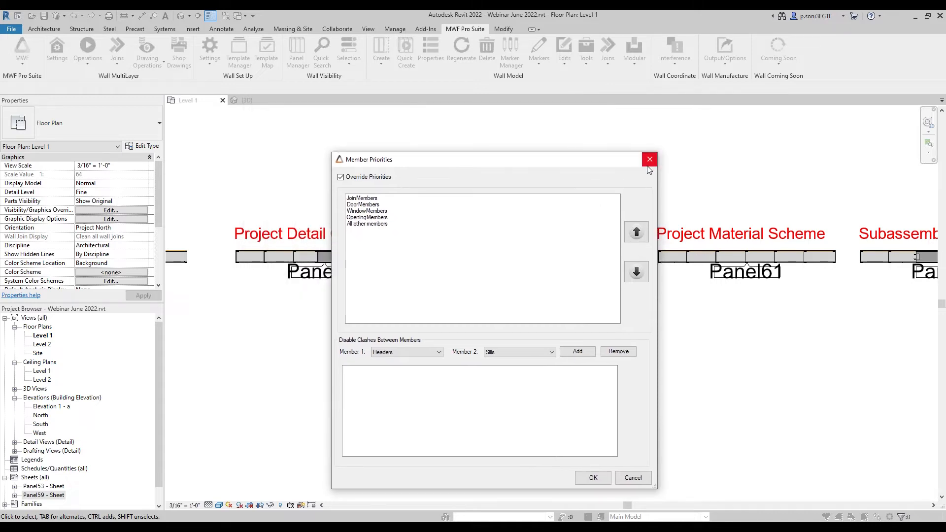
click(648, 162)
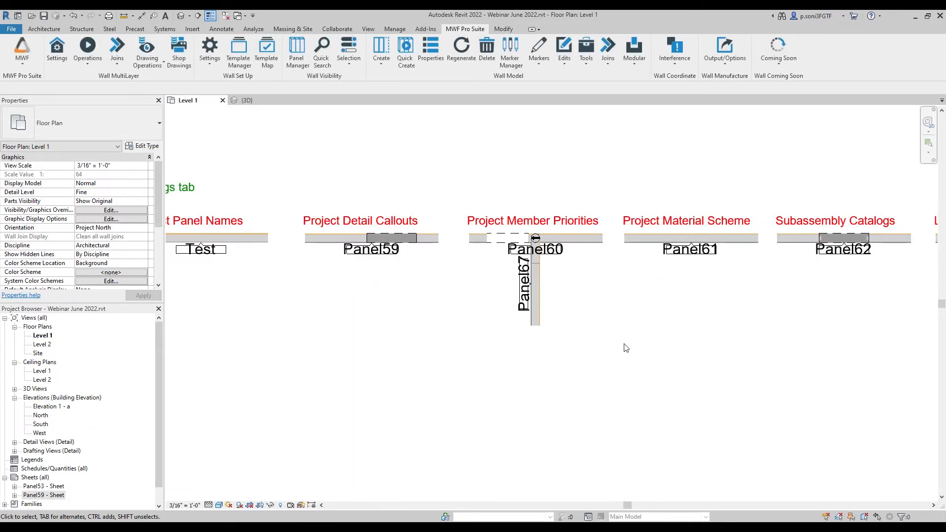
Examine the studs where Panel67 joins Panel60 beside the door opening in the Level 1 plan
scroll(507, 291, down, 1)
scroll(477, 224, up, 5)
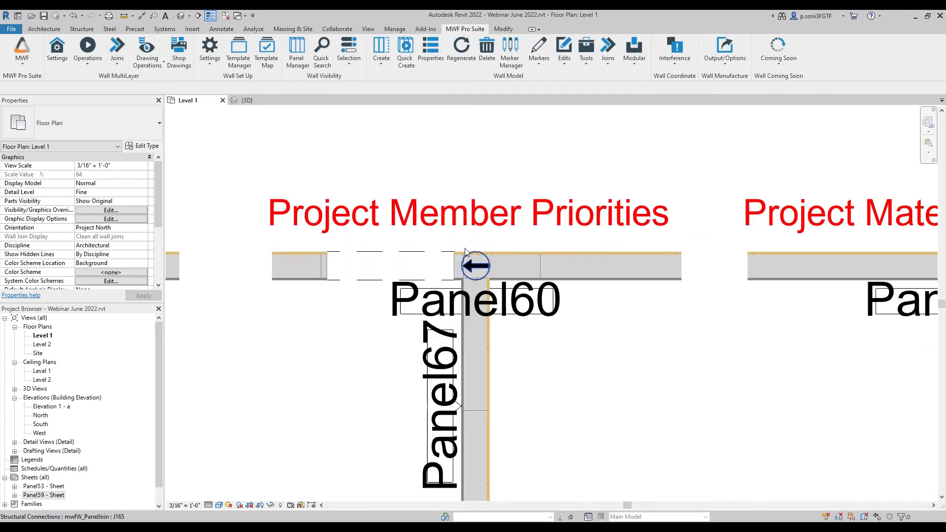
scroll(461, 247, down, 1)
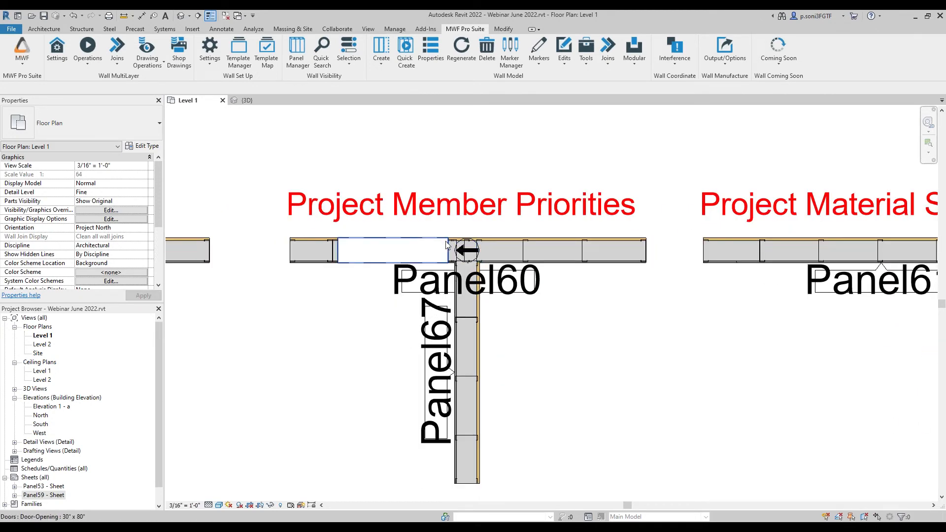
scroll(449, 249, up, 1)
scroll(449, 249, up, 2)
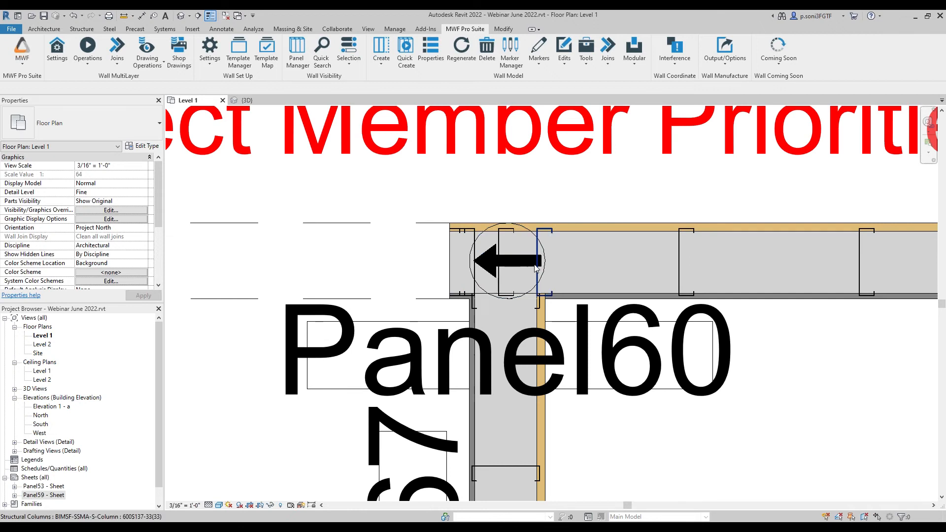
scroll(518, 256, down, 2)
scroll(525, 248, up, 3)
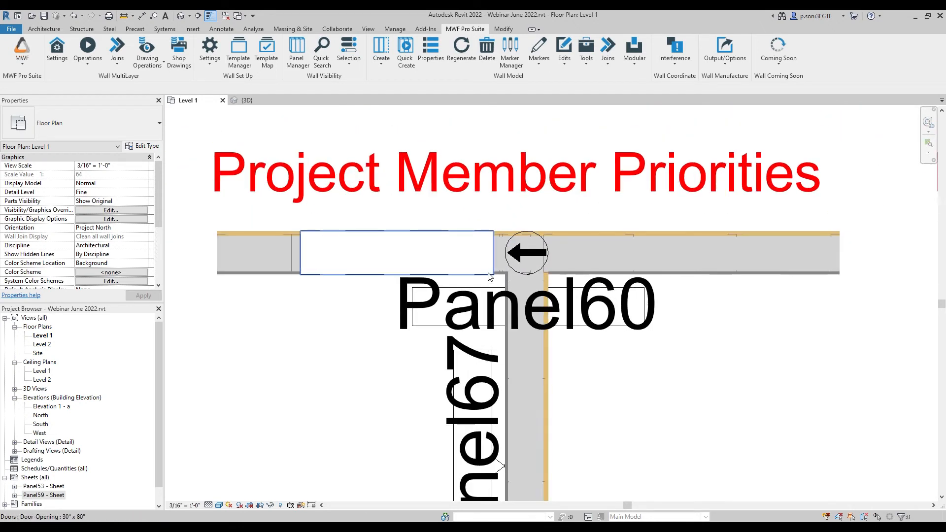
scroll(526, 232, up, 2)
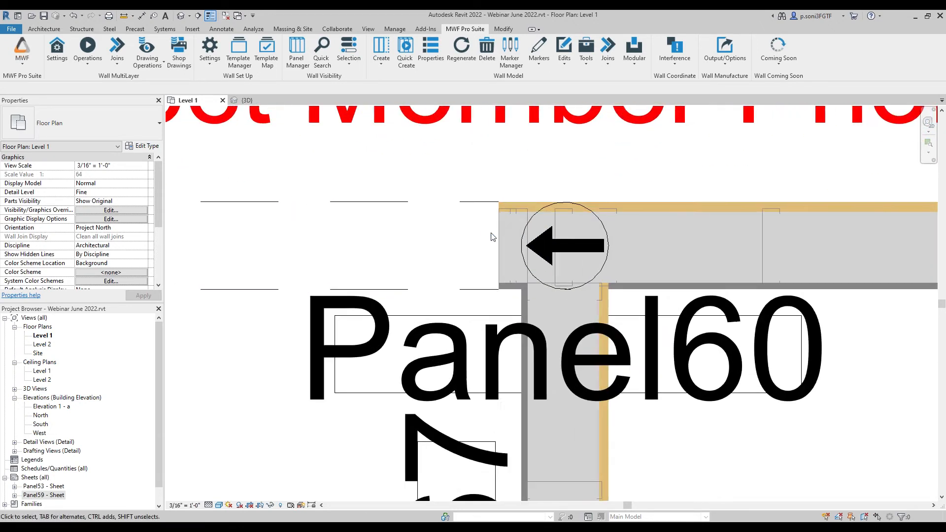
click(523, 219)
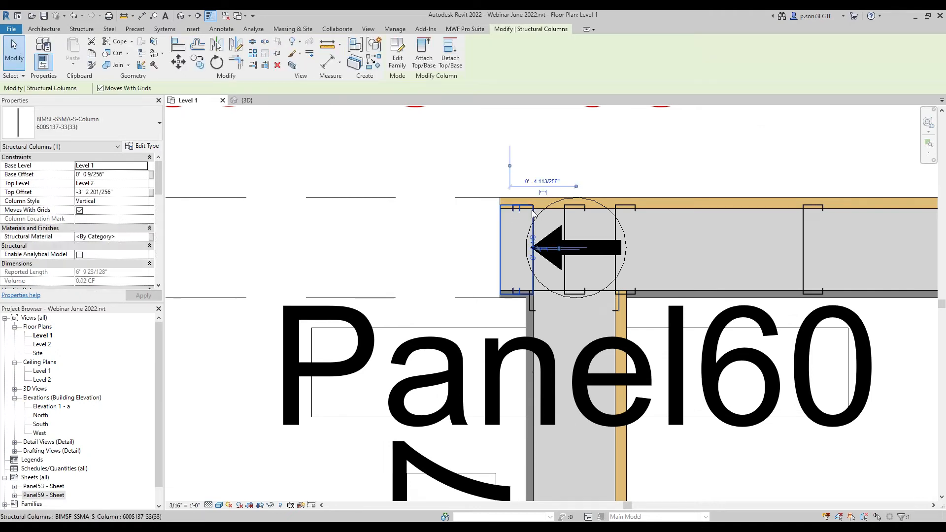
click(497, 165)
scroll(497, 165, down, 2)
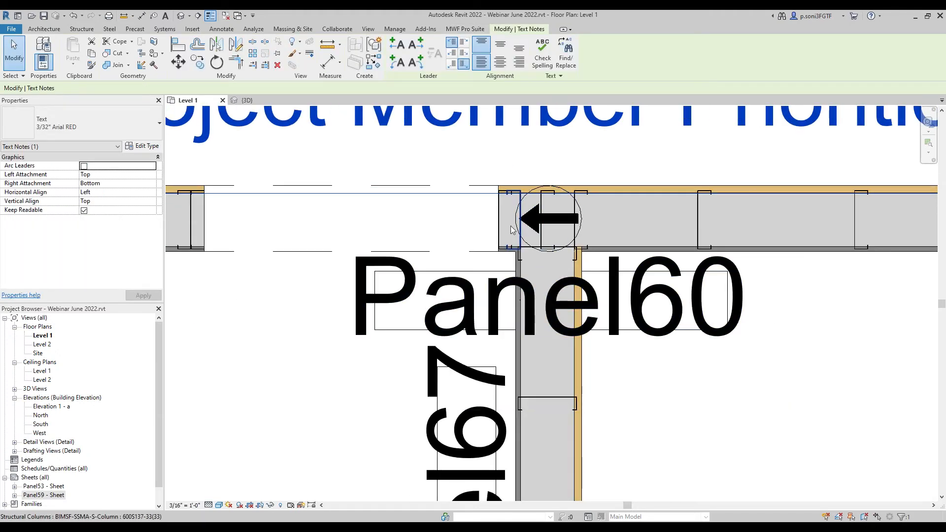
scroll(521, 222, down, 3)
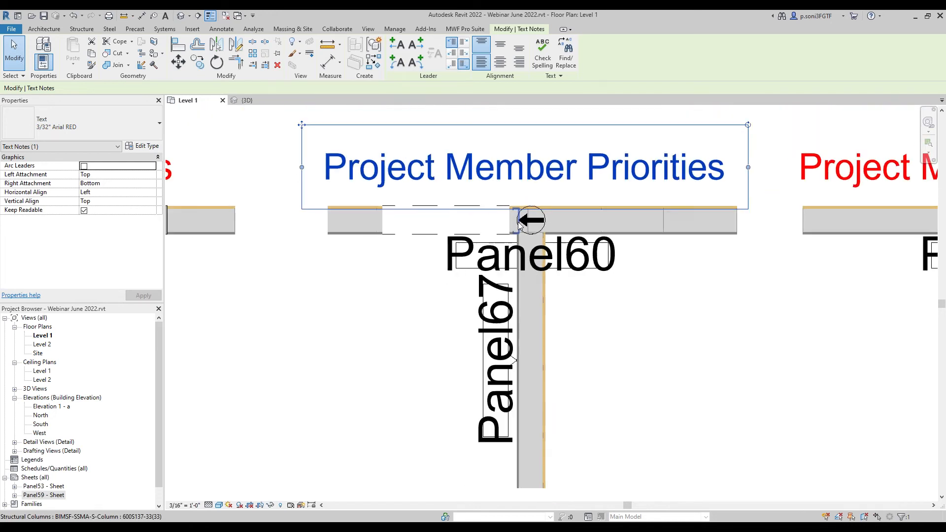
scroll(515, 211, up, 4)
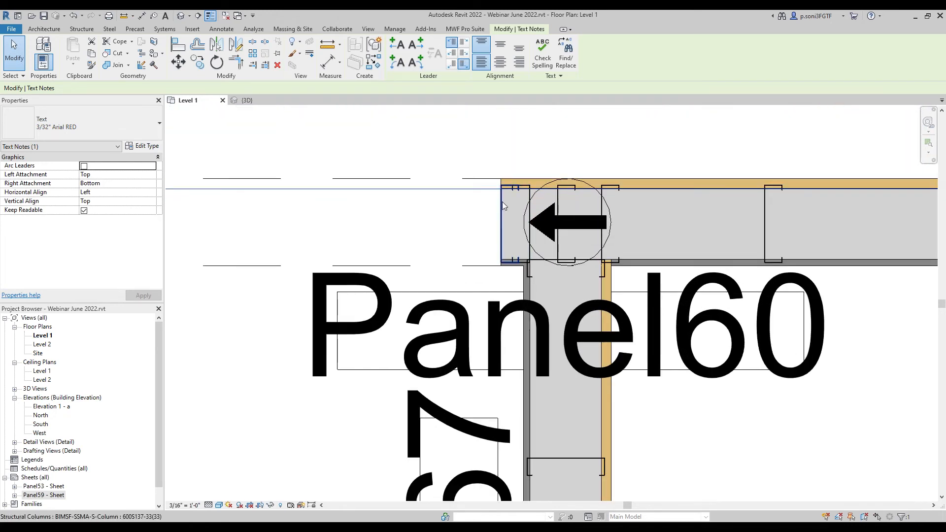
In the project member priorities, keep Override Priorities enabled and move DoorMembers above JoinMembers
click(465, 28)
click(210, 67)
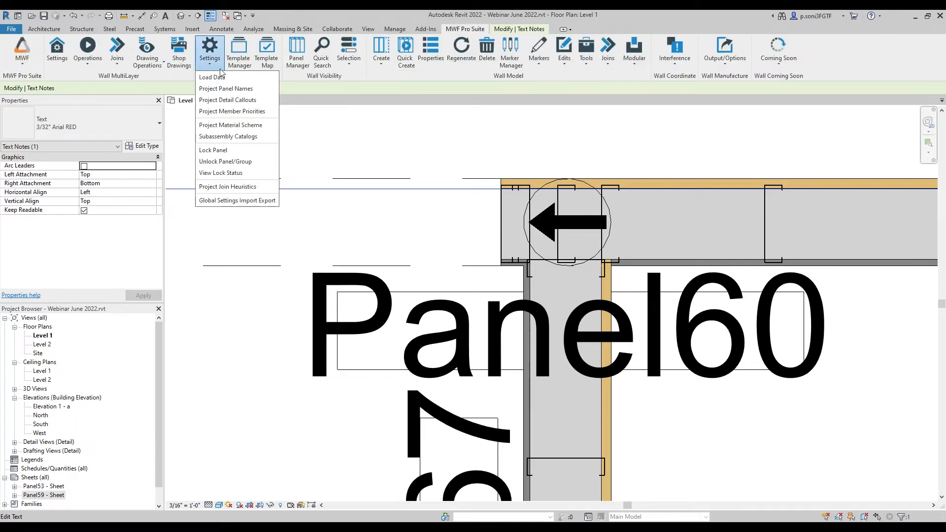
click(232, 111)
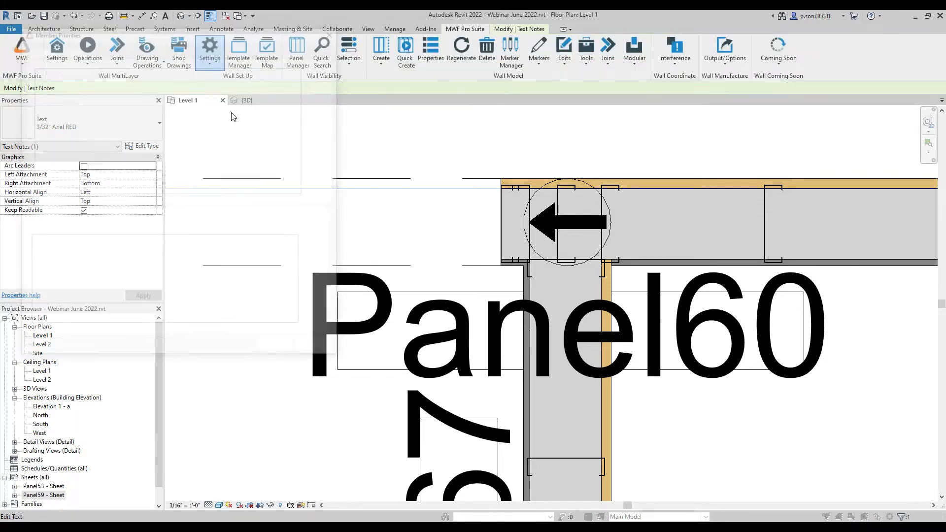
drag(150, 35, 414, 96)
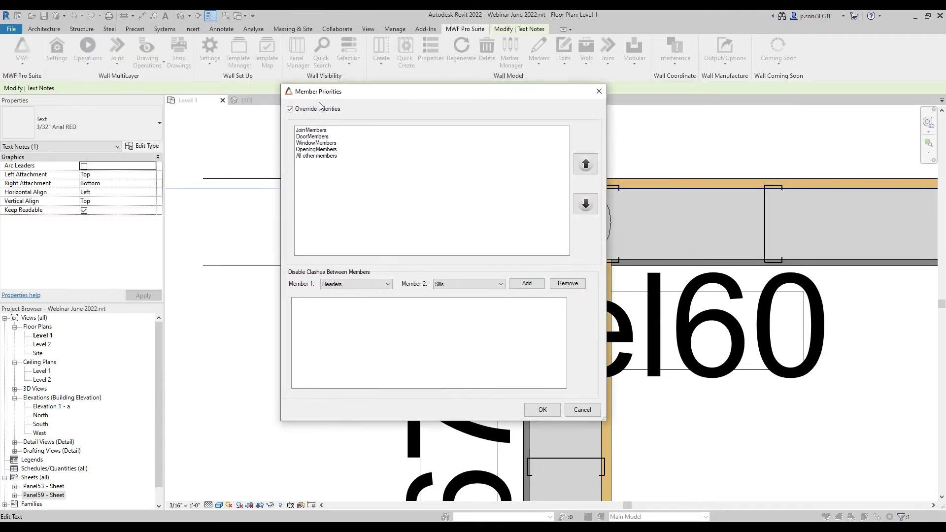
click(298, 110)
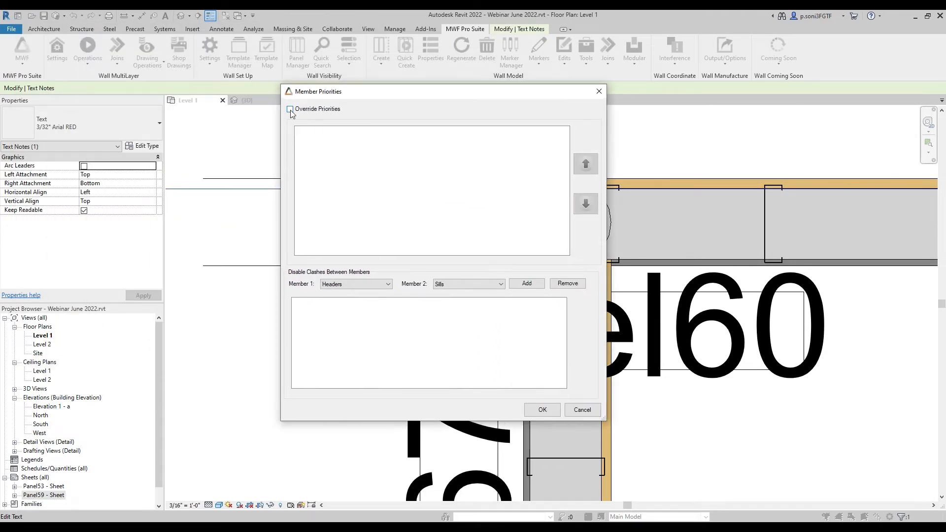
click(333, 110)
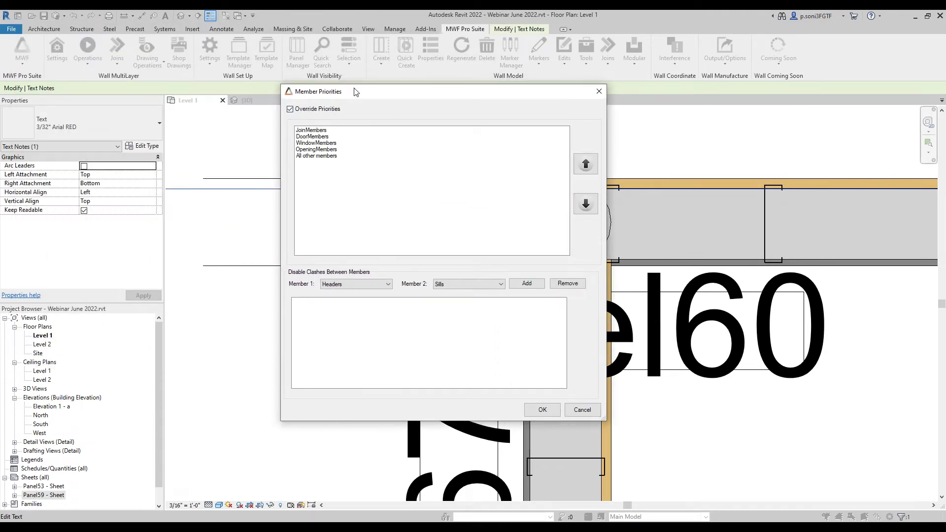
drag(385, 97, 428, 108)
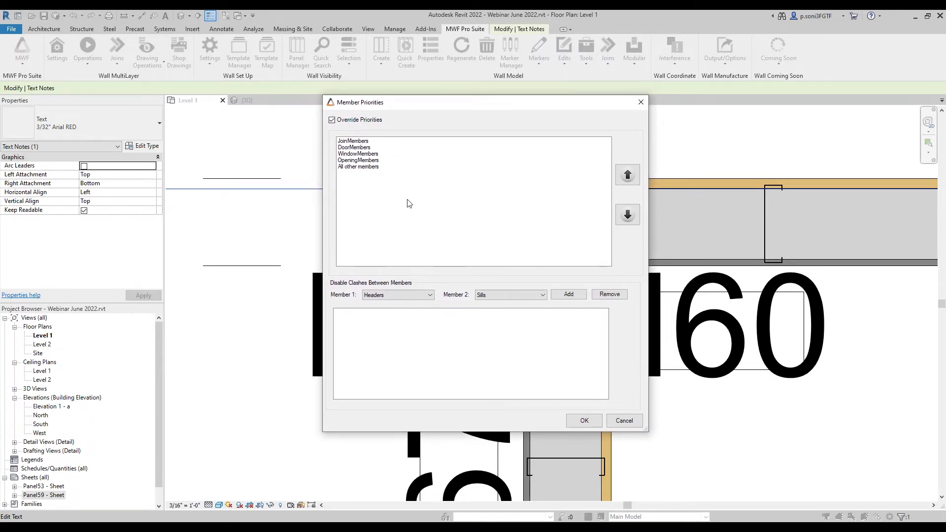
click(348, 148)
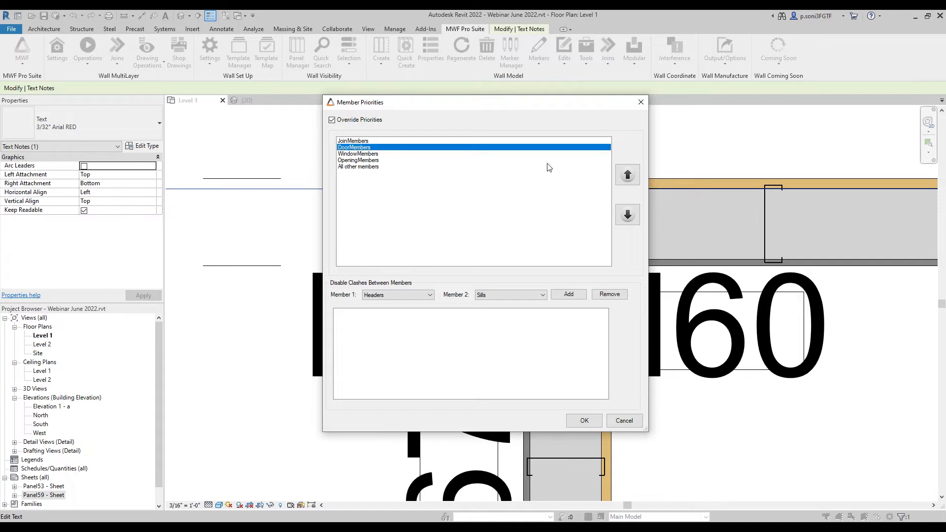
click(627, 175)
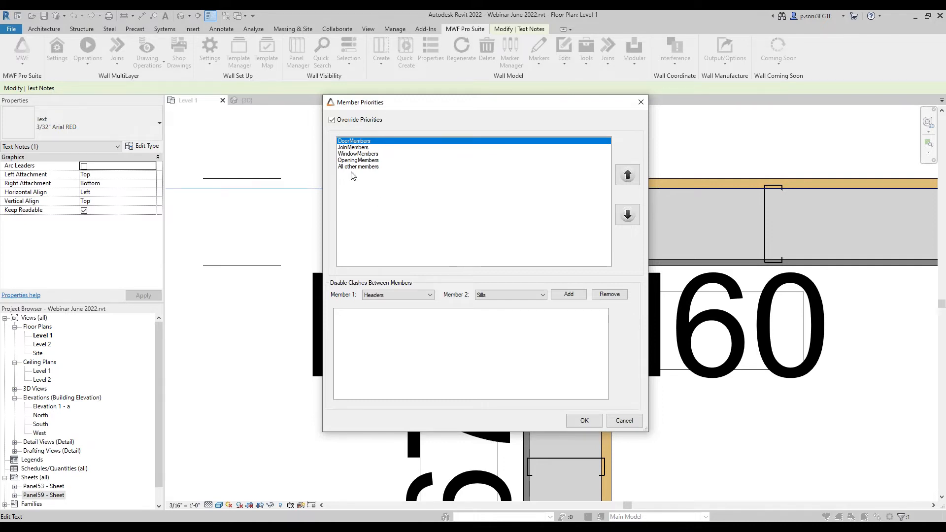
Accept the member priority order and regenerate Panel60 using one of its studs
click(584, 420)
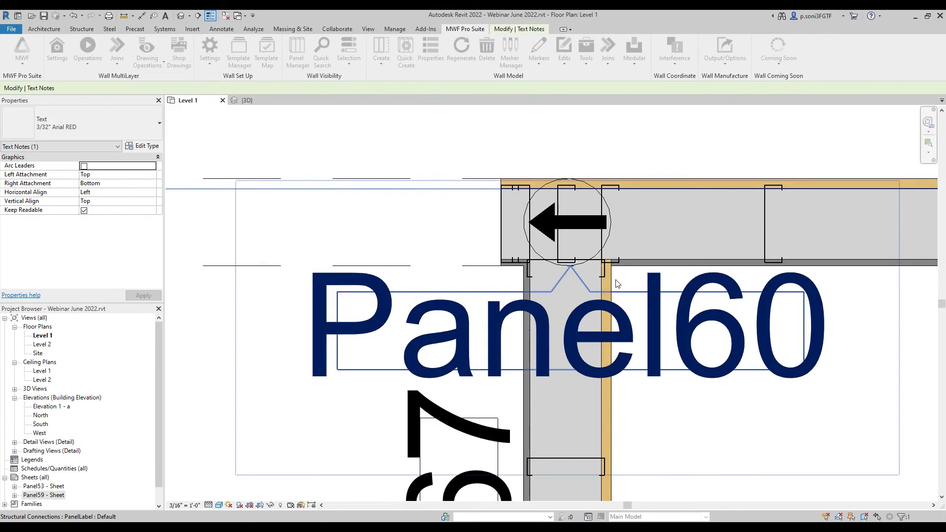
scroll(604, 265, down, 2)
click(727, 240)
click(465, 28)
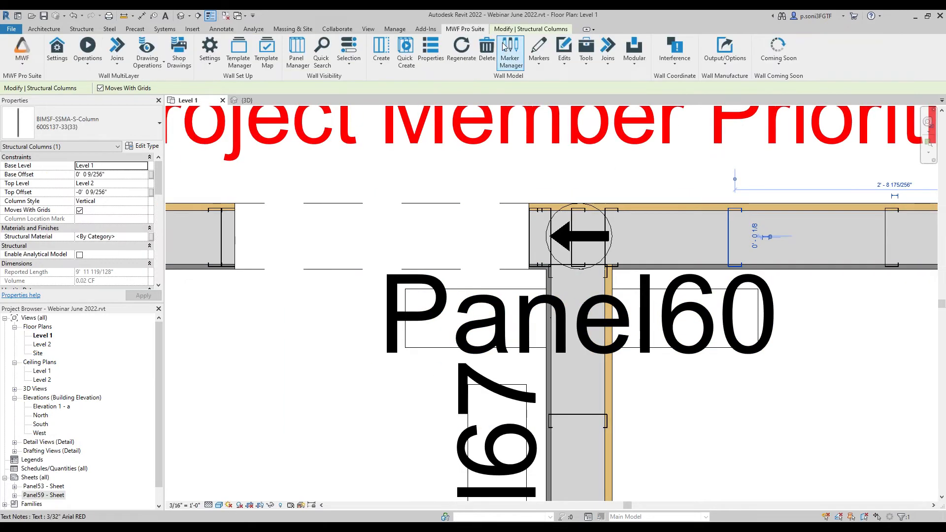
click(459, 54)
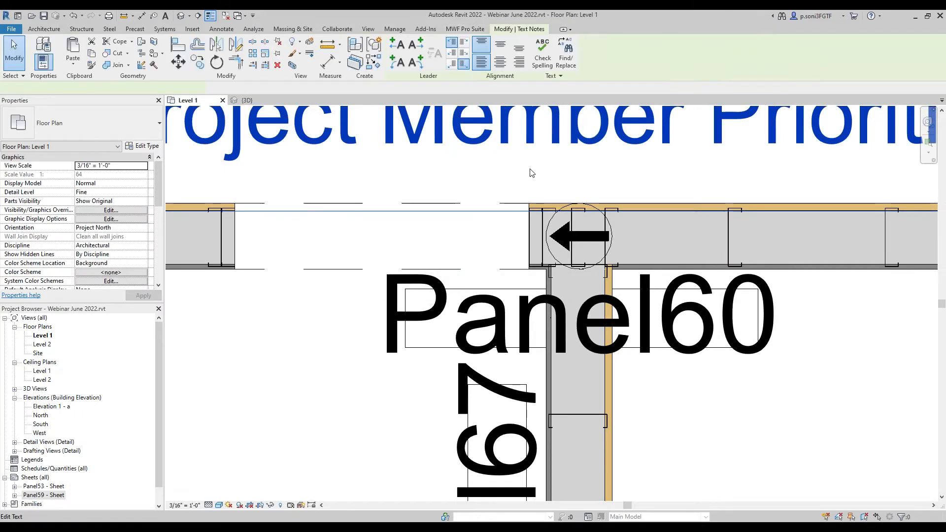
Inspect the door-side stud of Panel60 at its join with Panel67 in the Level 1 plan
click(527, 173)
scroll(530, 216, up, 2)
click(530, 216)
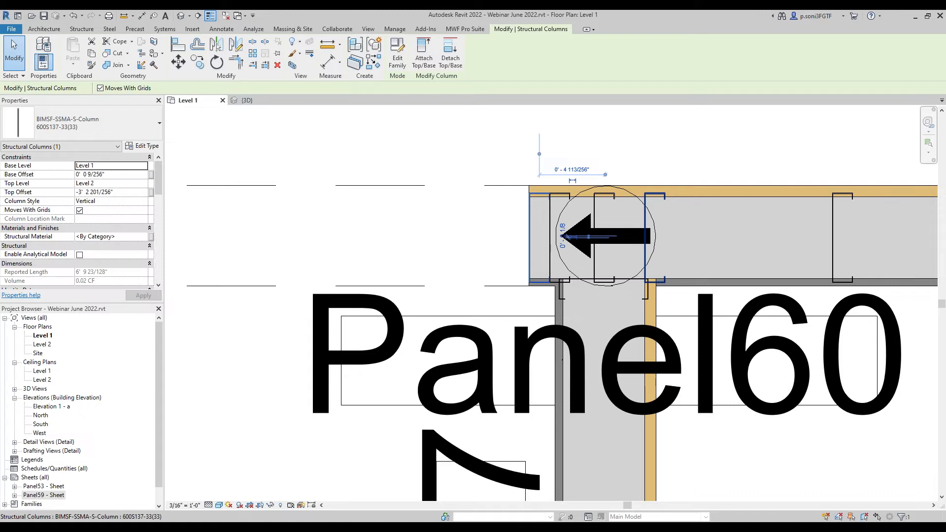
scroll(493, 256, down, 4)
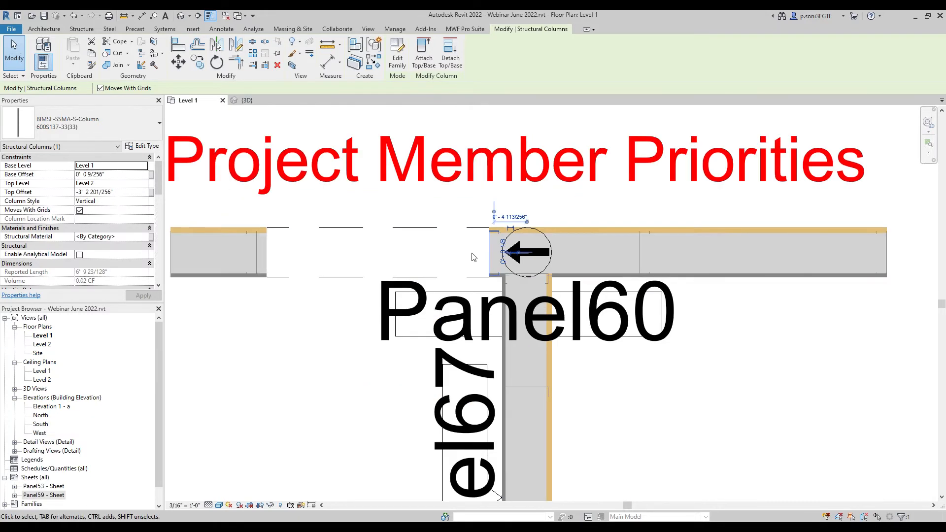
click(623, 406)
scroll(623, 357, down, 2)
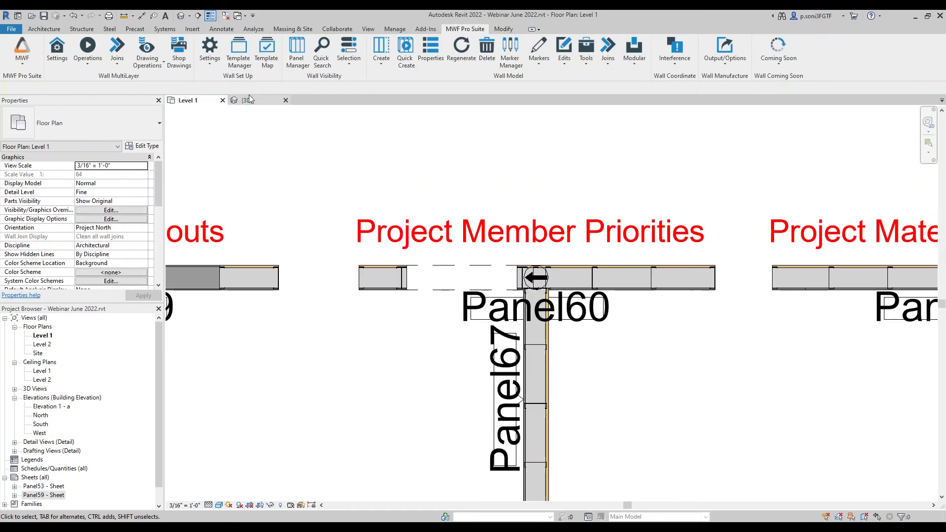
Try disabling clashes for the Headers - Sills and Sills - Tracks pairs in the project member priorities, and close without saving
click(210, 49)
click(230, 111)
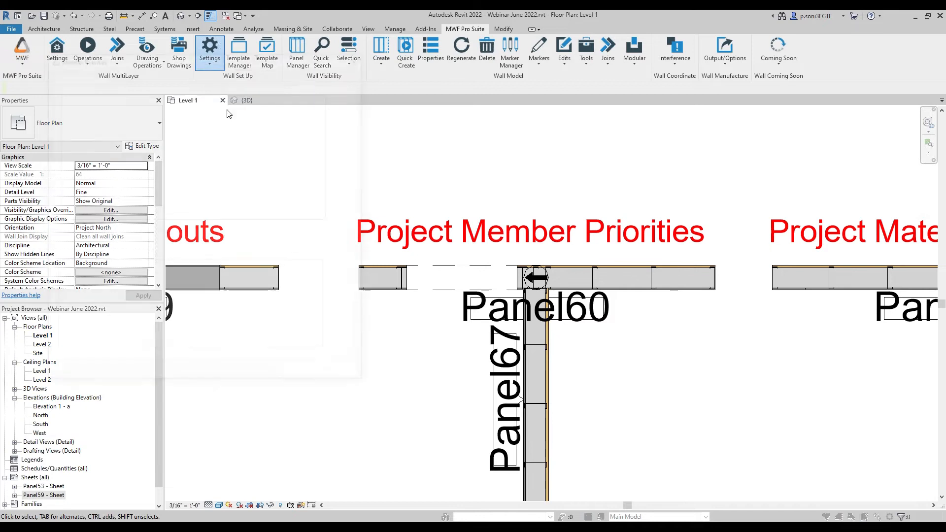
drag(237, 68, 554, 101)
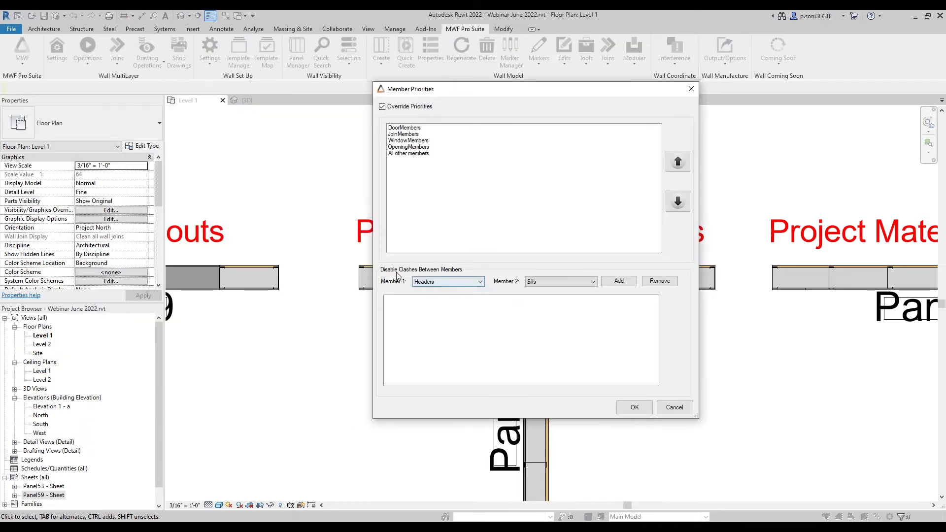
click(455, 285)
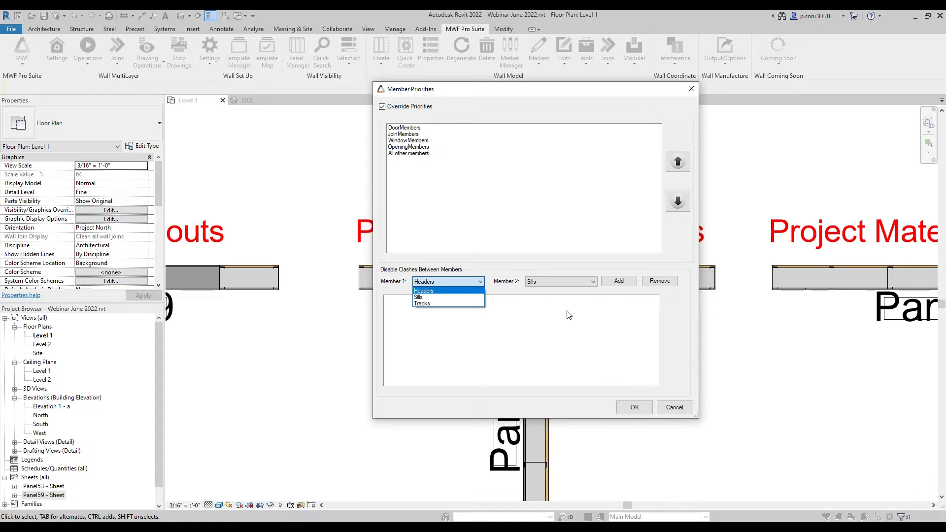
click(435, 292)
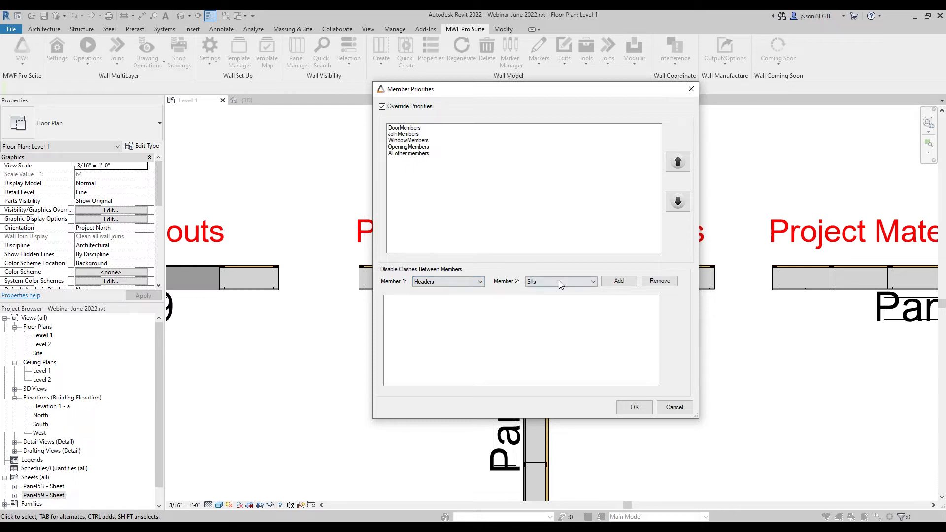
click(619, 281)
click(435, 285)
click(433, 296)
click(530, 285)
click(535, 308)
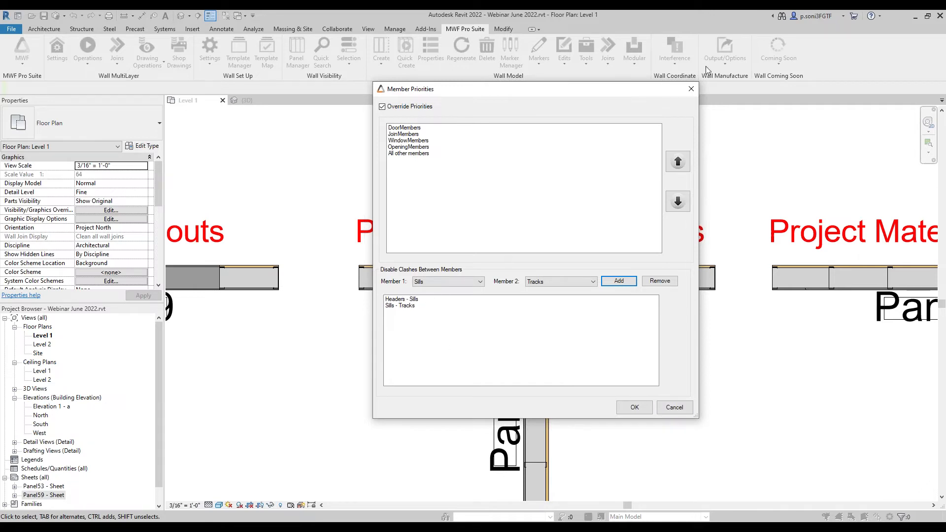
click(691, 89)
Open the Project Material Scheme, review its type name, color and surface pattern options, and cancel without changes
scroll(658, 299, down, 3)
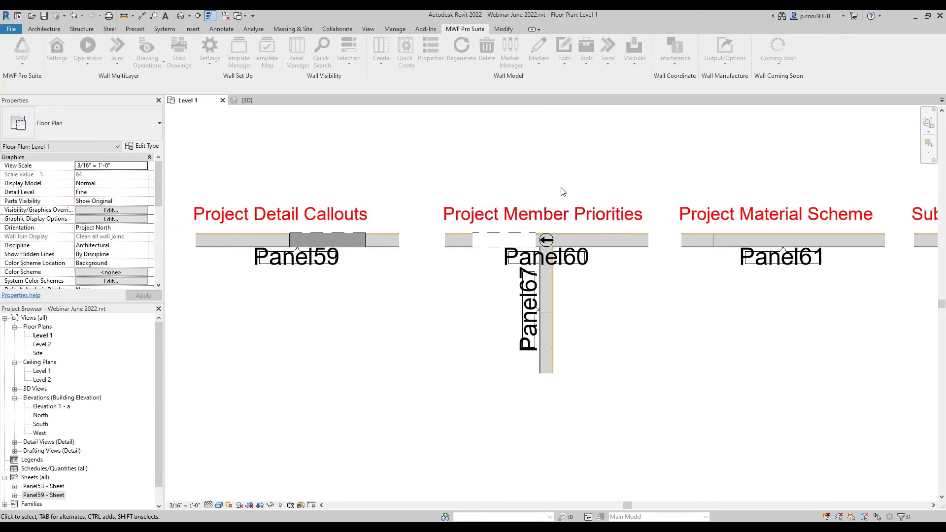
middle_drag(658, 299, 614, 300)
scroll(432, 213, up, 3)
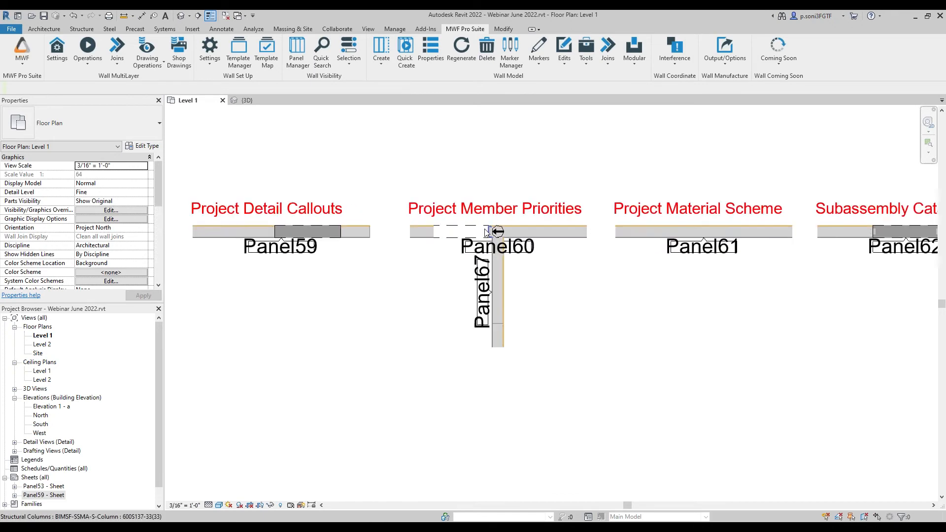
scroll(432, 213, up, 3)
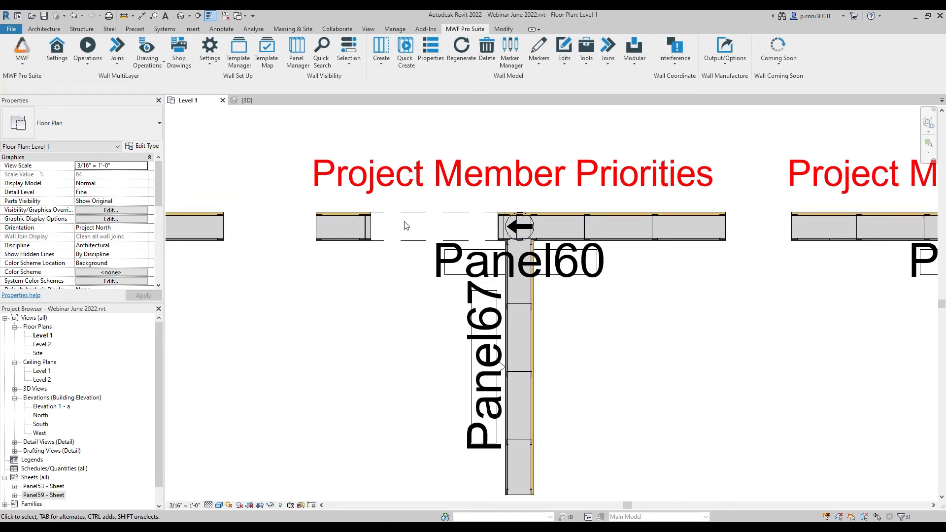
scroll(369, 266, down, 3)
scroll(369, 266, down, 1)
middle_drag(587, 309, 526, 325)
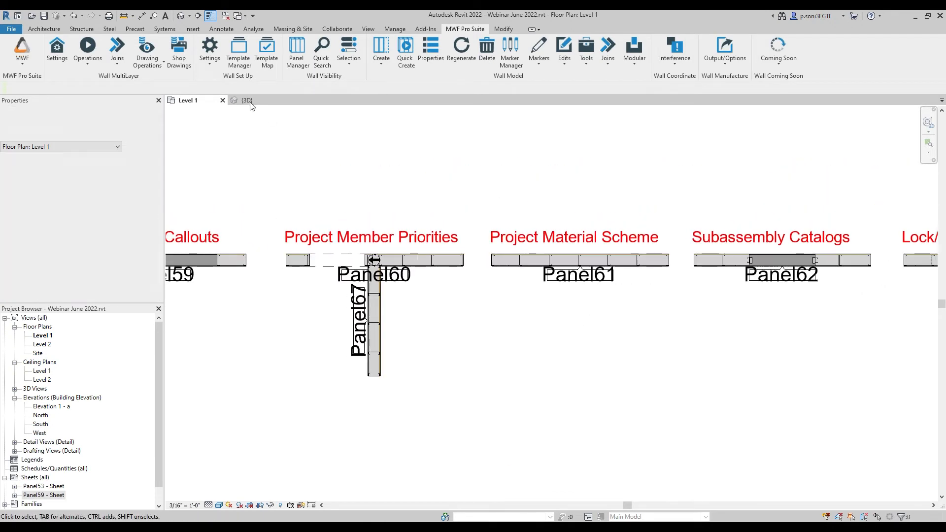
click(206, 60)
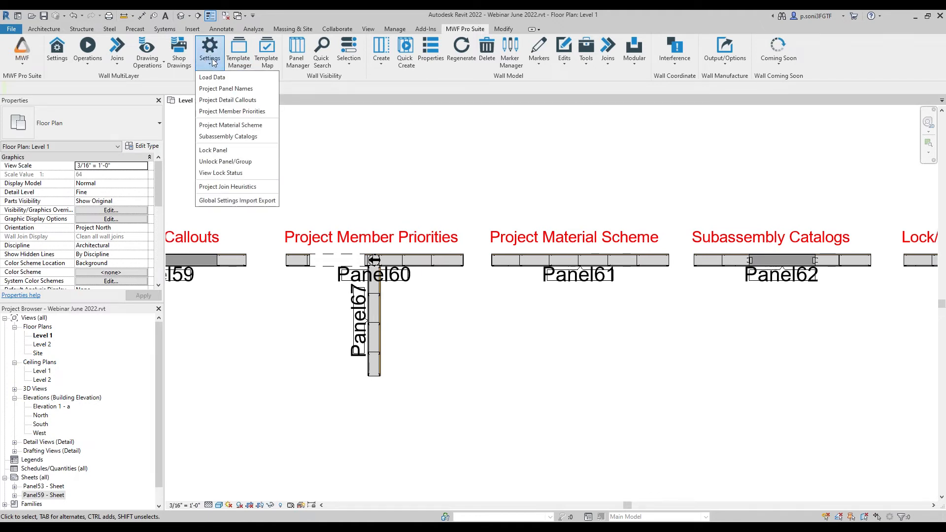
click(238, 126)
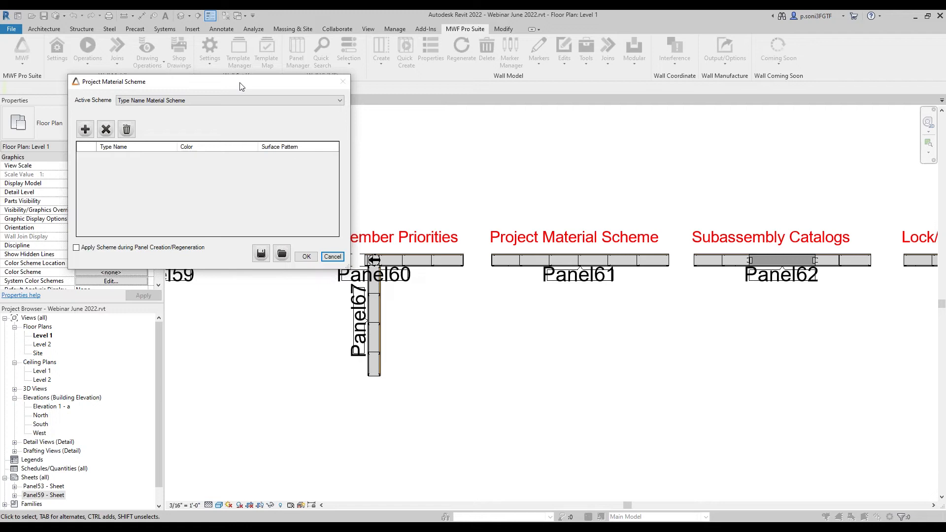
drag(241, 87, 358, 156)
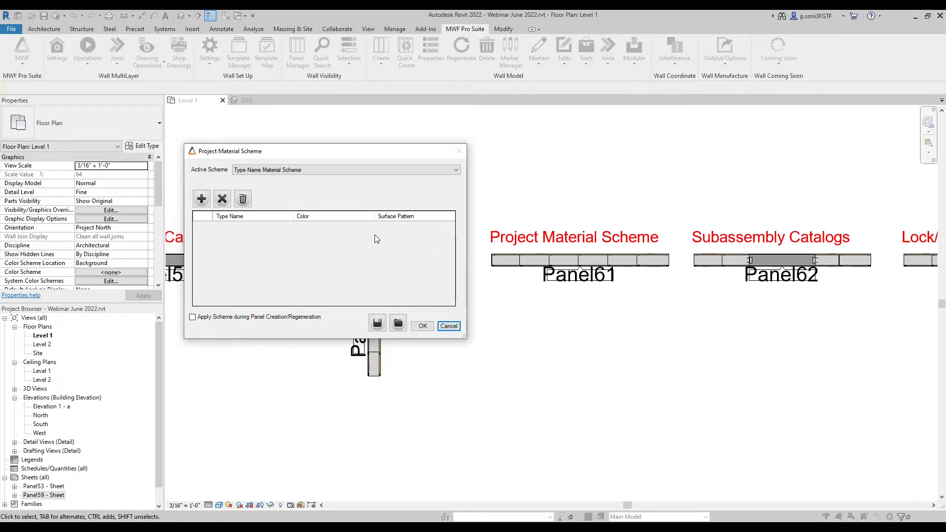
drag(366, 154, 366, 171)
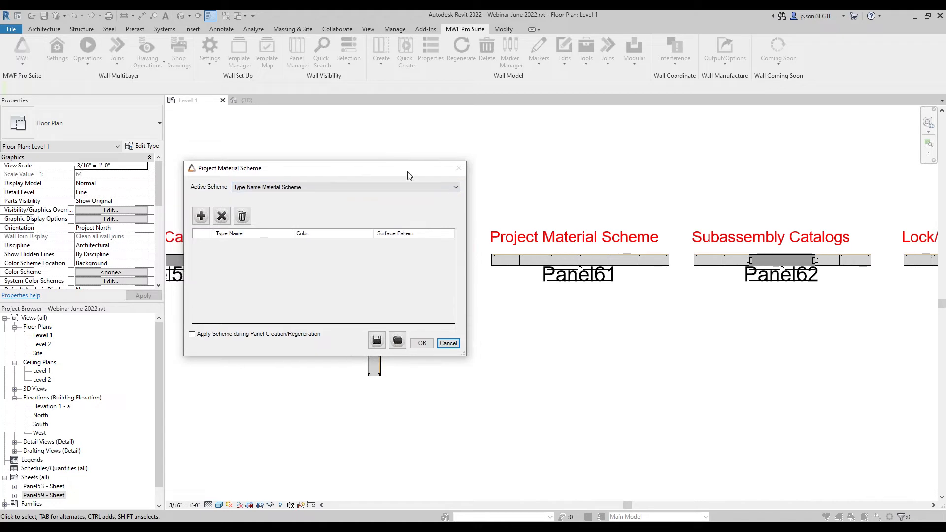
click(448, 343)
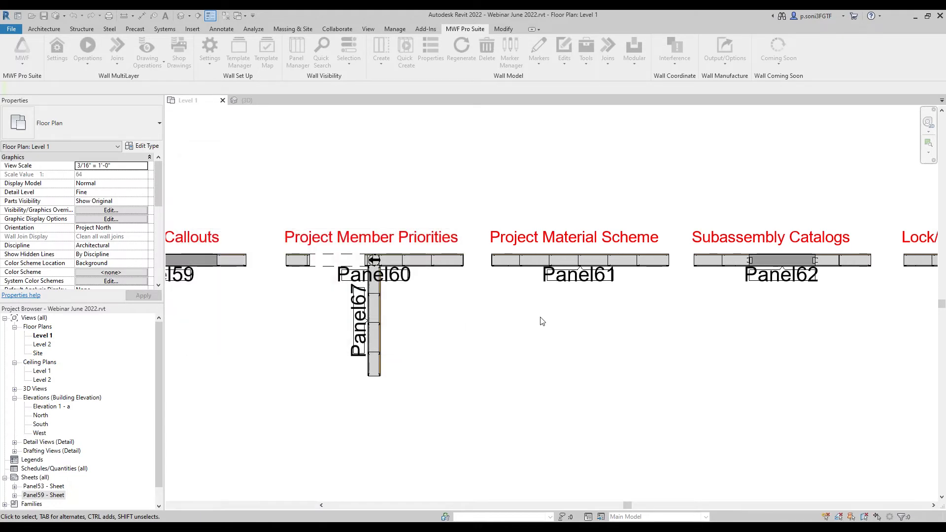
Check the type name of the second stud in Panel61 in the Level 1 plan
scroll(487, 266, up, 3)
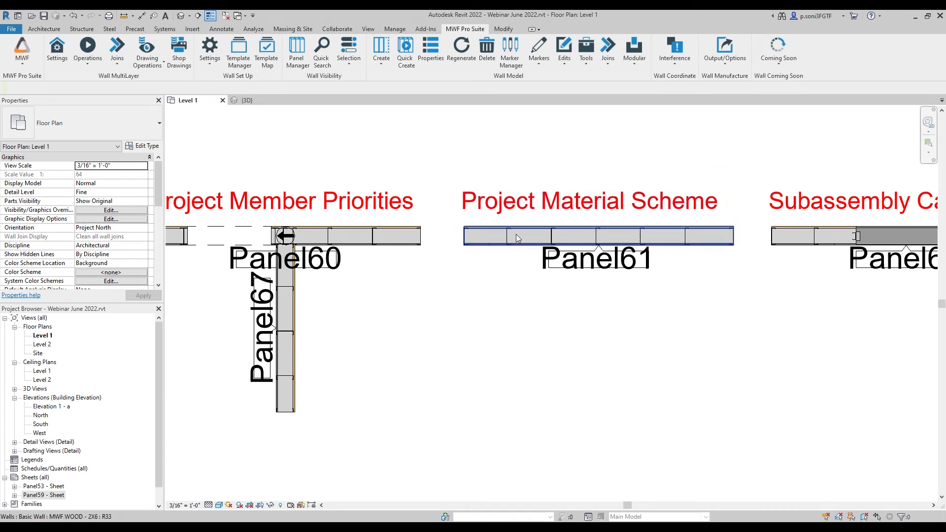
scroll(525, 250, up, 2)
click(498, 227)
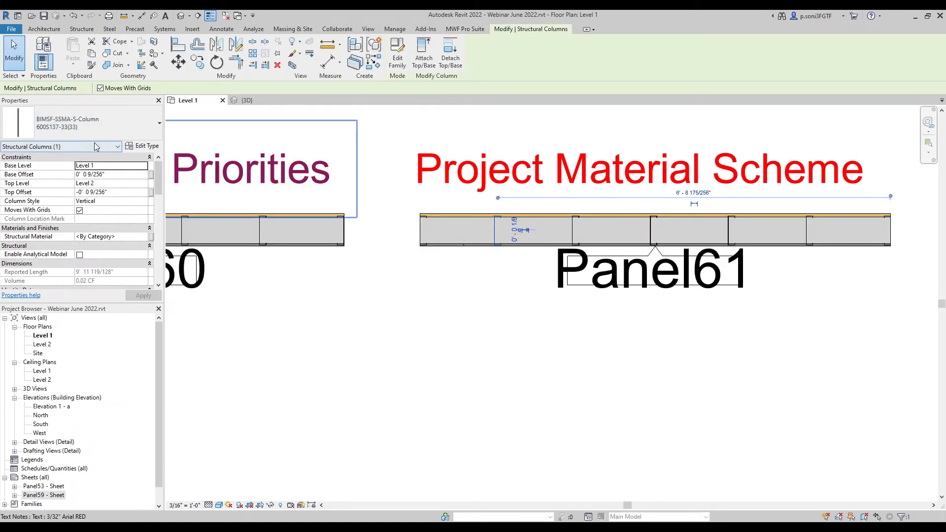
click(489, 266)
scroll(489, 266, down, 3)
scroll(485, 300, up, 4)
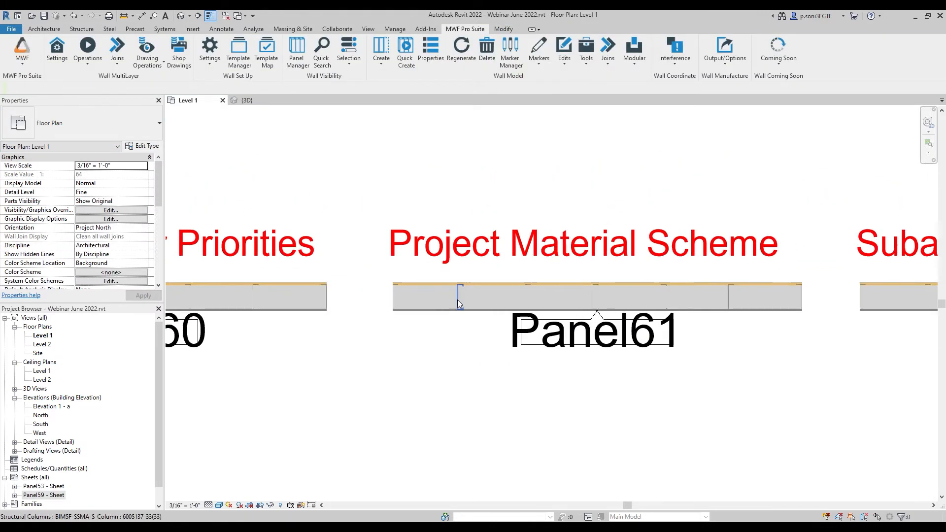
Add an entry for type 600S137-33(33) to the Type Name Material Scheme in the Project Material Scheme settings
click(209, 49)
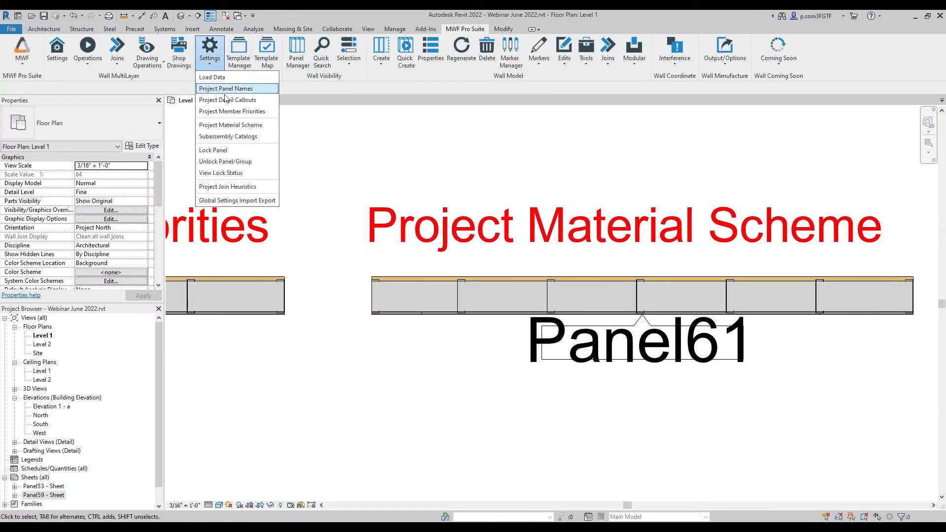
click(229, 126)
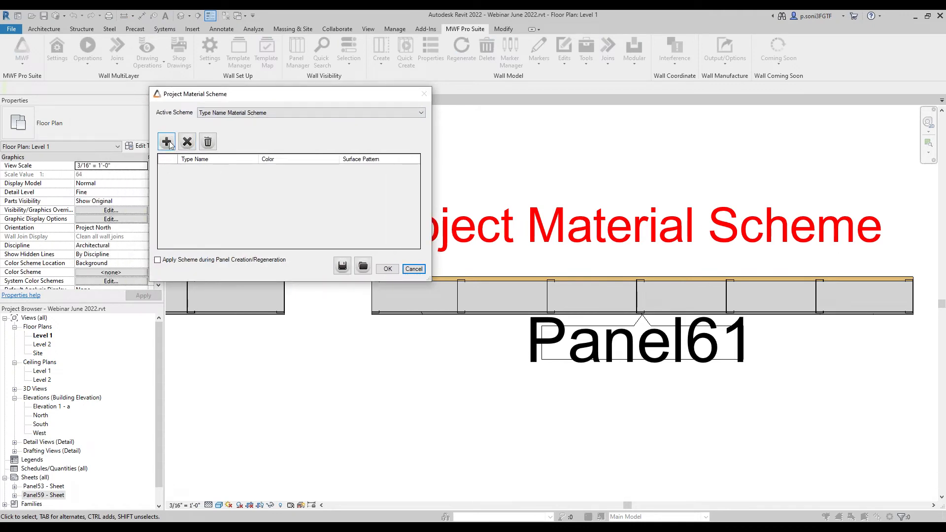
click(167, 142)
drag(262, 98, 357, 135)
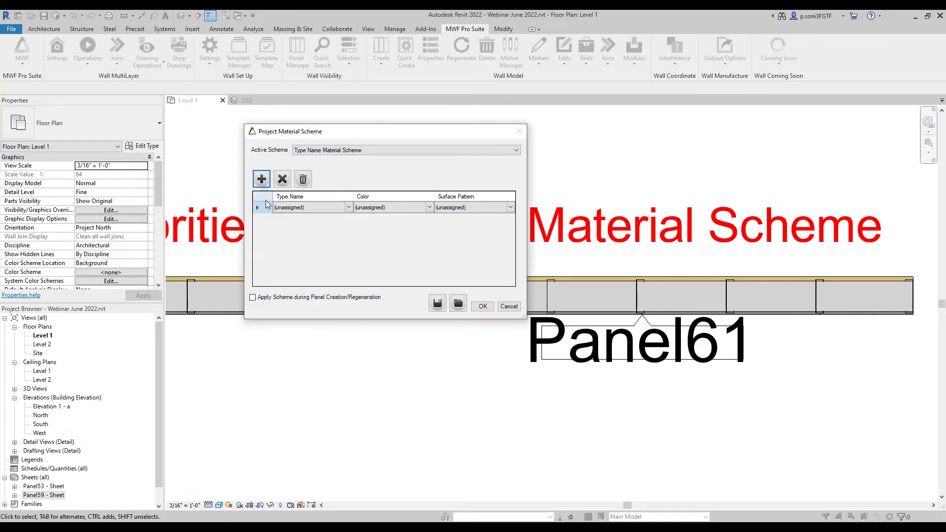
click(348, 207)
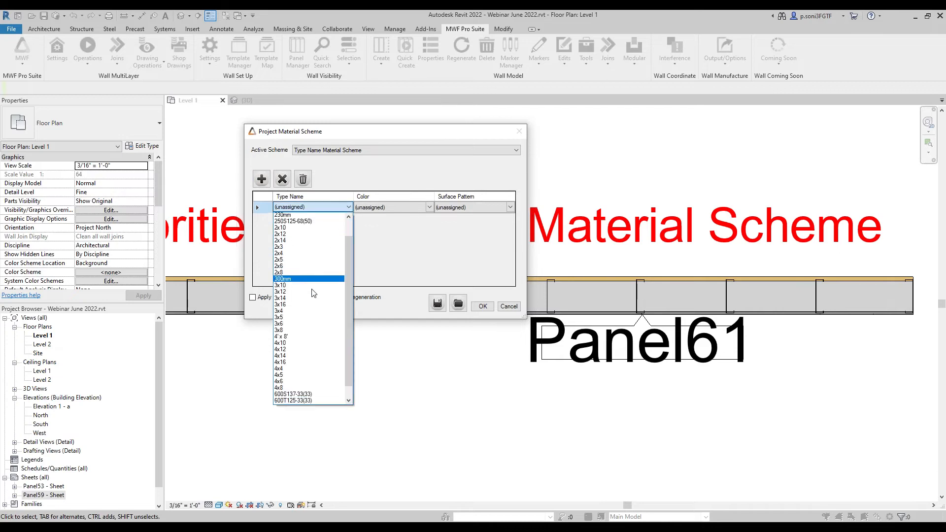
click(300, 369)
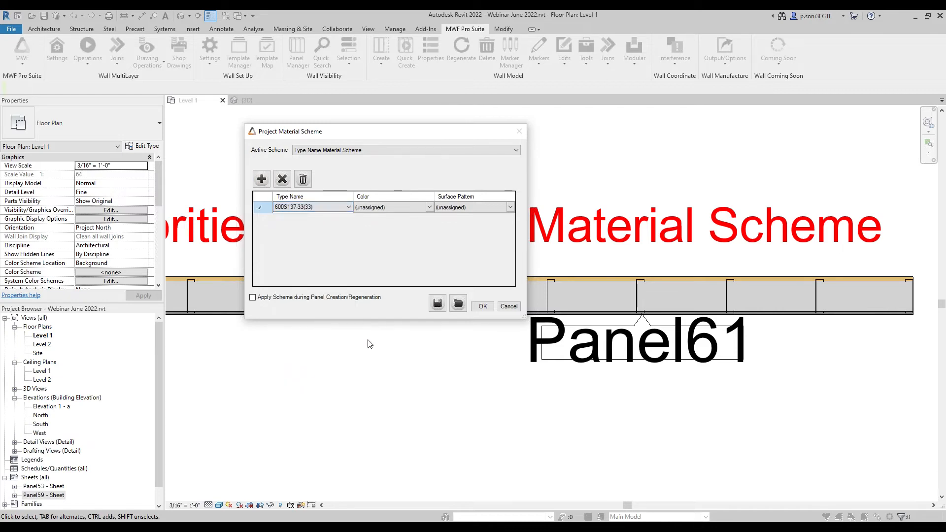
Give the 600S137-33(33) entry the color Aqua and Crosshatch surface pattern, and enable applying the scheme during panel creation/regeneration
click(429, 207)
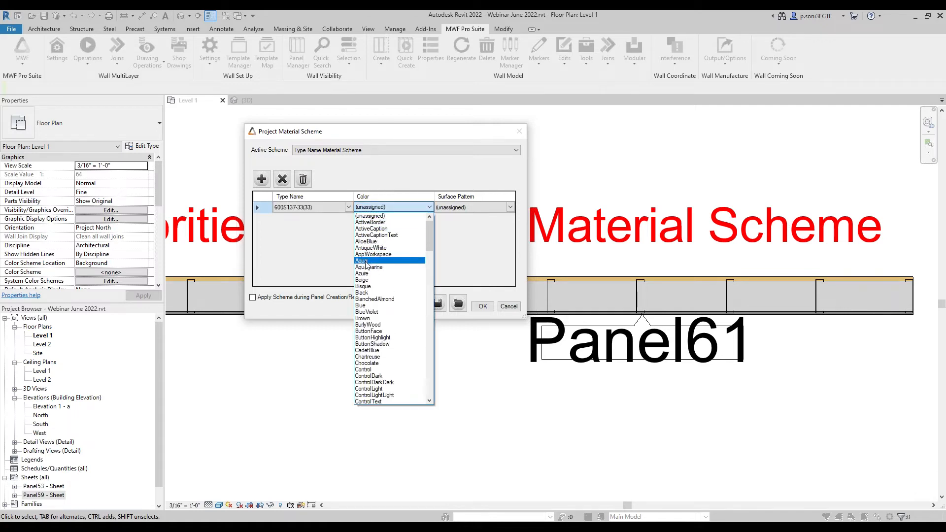
click(368, 261)
click(493, 207)
click(509, 207)
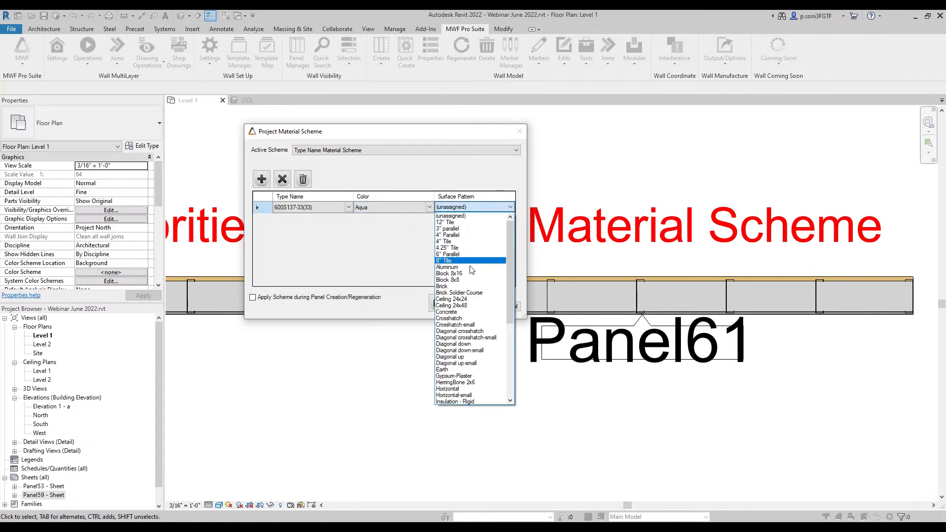
click(461, 318)
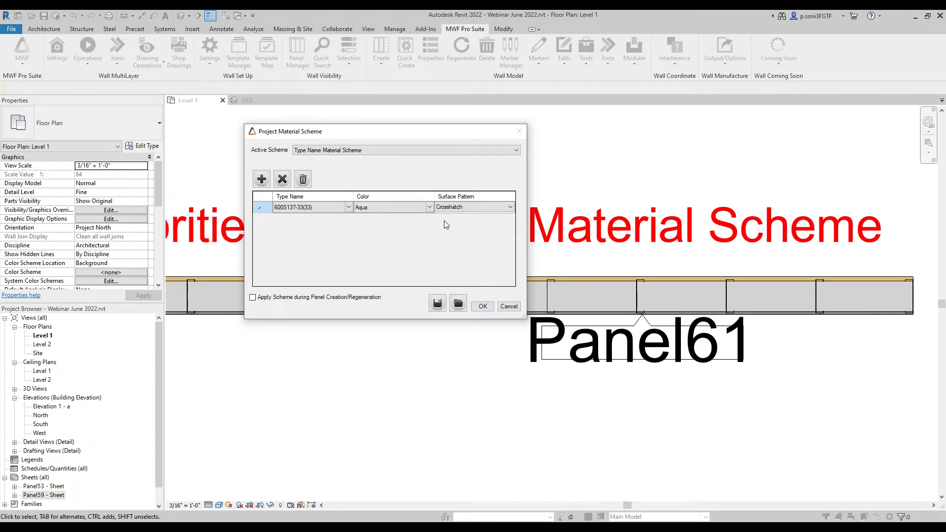
click(467, 208)
click(288, 298)
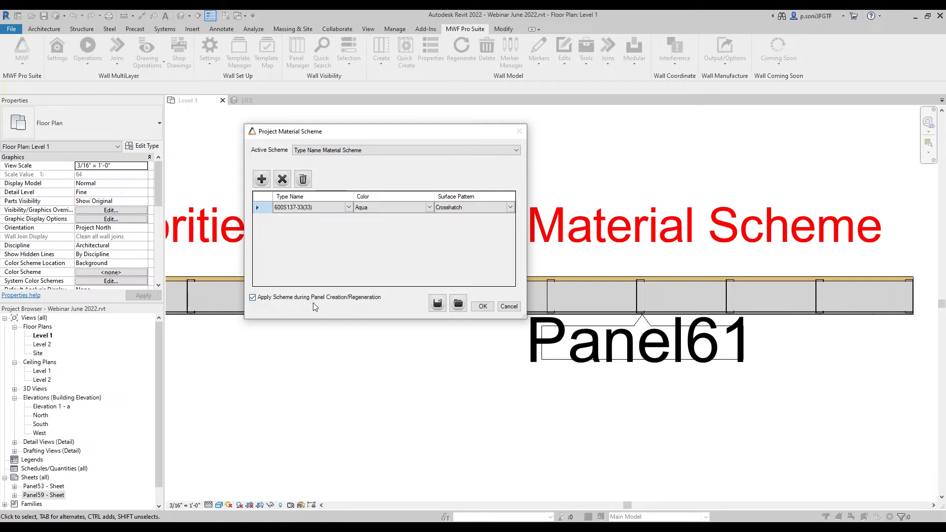
click(482, 306)
Regenerate Panel61 in the Level 1 plan to apply the Type Name Material Scheme to its studs
scroll(492, 376, down, 2)
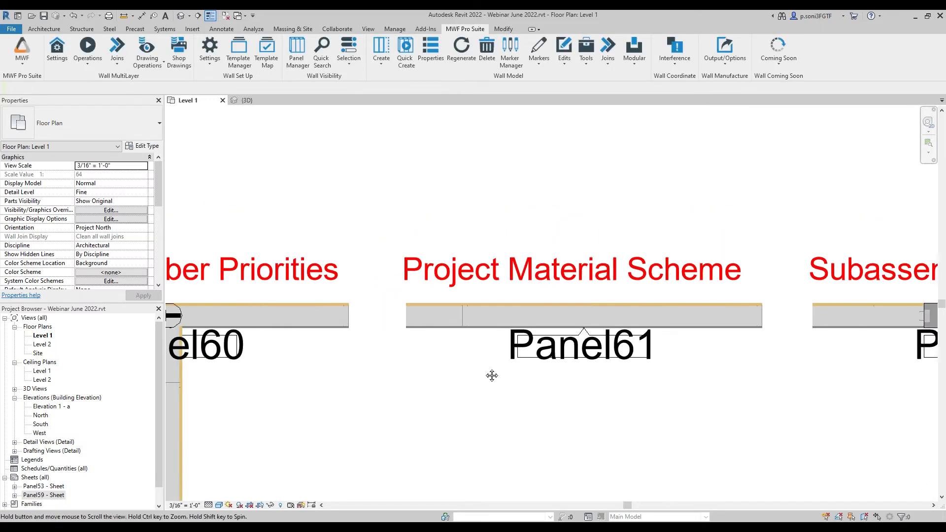
middle_drag(492, 375, 402, 387)
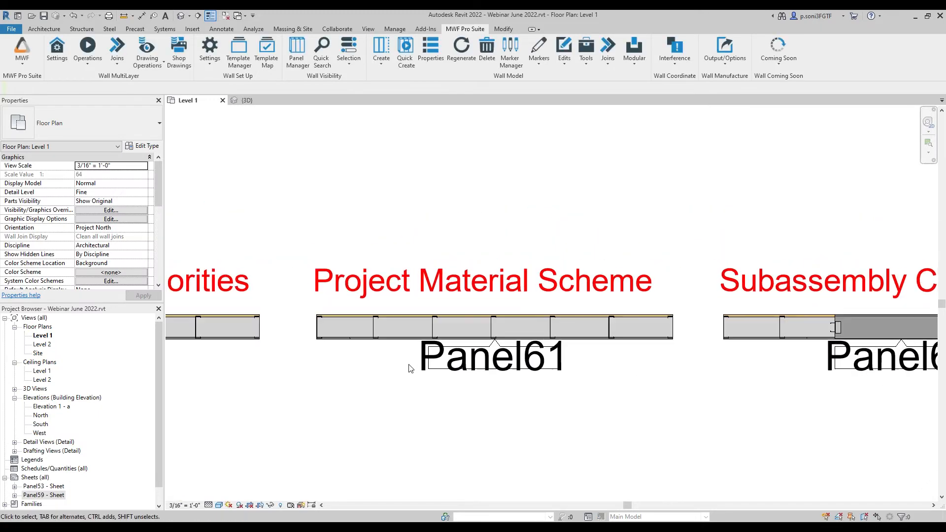
click(436, 327)
click(473, 31)
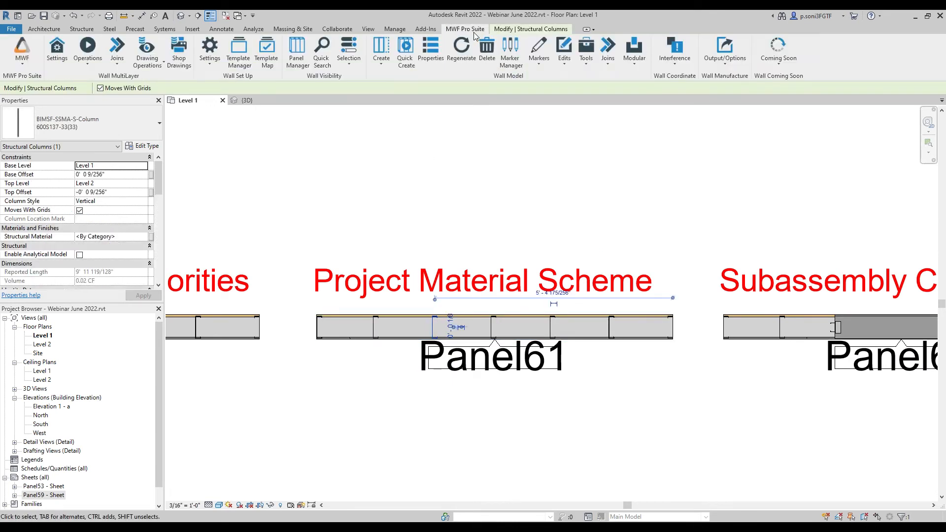
click(462, 53)
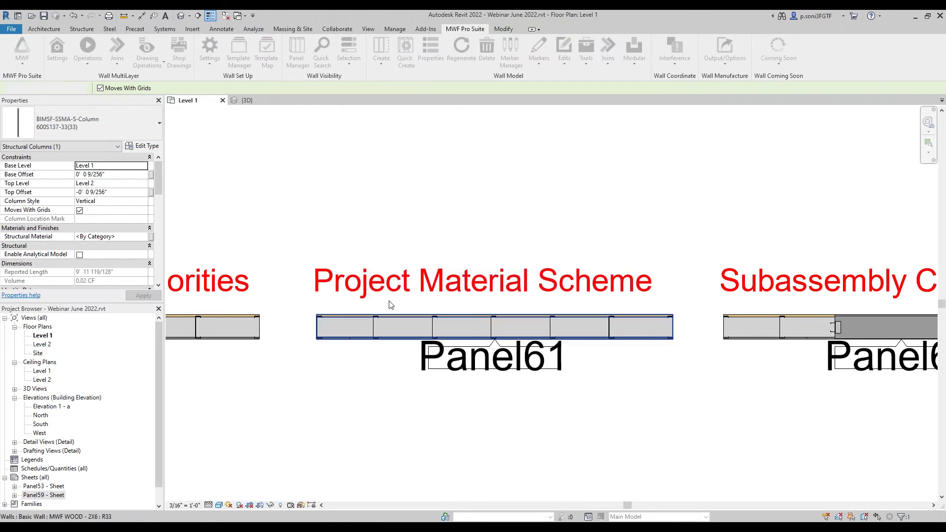
Isolate Panel61 in a 3D selection box and examine the color of its studs from the front and up close
drag(585, 438, 380, 188)
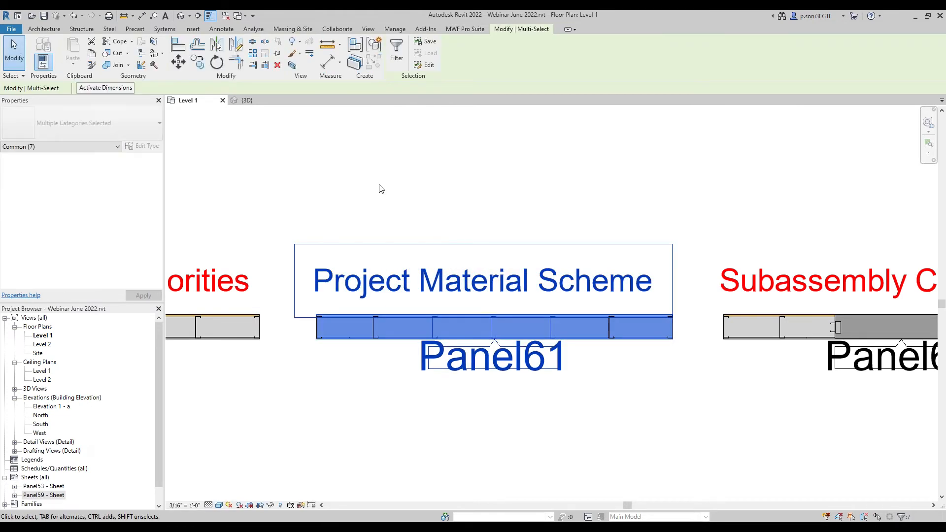
click(465, 31)
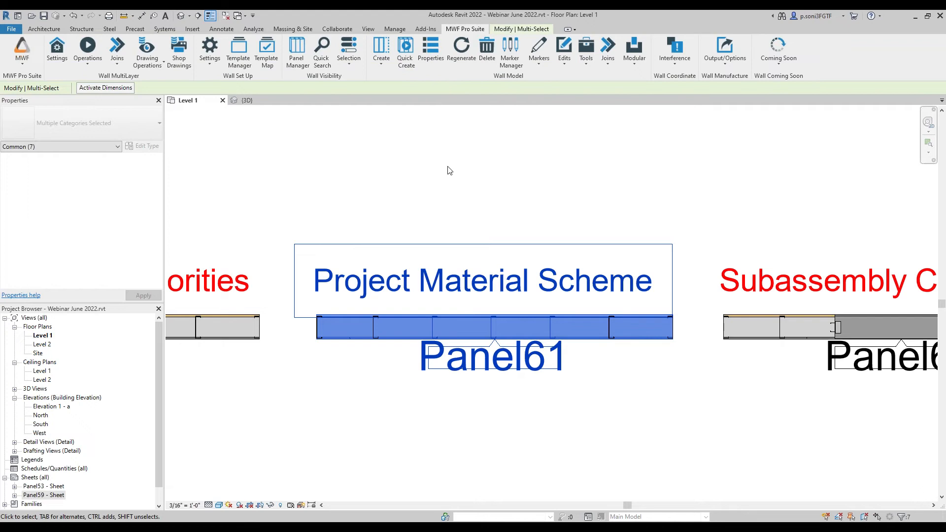
key(b)
key(x)
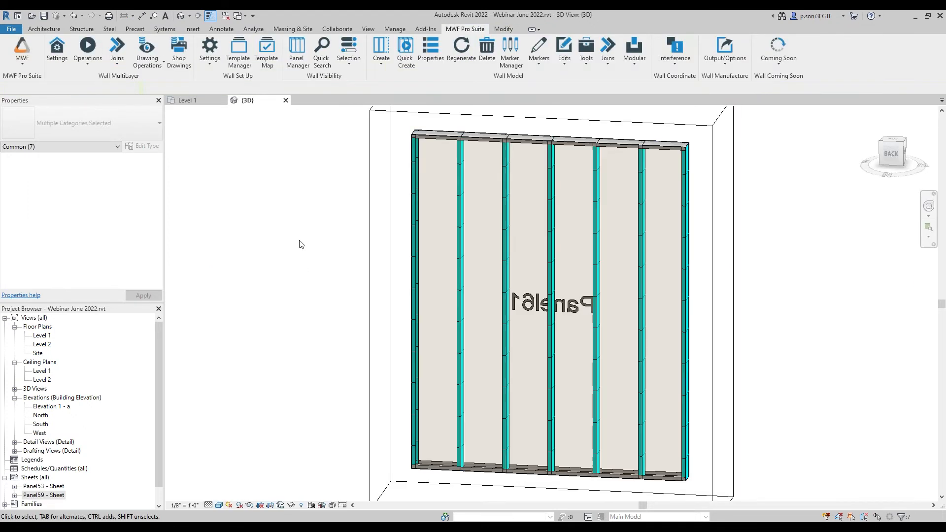
shift+middle_drag(713, 330, 837, 257)
click(397, 304)
shift+middle_drag(549, 256, 613, 299)
scroll(575, 192, up, 4)
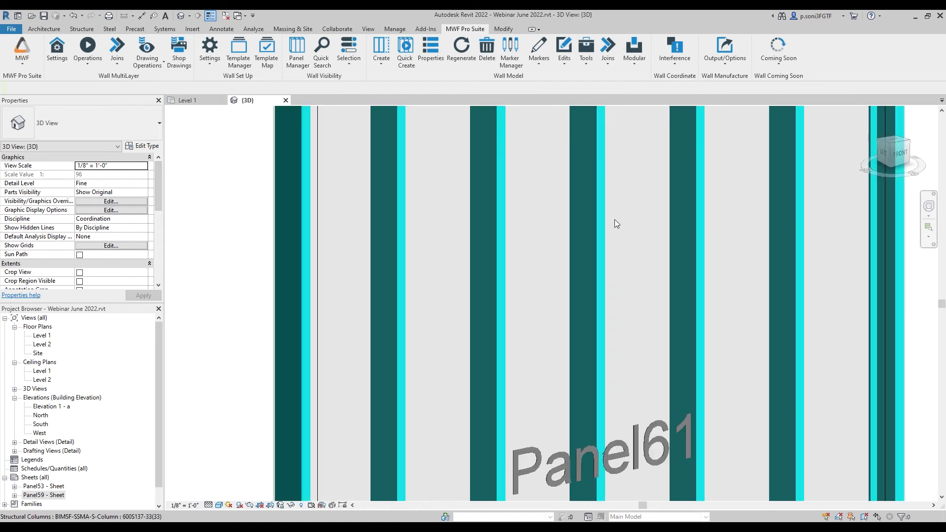
scroll(572, 235, down, 5)
shift+middle_drag(590, 265, 770, 311)
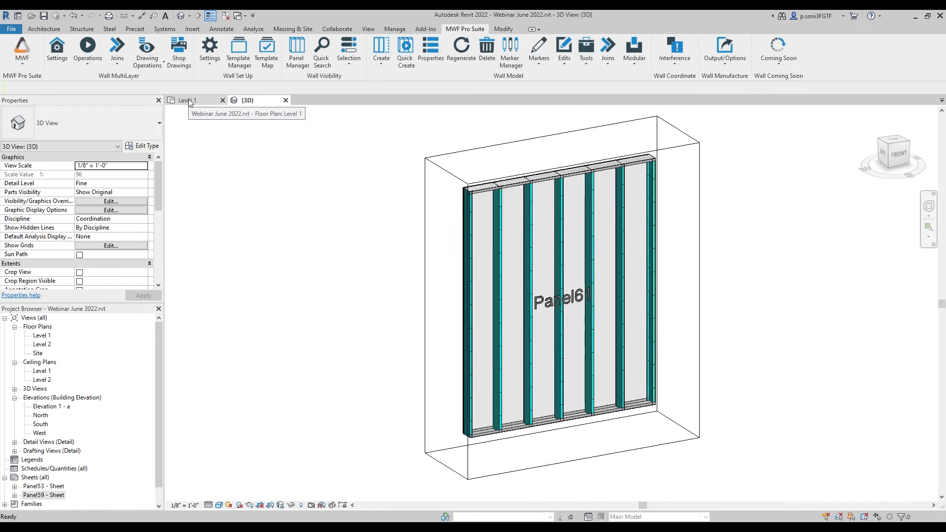
Return to the Level 1 plan, open the Subassembly Catalogs settings and review the list of available catalogs
click(191, 101)
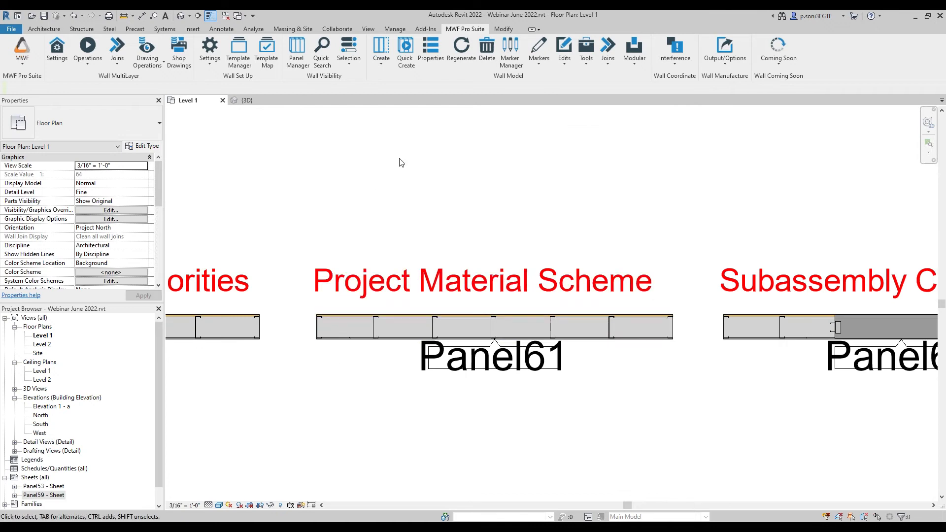
scroll(400, 161, down, 2)
scroll(415, 173, down, 3)
middle_drag(418, 174, 473, 207)
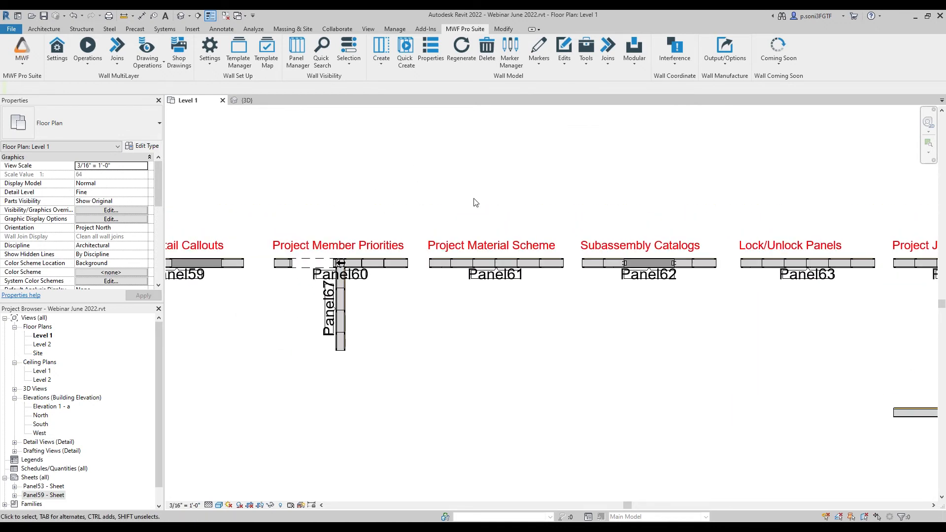
scroll(510, 196, down, 2)
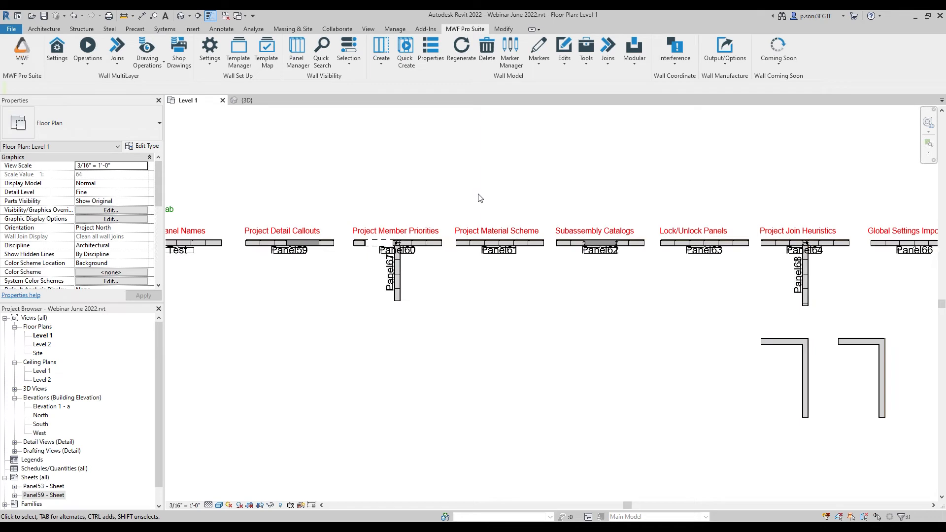
scroll(507, 221, up, 3)
middle_drag(484, 346, 446, 377)
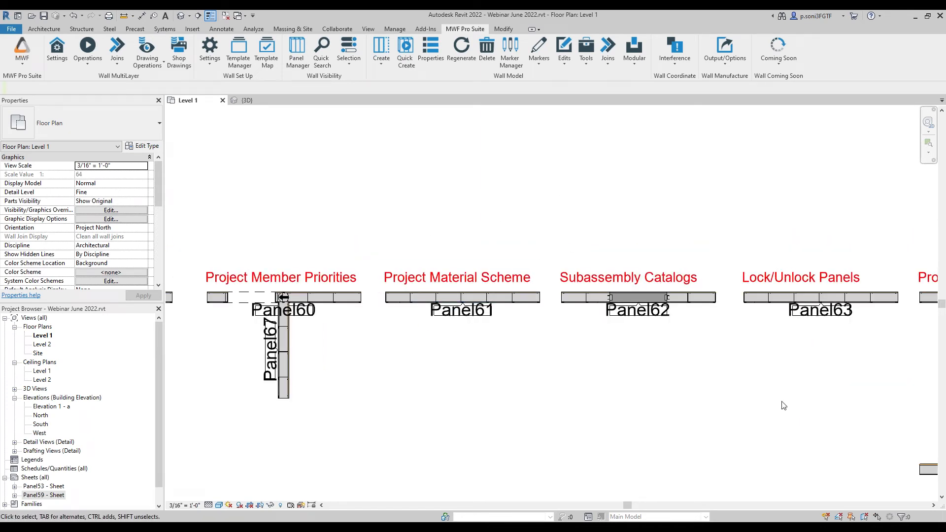
click(209, 49)
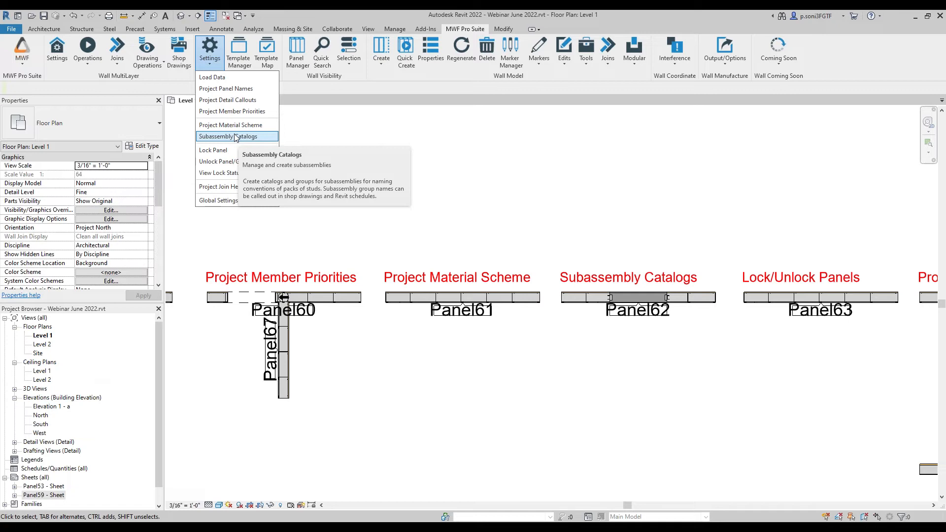
click(235, 137)
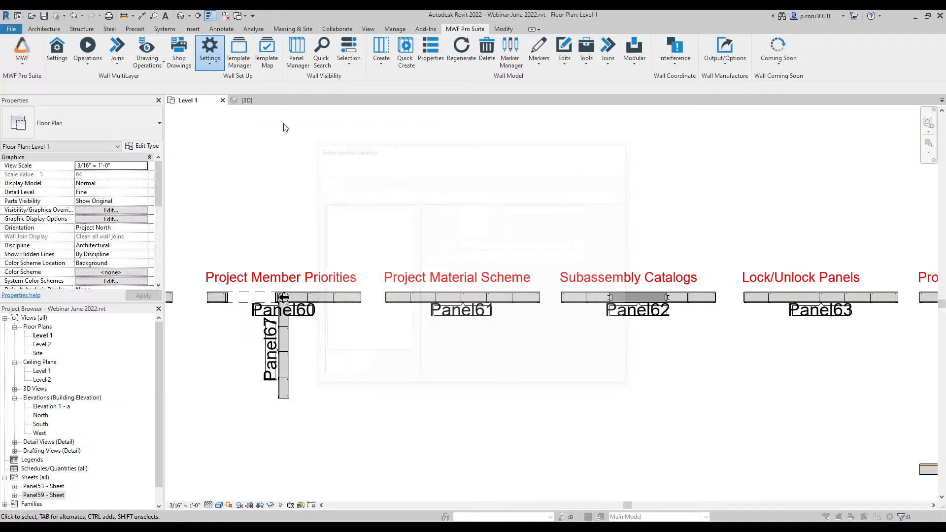
drag(448, 157, 536, 155)
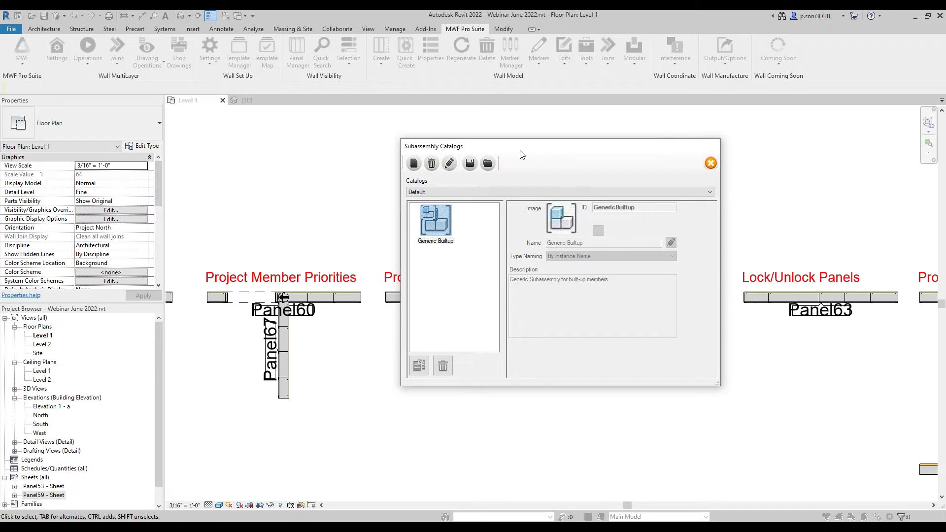
click(450, 193)
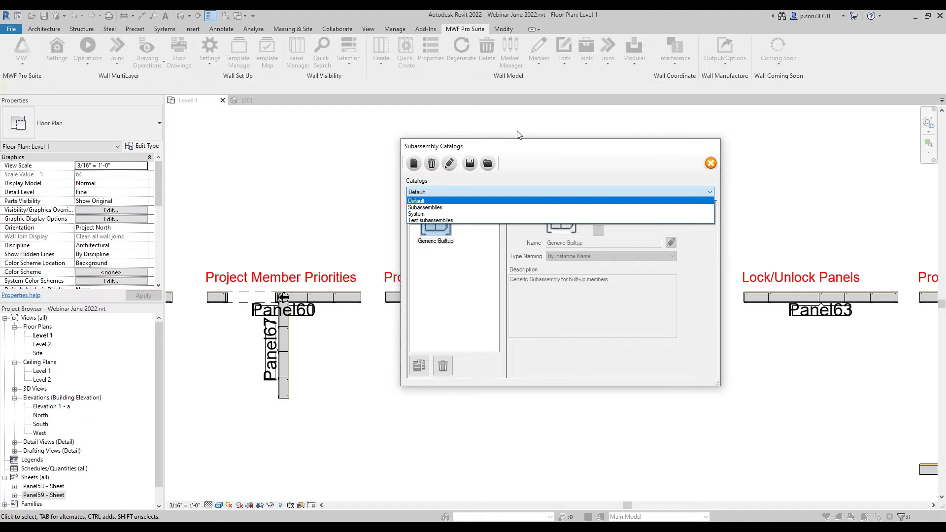
click(533, 168)
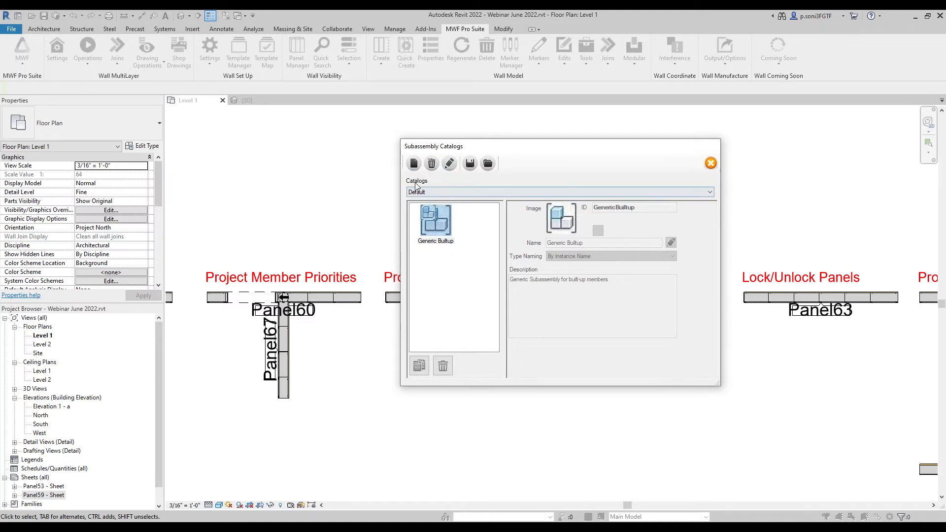
Create a new subassembly catalog with the ID SSS 1
click(413, 163)
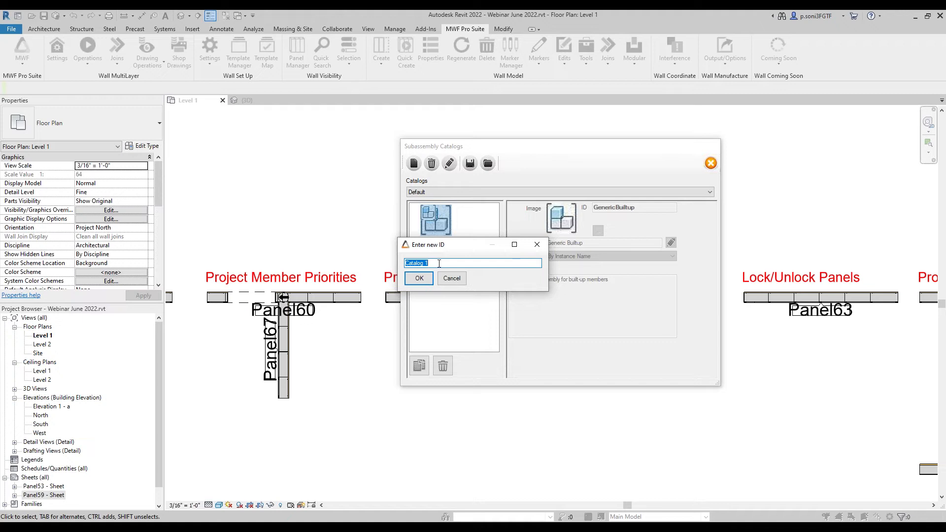
text(SSS)
click(415, 278)
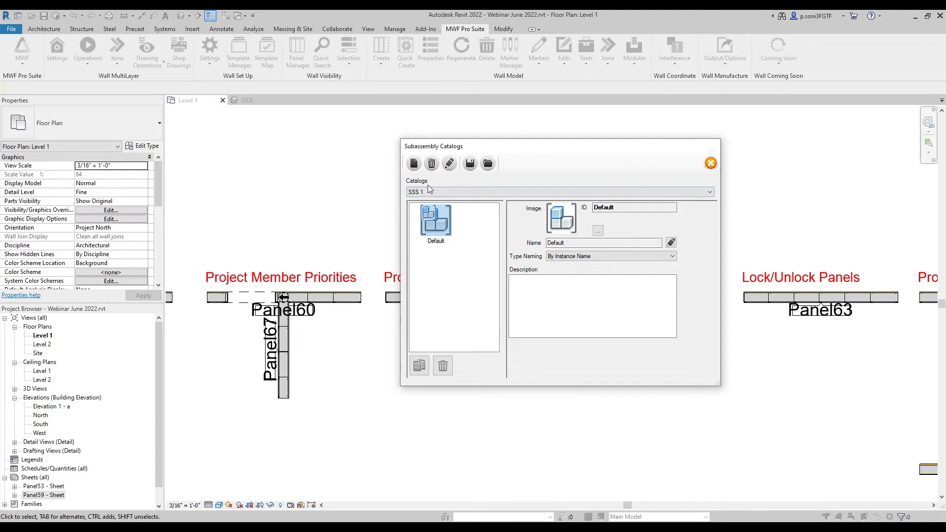
Duplicate the Default subassembly in the SSS 1 catalog and name the copy SSS 11
click(420, 366)
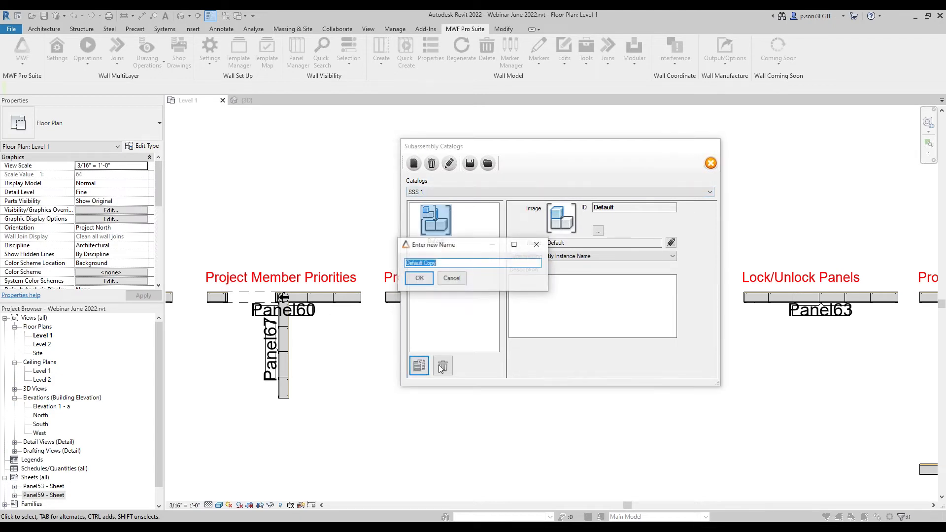
text(SS)
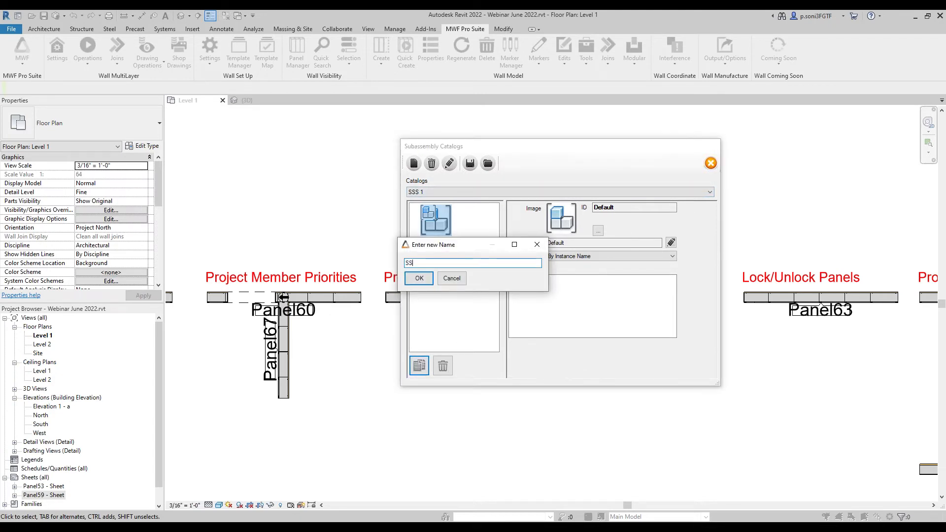
text(S 11)
click(418, 278)
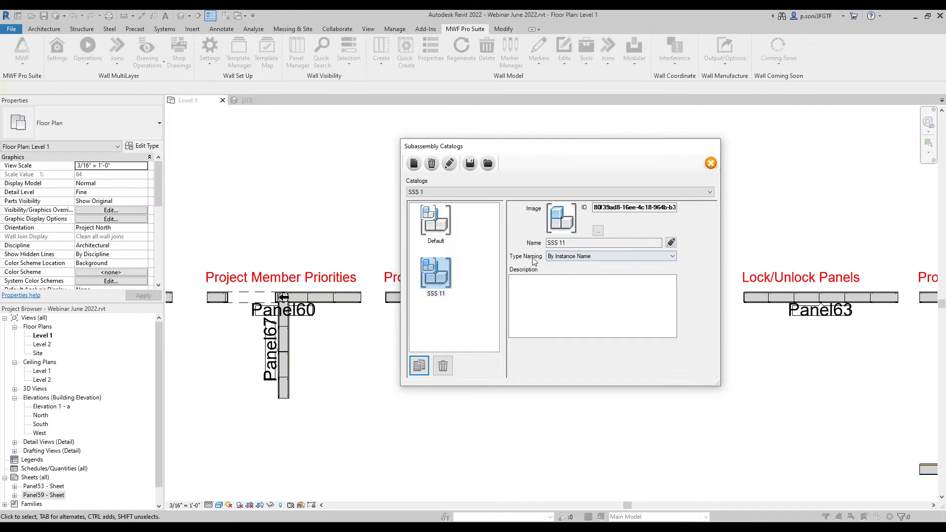
Keep the SSS 11 type naming at By Instance Name, then close Subassembly Catalogs and save the SSS 1 catalog
click(579, 257)
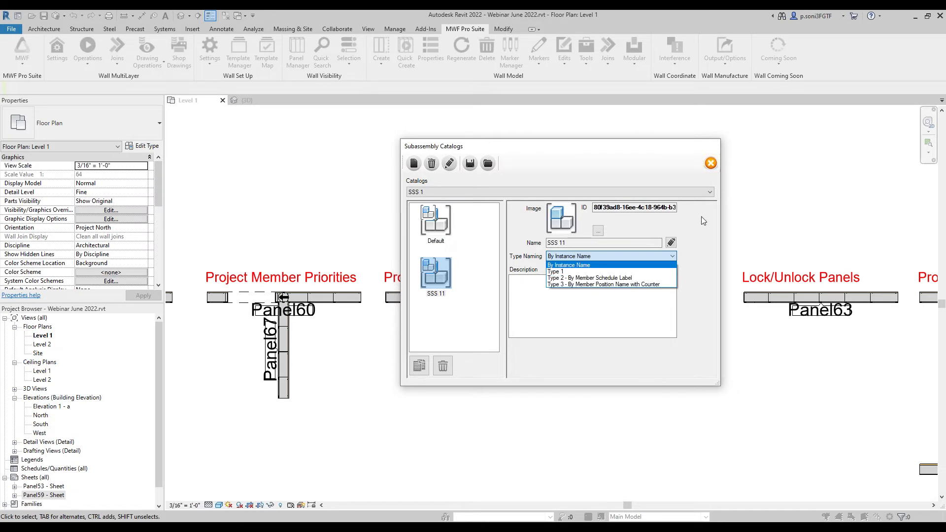
click(571, 265)
click(549, 286)
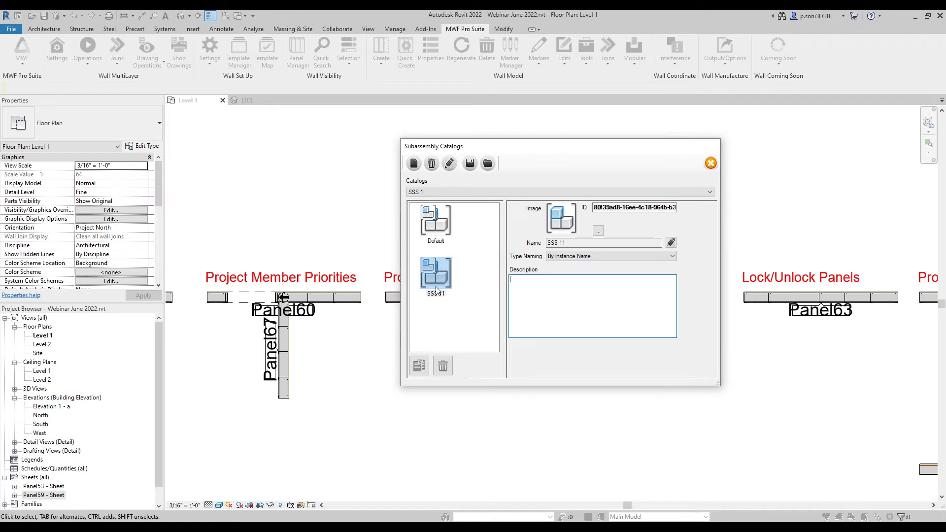
click(709, 163)
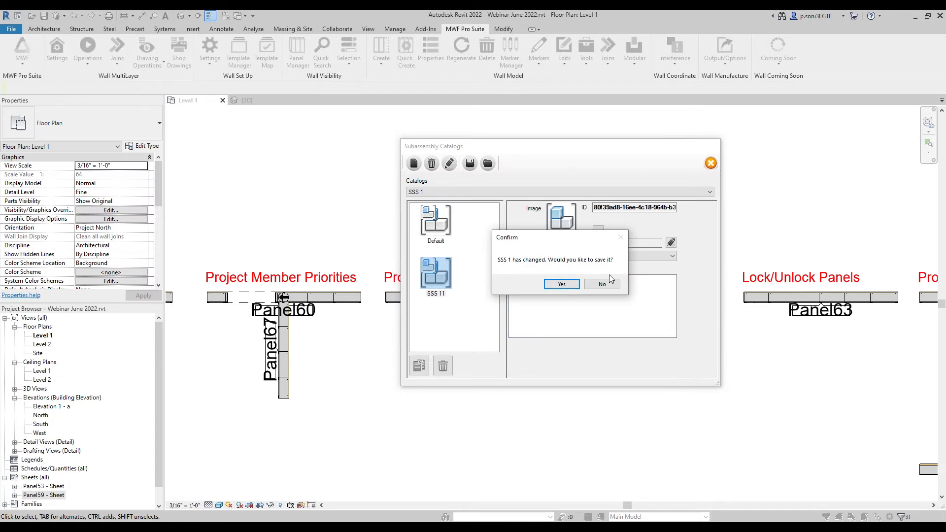
click(561, 284)
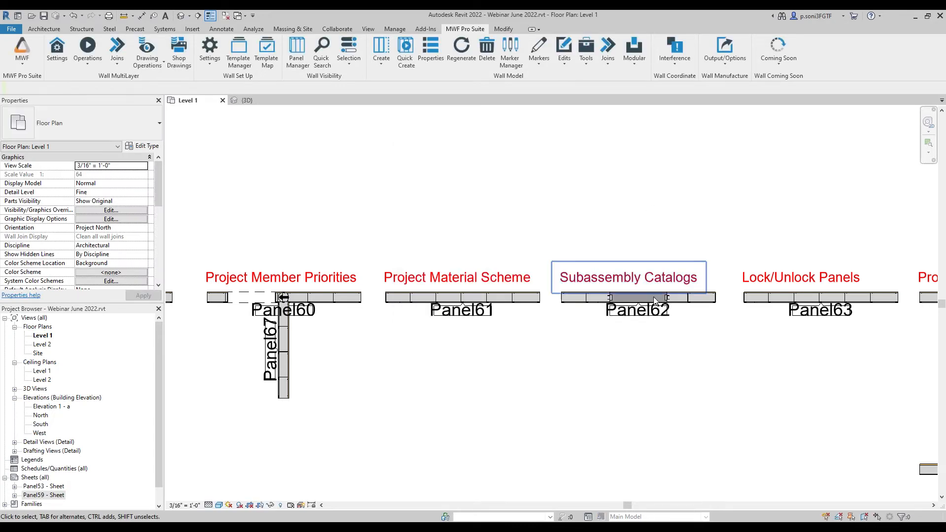
Open the settings of the Multiple built-up member system opening marker in the Marker Manager
scroll(650, 357, up, 3)
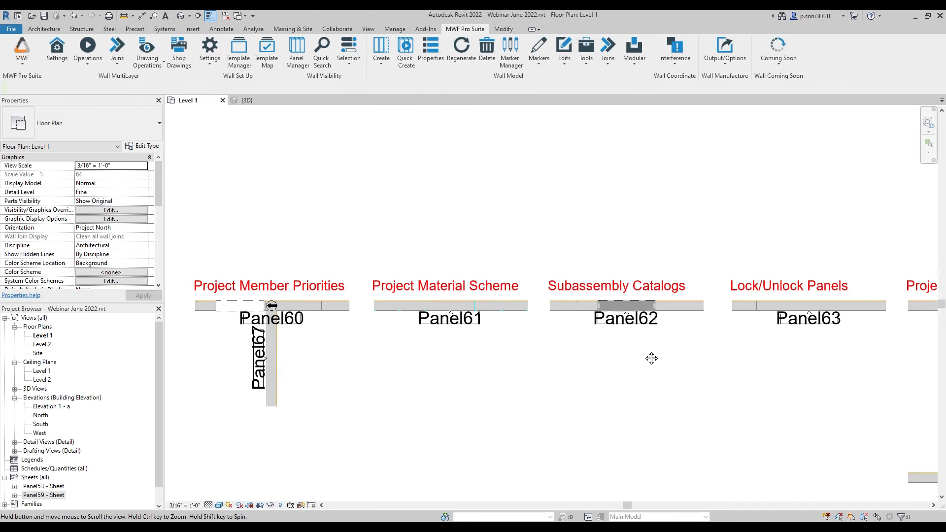
click(515, 61)
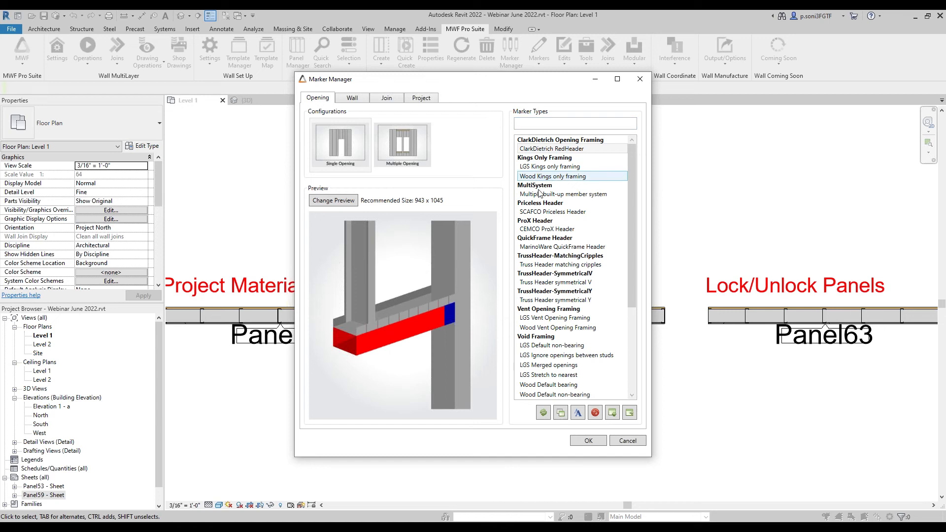
click(560, 195)
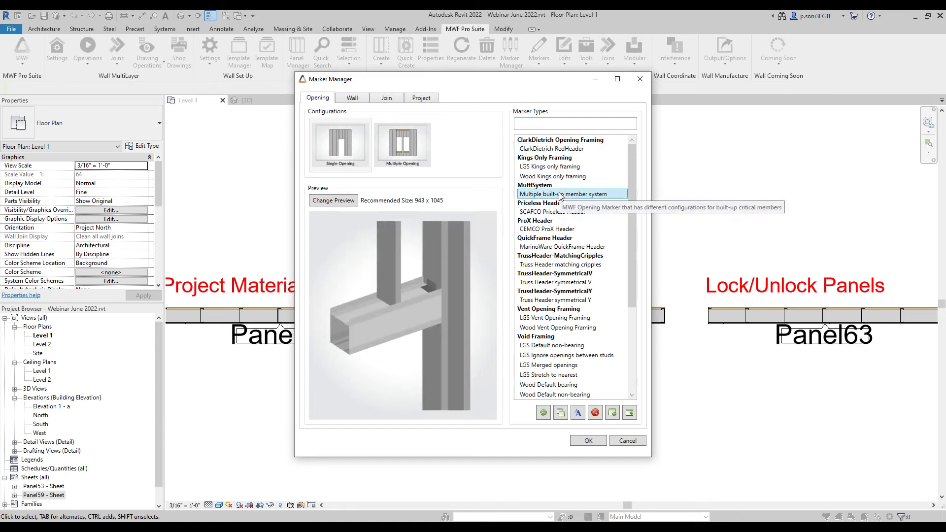
double_click(560, 194)
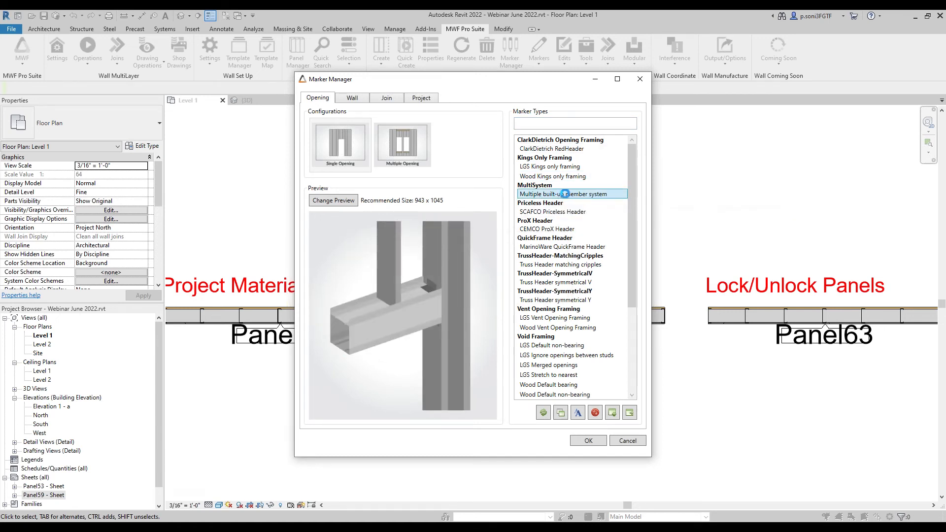
Review the Box Header configurations for the top of the opening and select Option 1
drag(214, 72, 524, 54)
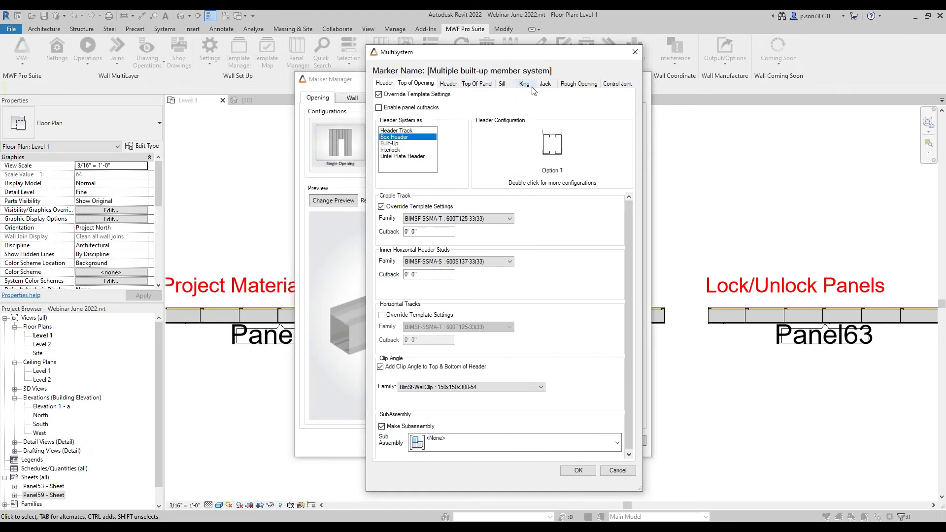
drag(471, 58, 514, 60)
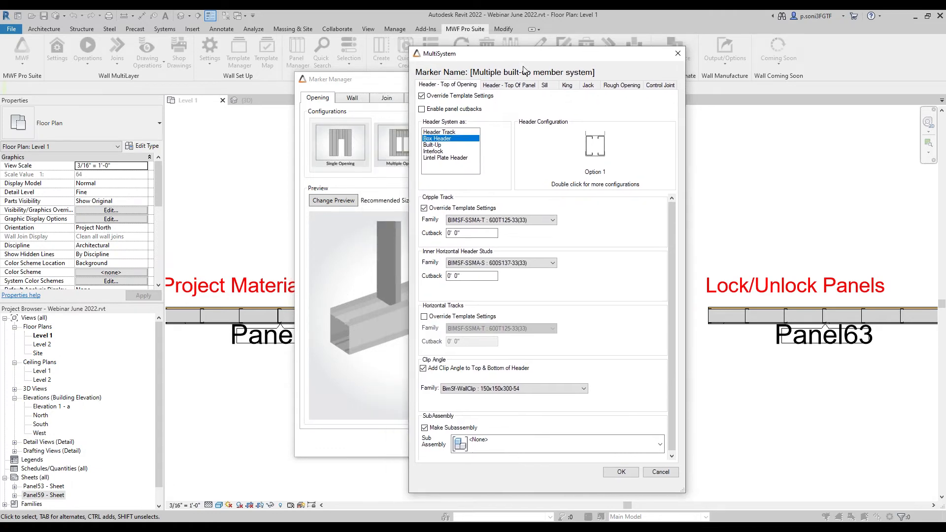
double_click(591, 146)
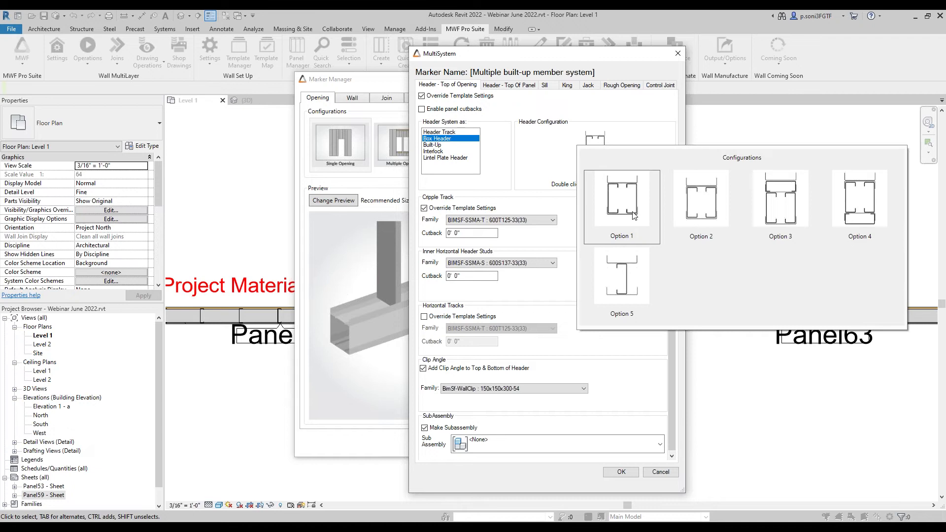
click(641, 205)
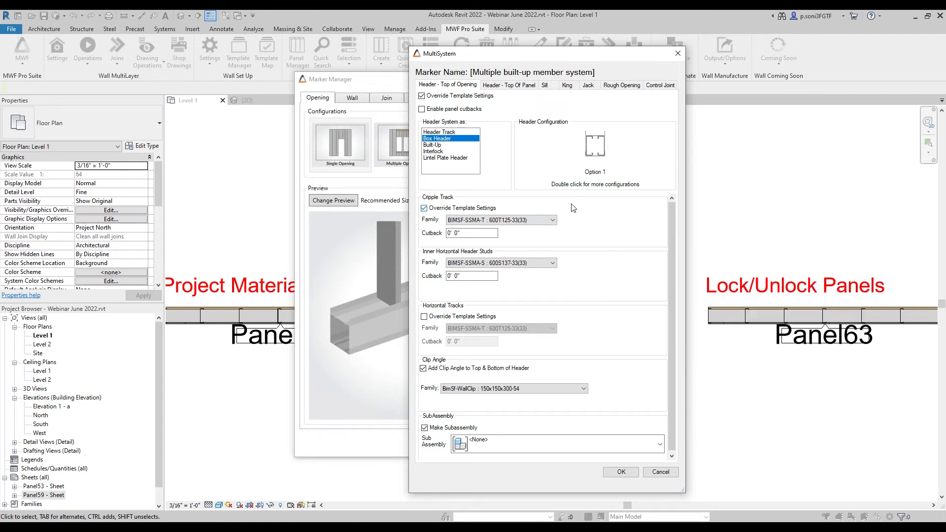
Keep Make Subassembly enabled for the top-of-opening box header and assign the SSS 1 : SSS 11 subassembly to it
drag(541, 53, 553, 22)
click(436, 395)
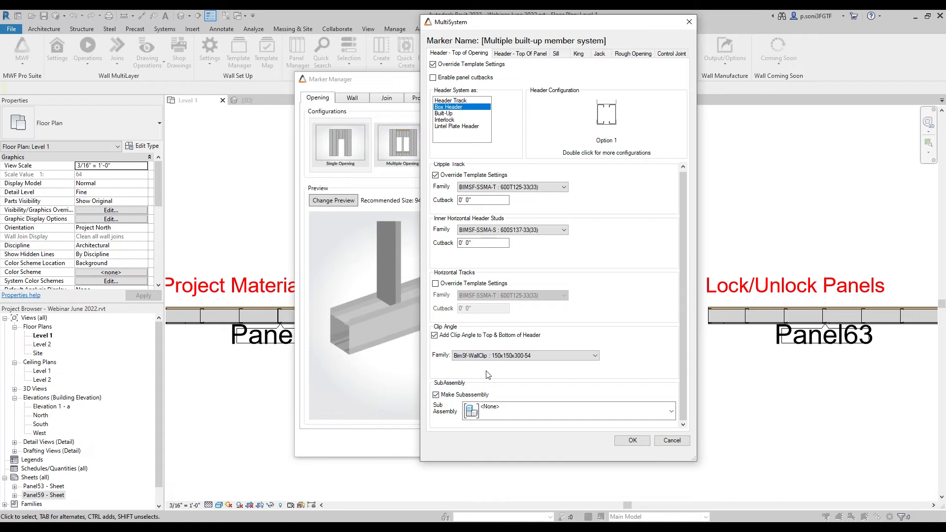
click(436, 395)
click(540, 413)
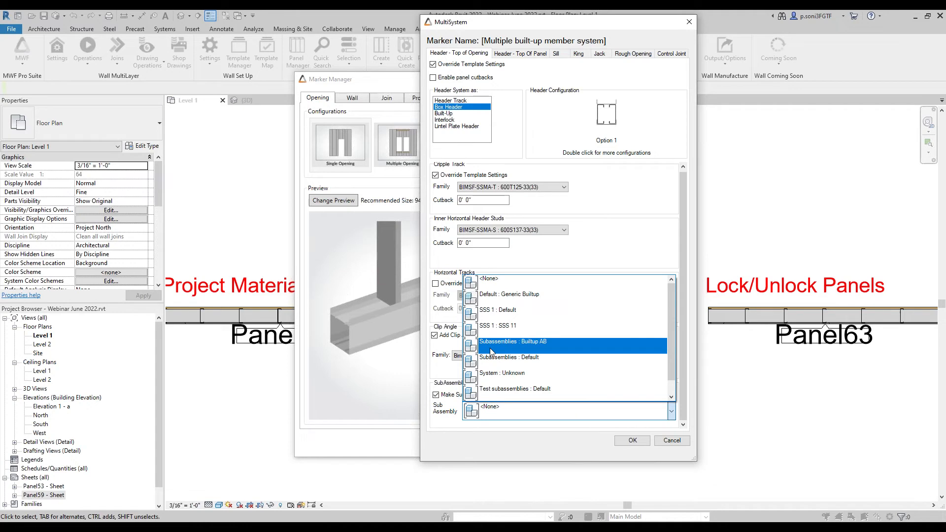
scroll(563, 376, down, 1)
scroll(567, 380, up, 1)
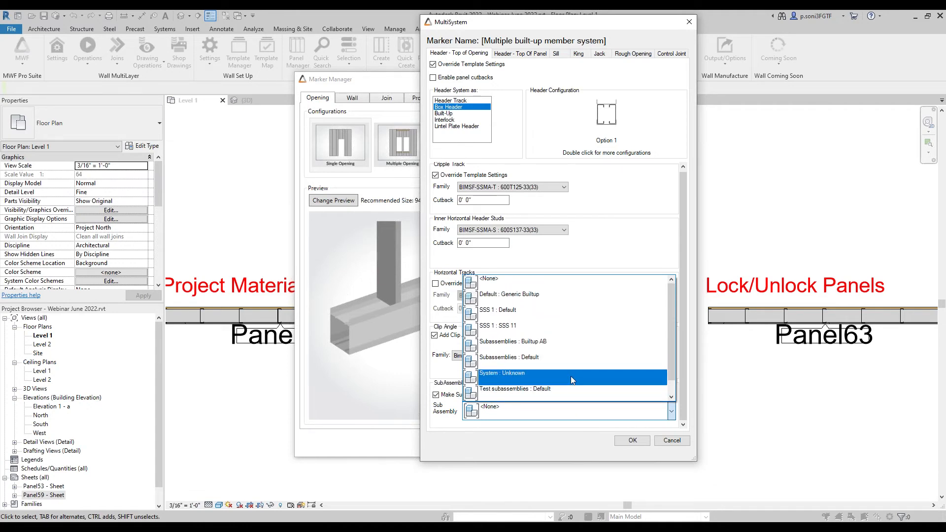
click(498, 331)
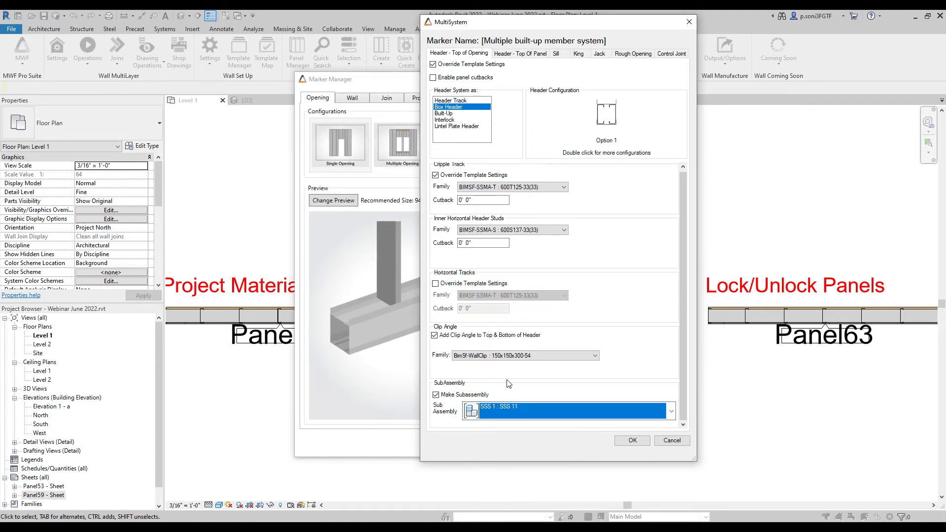
Save the Multiple built-up member system marker settings, update its existing instances, and close the Marker Manager
click(625, 442)
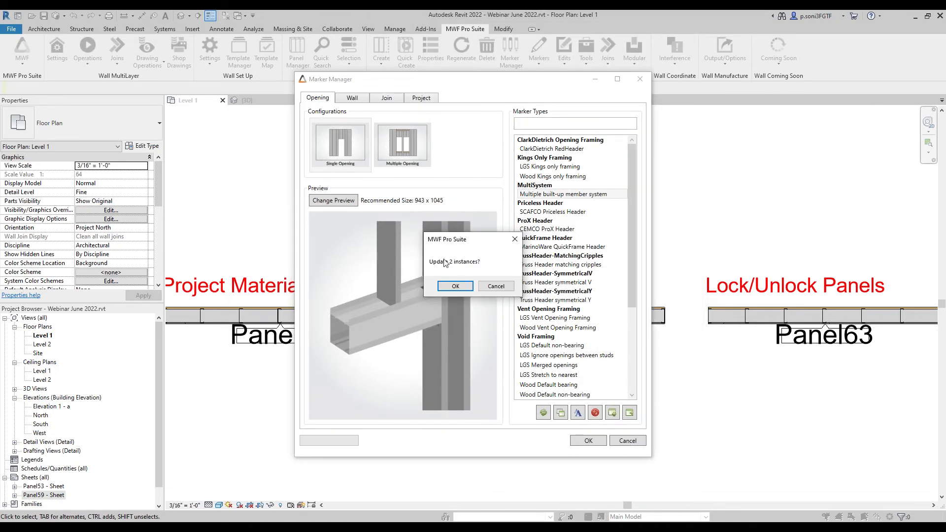
click(456, 286)
click(584, 440)
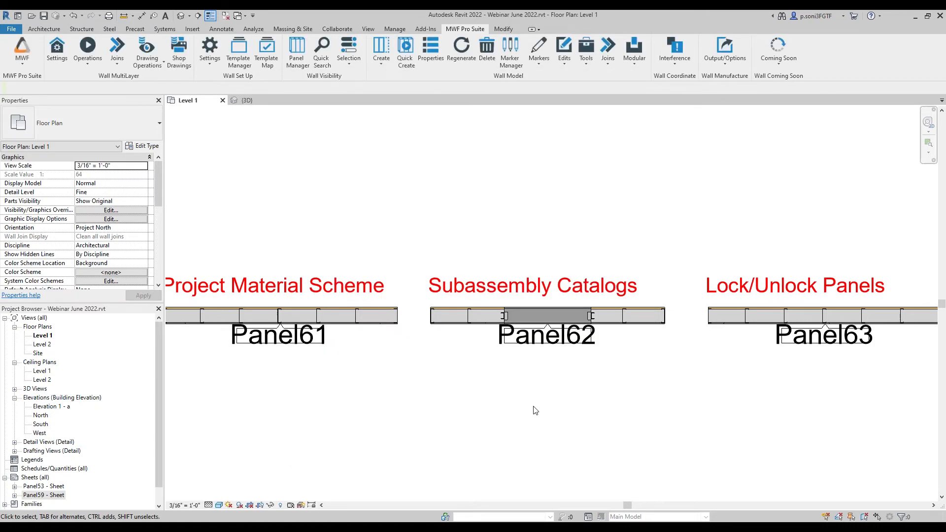
Isolate Panel62 in the 3D view with a selection box around its framing
drag(635, 439, 513, 255)
key(b)
key(x)
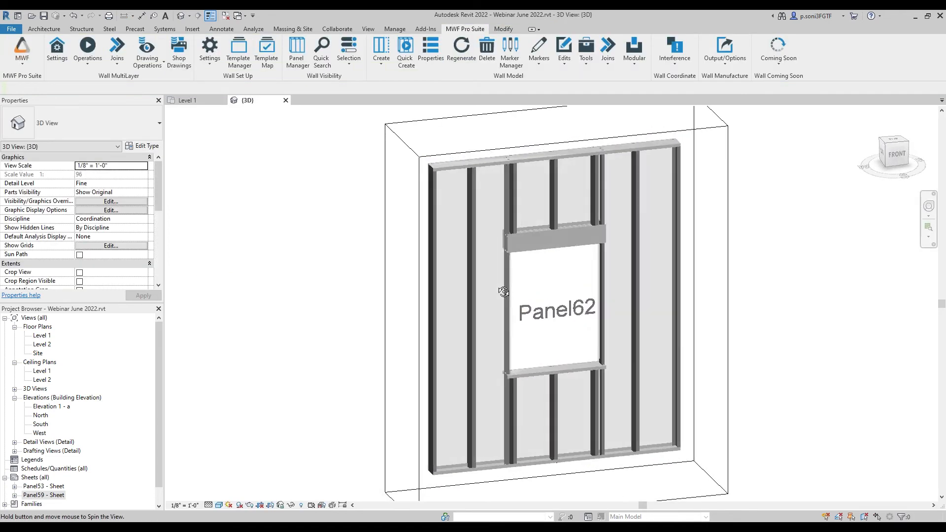
Remove all entries from the Type Name Material Scheme in Project Material Scheme and save it
click(208, 66)
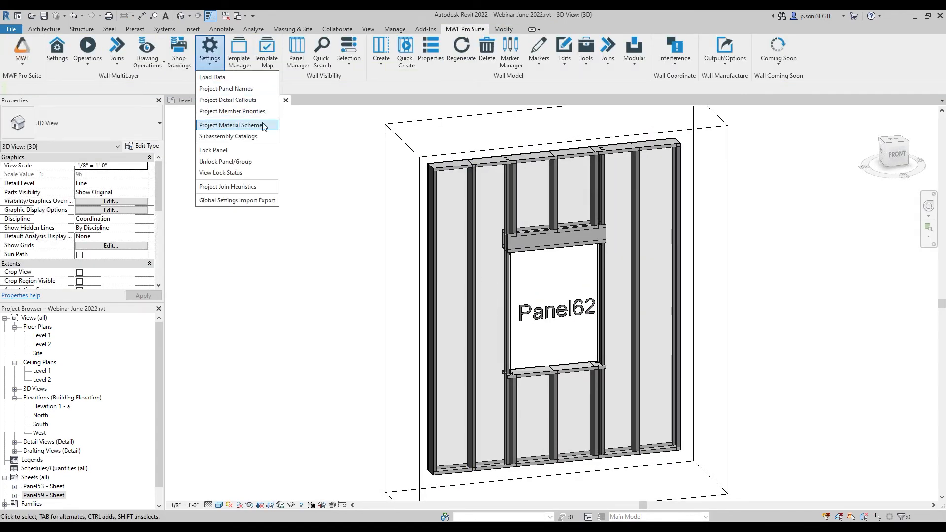
click(253, 130)
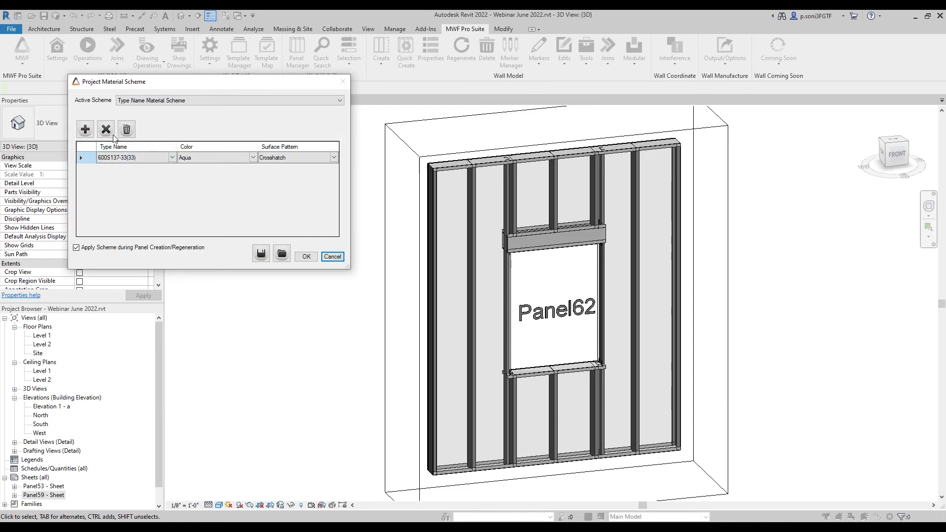
click(126, 129)
click(209, 194)
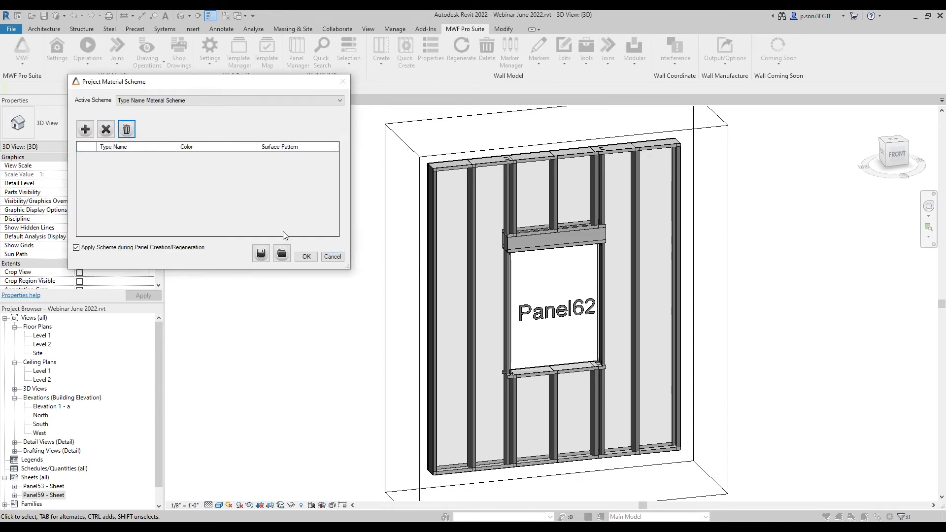
click(302, 256)
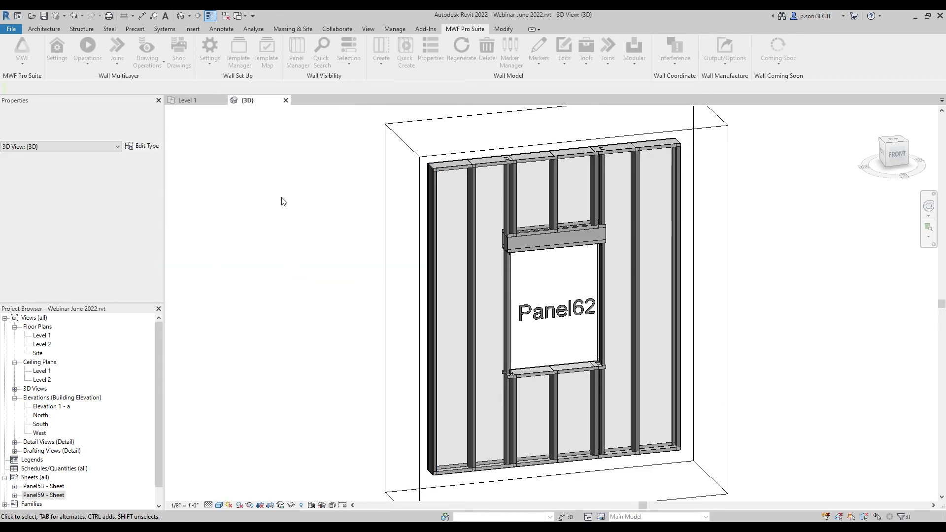
Open the marker data of Panel62's window opening and accept Multiple built-up member system as its framing type
scroll(280, 201, down, 2)
shift+middle_drag(501, 213, 480, 234)
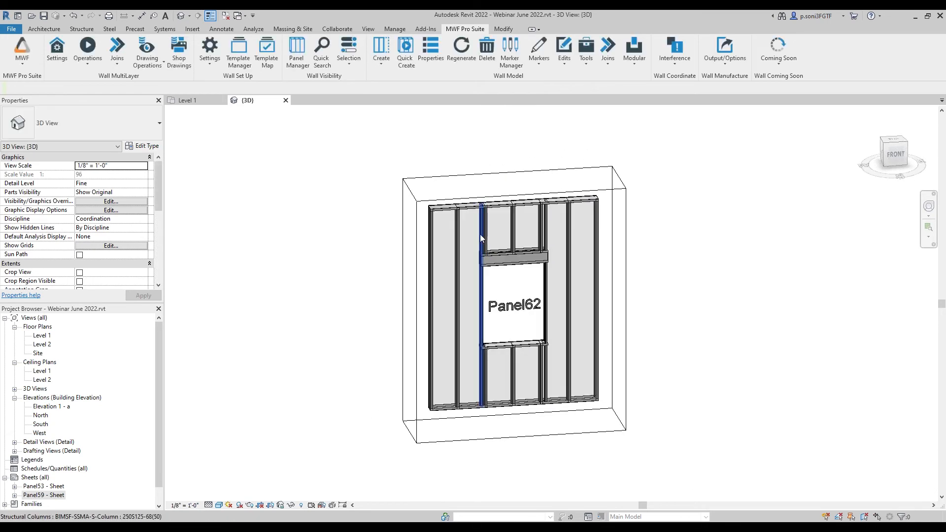
click(490, 282)
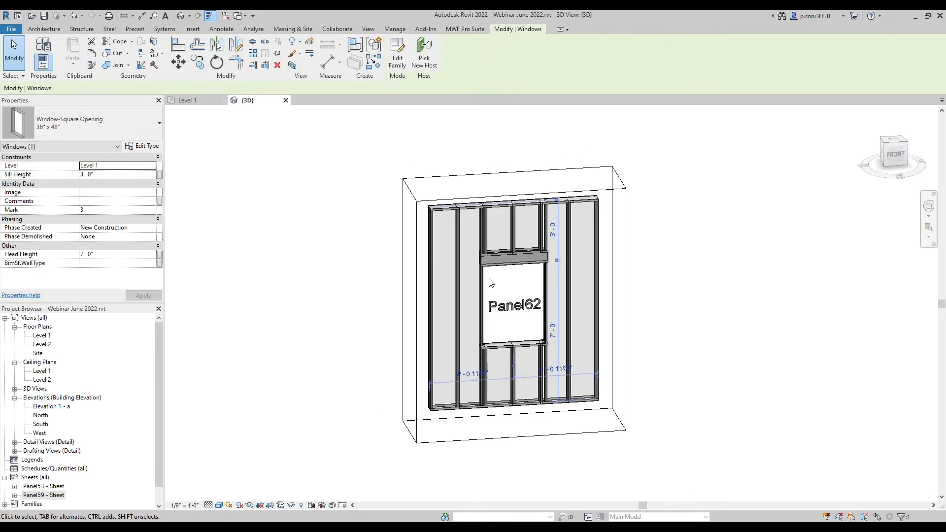
click(474, 29)
click(542, 65)
click(544, 76)
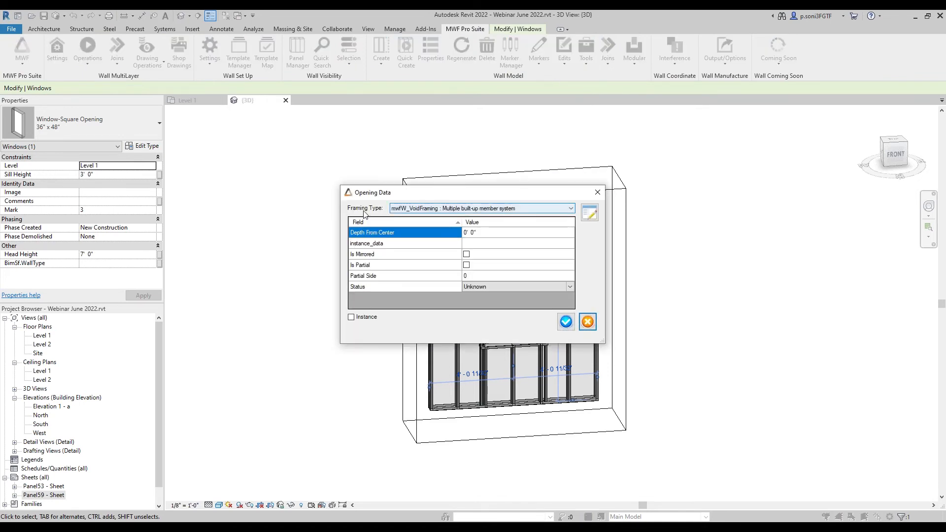
click(565, 322)
click(668, 266)
Regenerate Panel62 from one of its studs
shift+middle_drag(687, 238, 616, 195)
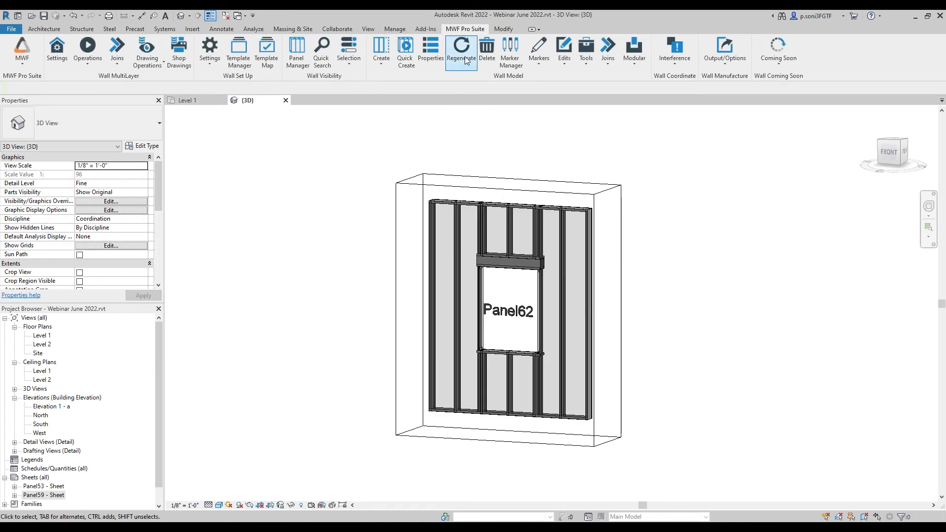
click(461, 217)
click(471, 30)
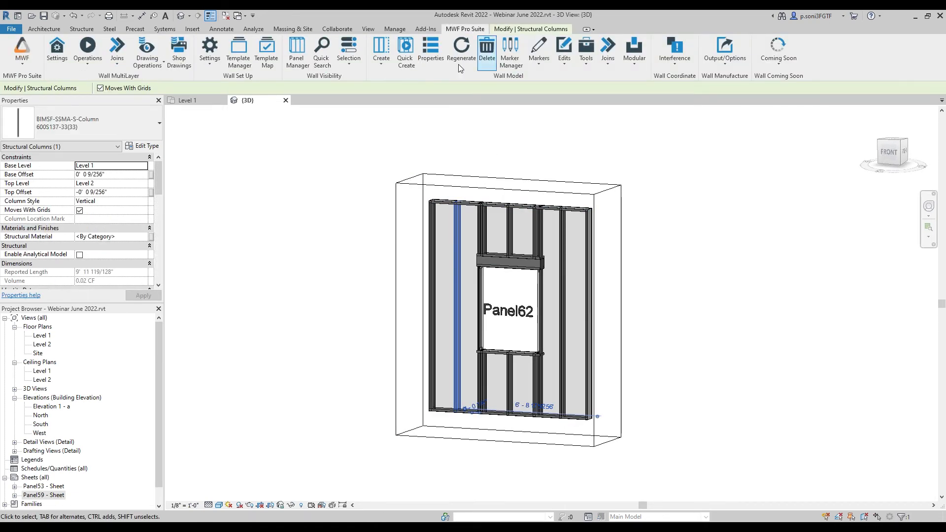
click(450, 67)
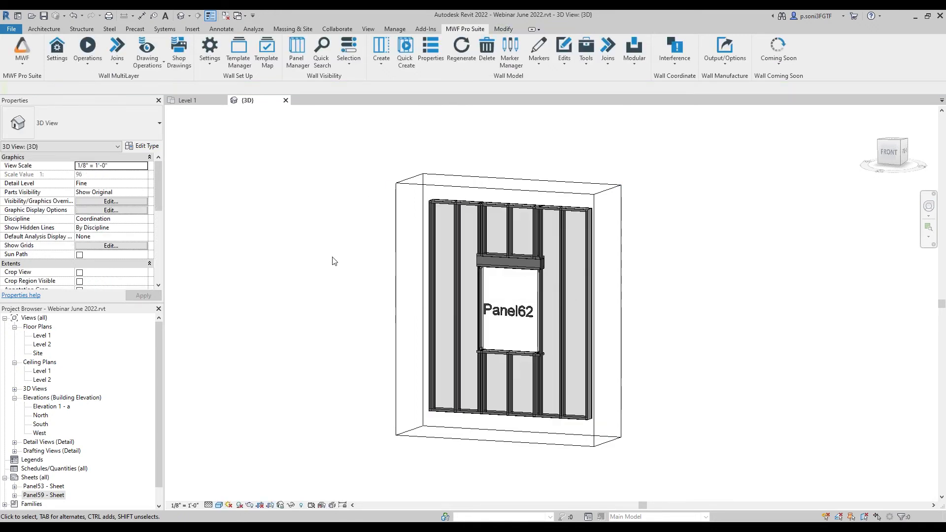
Select the cripple stud above Panel62's header and view the panel's subassemblies in Manage Subassembly
shift+middle_drag(488, 289, 488, 325)
scroll(495, 246, up, 1)
scroll(495, 248, up, 2)
click(512, 244)
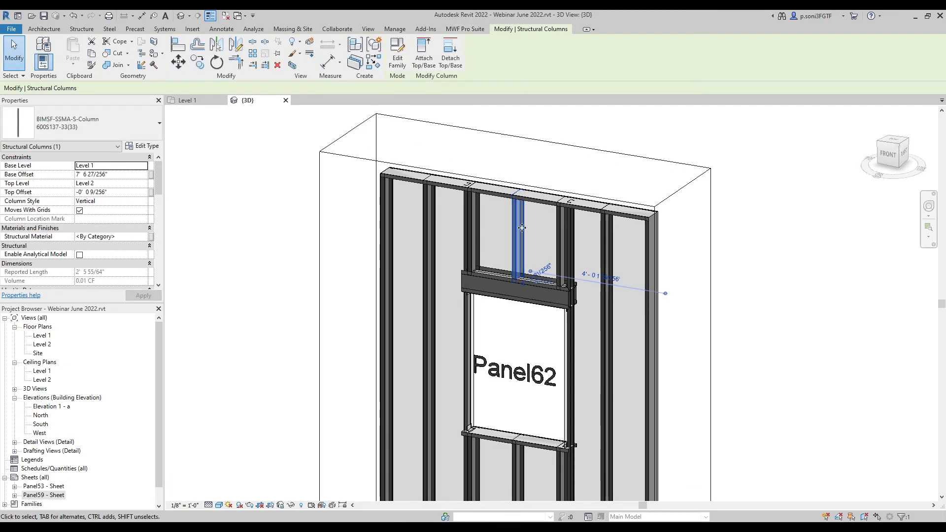
click(472, 29)
click(735, 66)
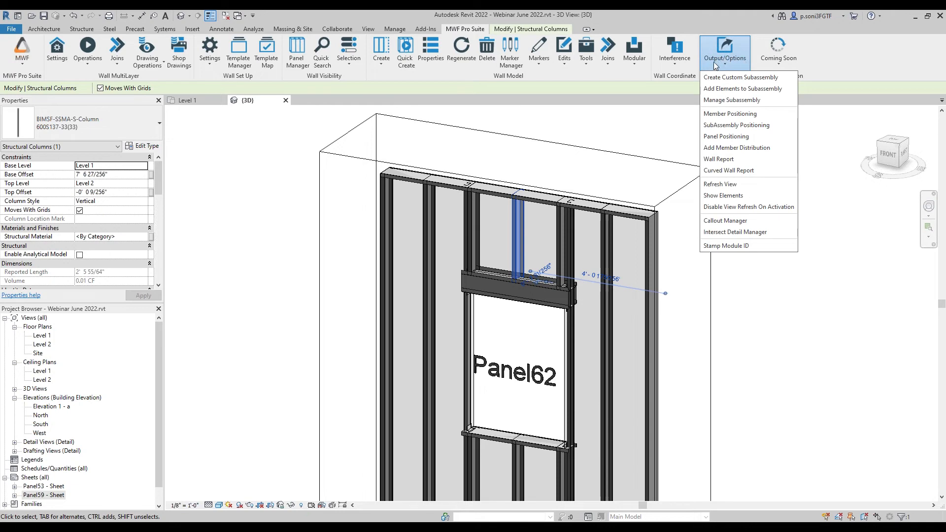
click(680, 100)
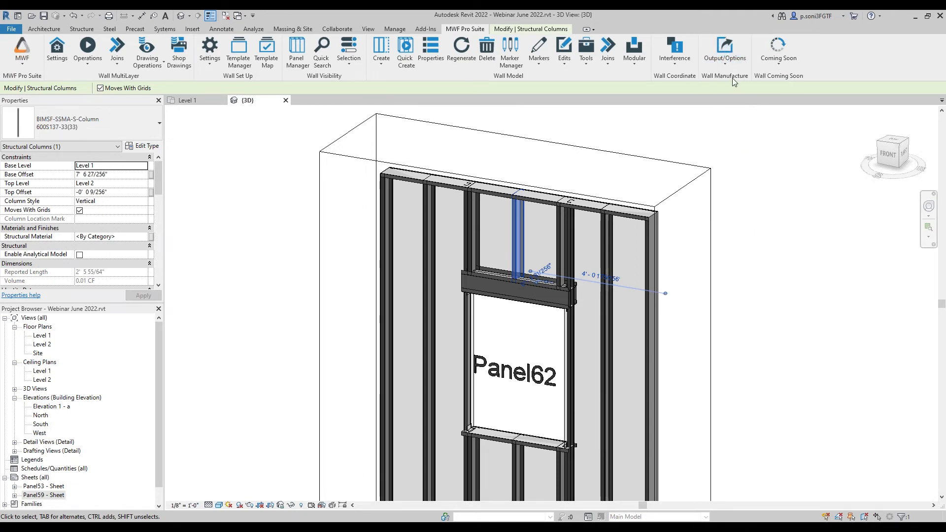
click(721, 66)
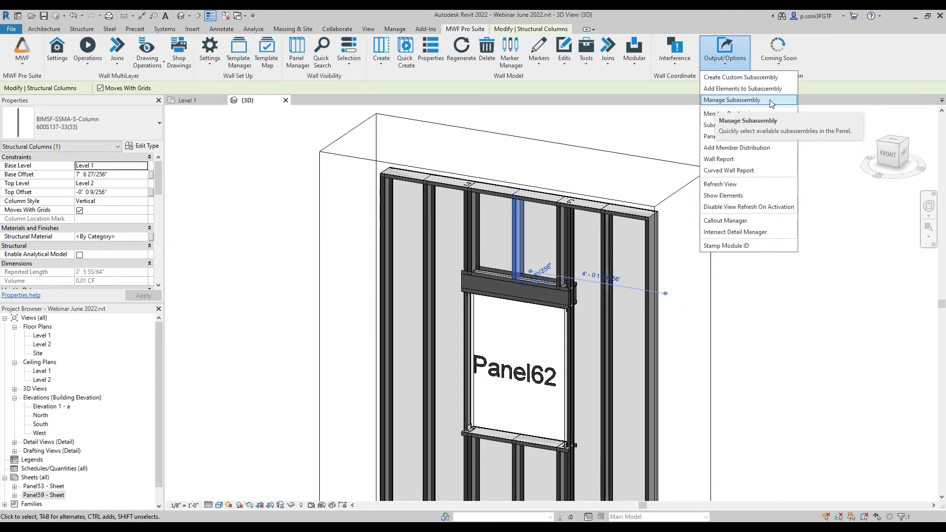
click(712, 100)
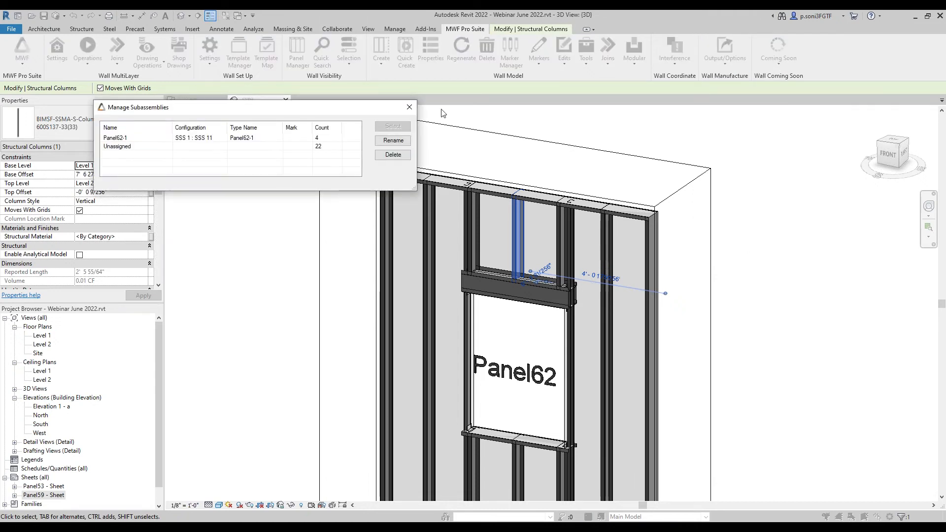
click(409, 107)
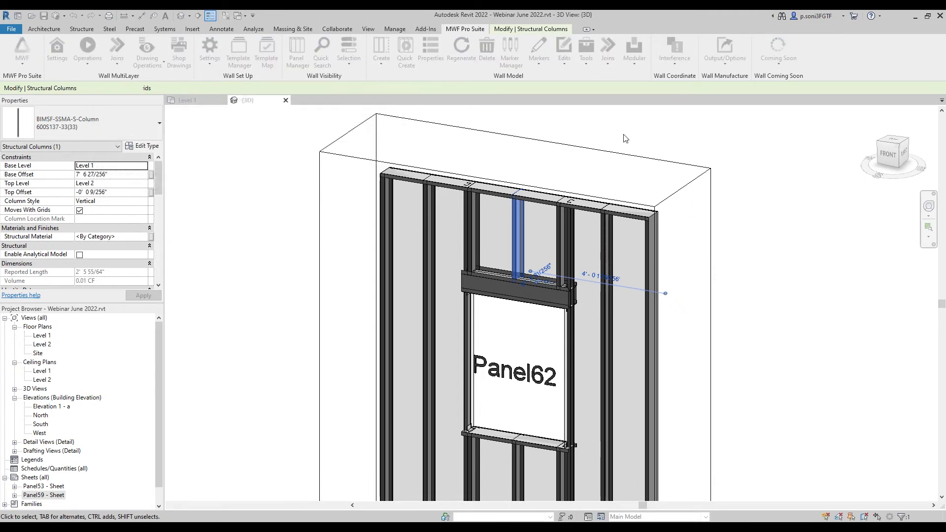
Reopen Manage Subassembly for Panel62, examine the Panel62-1 entry's configuration, type name and count, and close the list
click(518, 231)
click(465, 28)
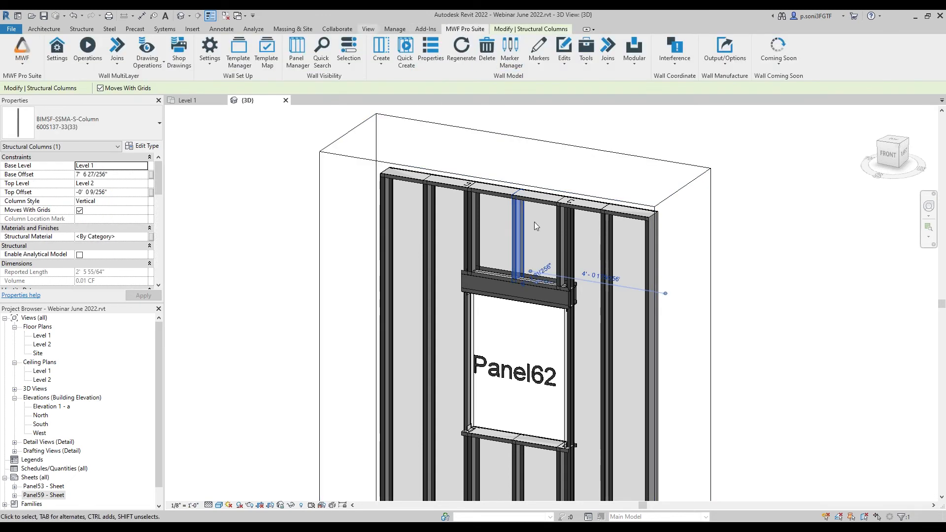
click(711, 67)
click(718, 97)
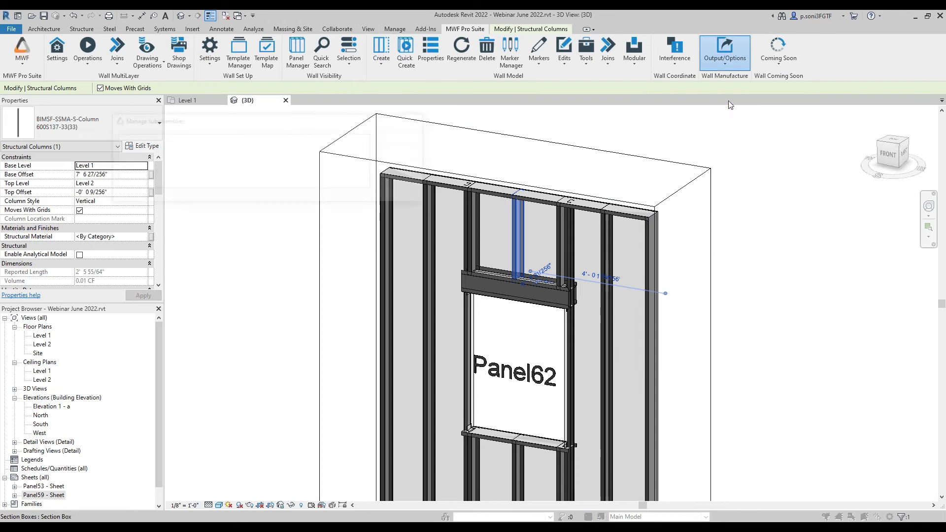
drag(309, 126, 357, 117)
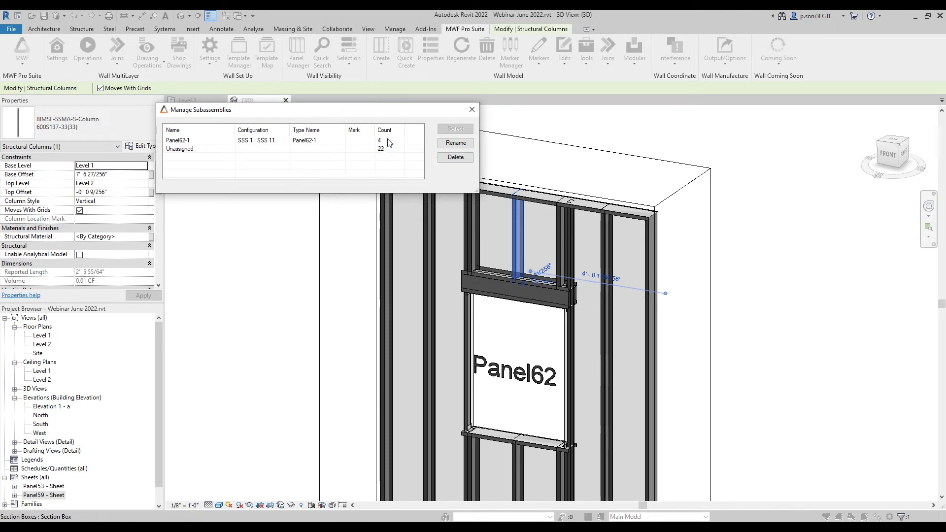
click(346, 142)
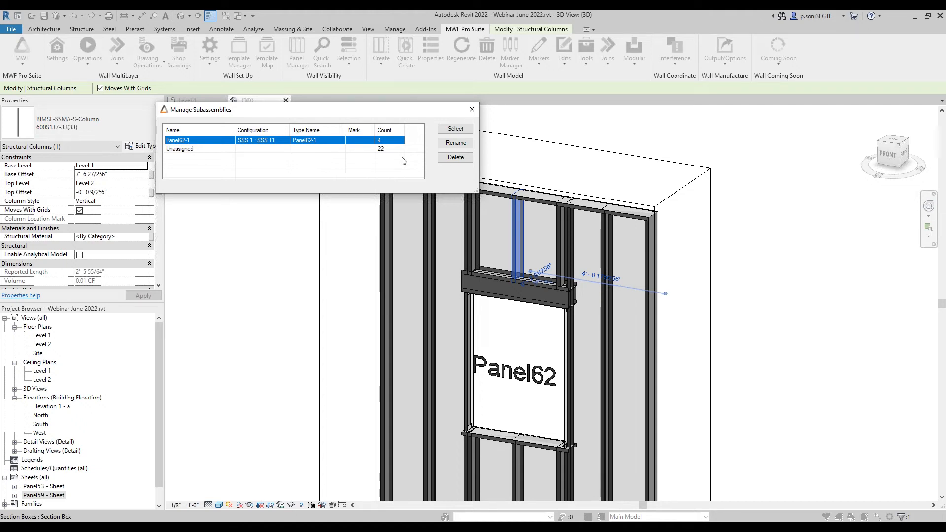
drag(333, 116, 528, 185)
click(668, 178)
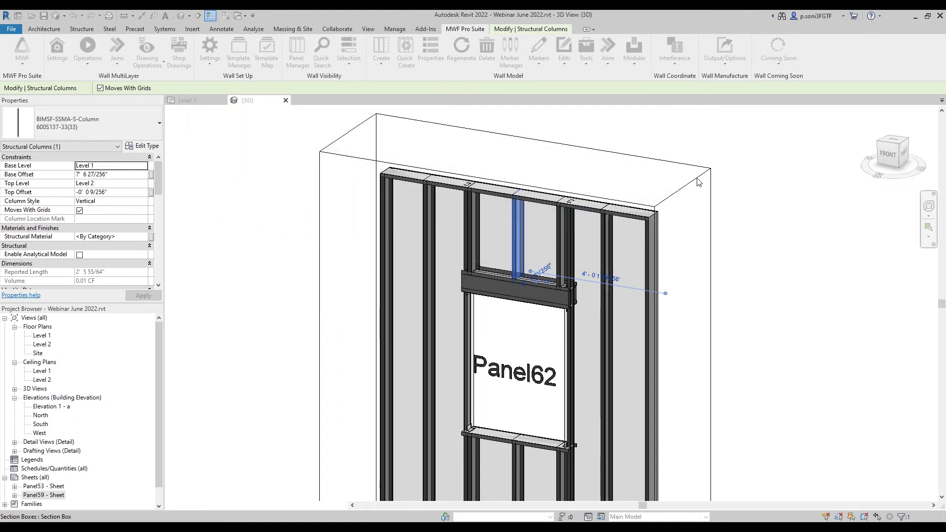
click(609, 152)
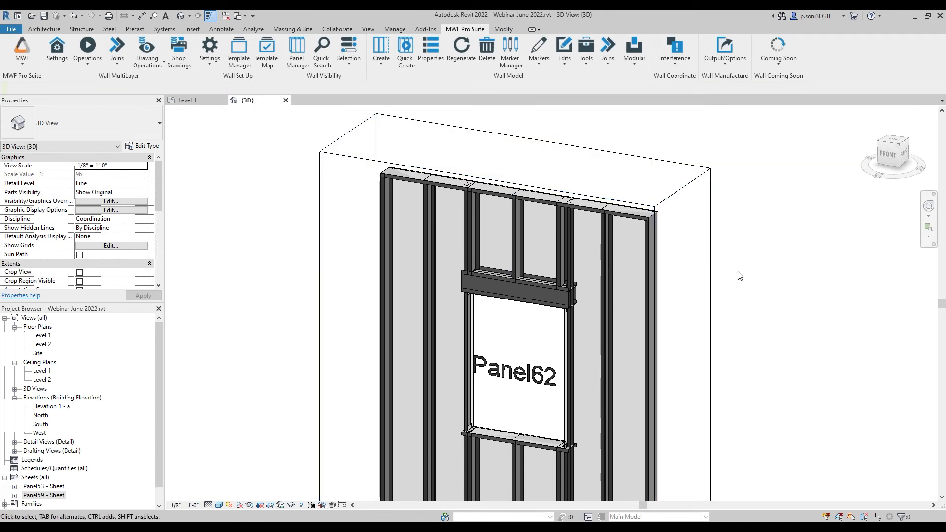
Close the 3D view and return to the Level 1 floor plan at Panel63 under Lock/Unlock Panels
scroll(660, 268, down, 2)
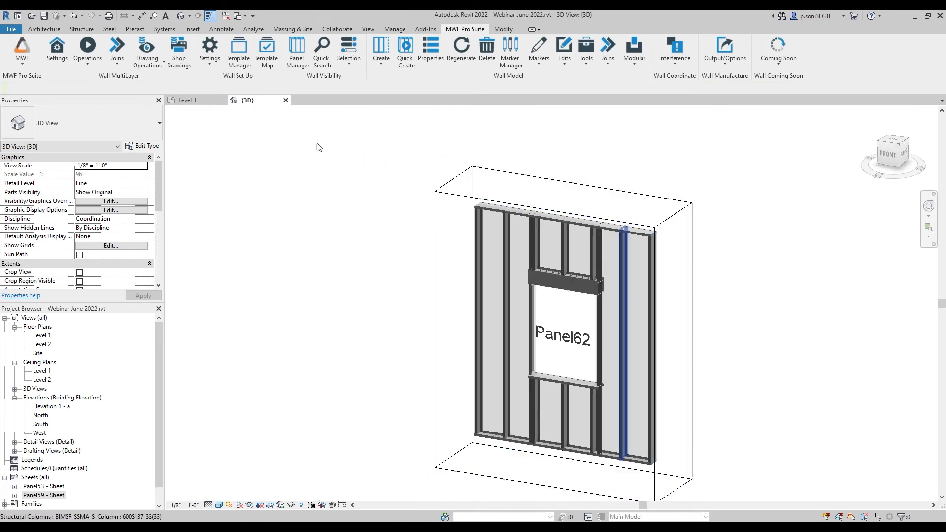
click(210, 51)
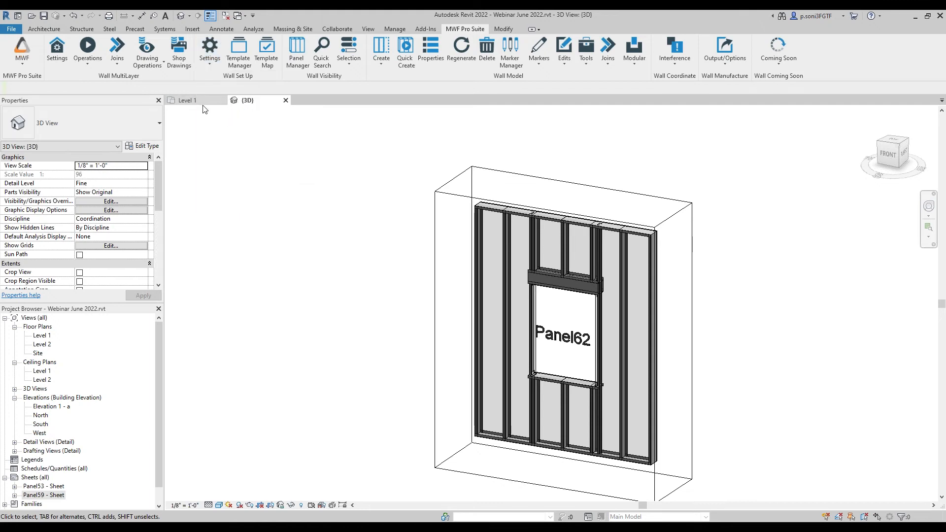
click(197, 101)
click(285, 100)
scroll(397, 203, down, 3)
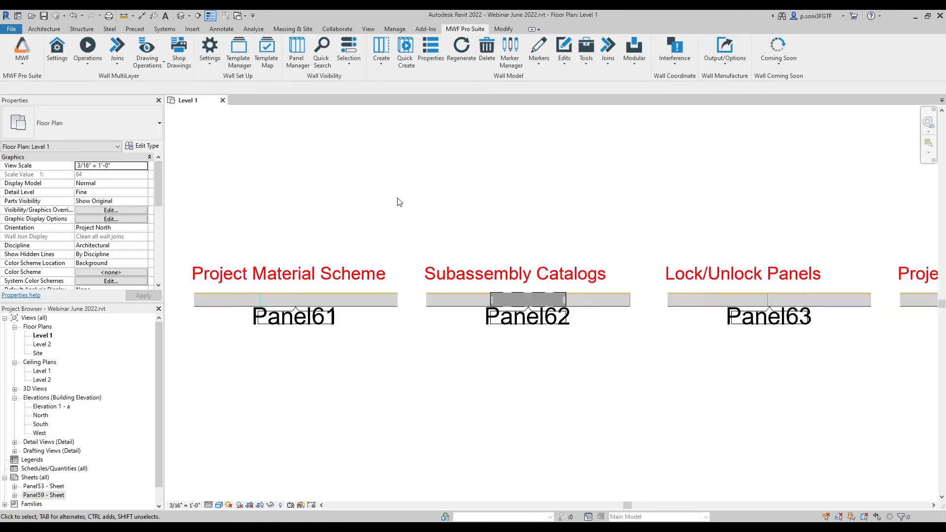
middle_drag(564, 327, 396, 351)
scroll(433, 313, up, 2)
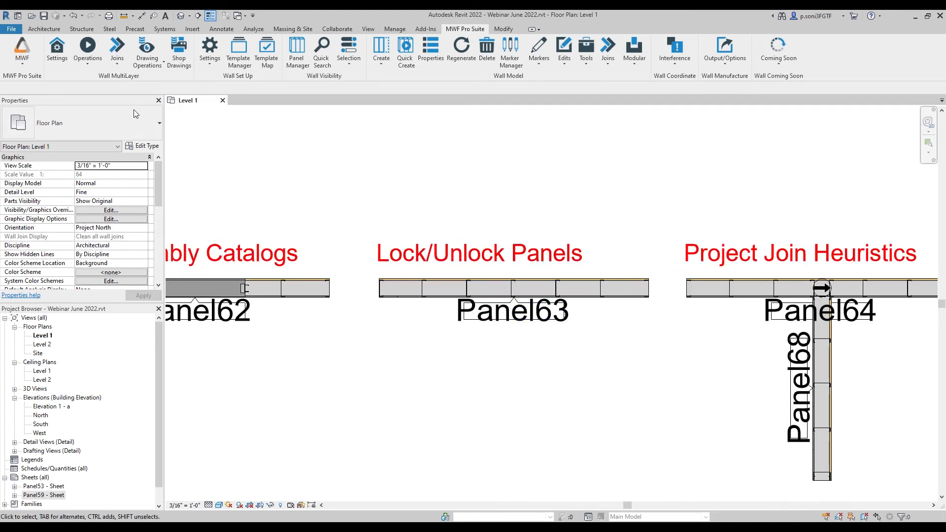
click(208, 65)
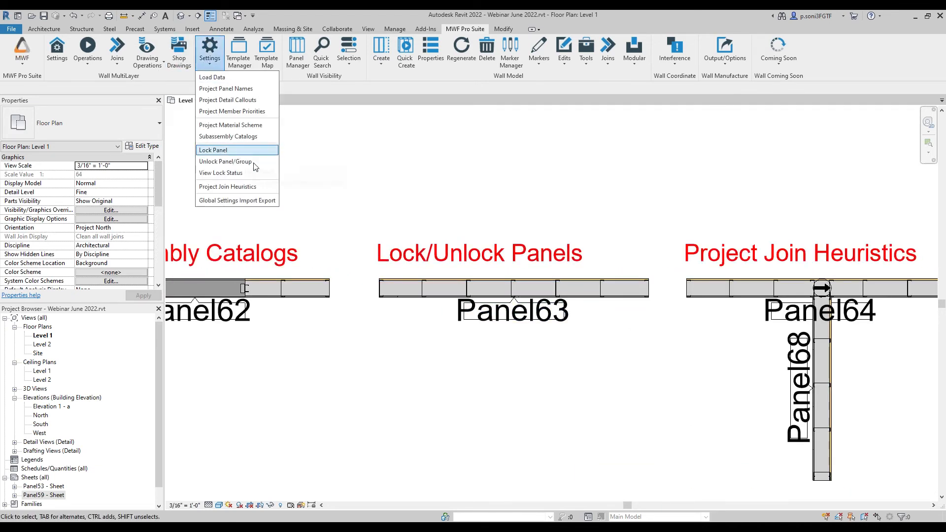
click(357, 173)
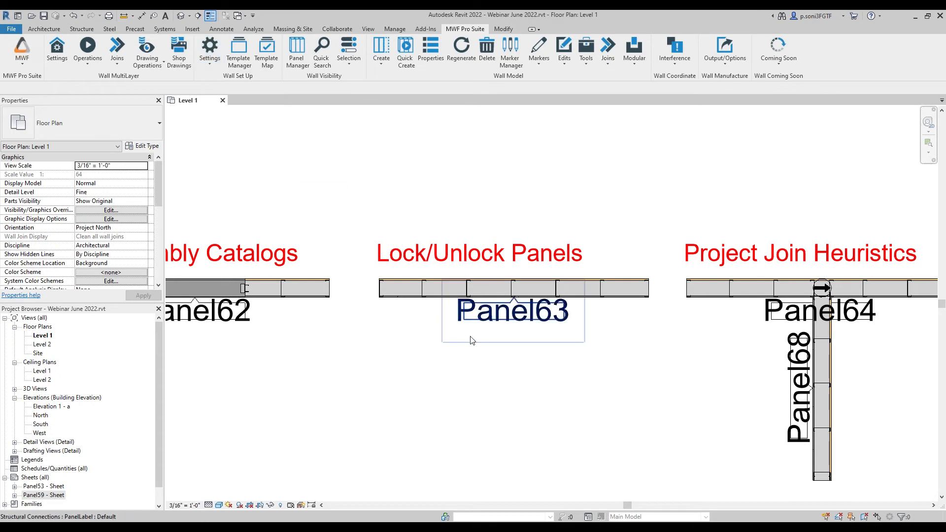
scroll(446, 301, up, 3)
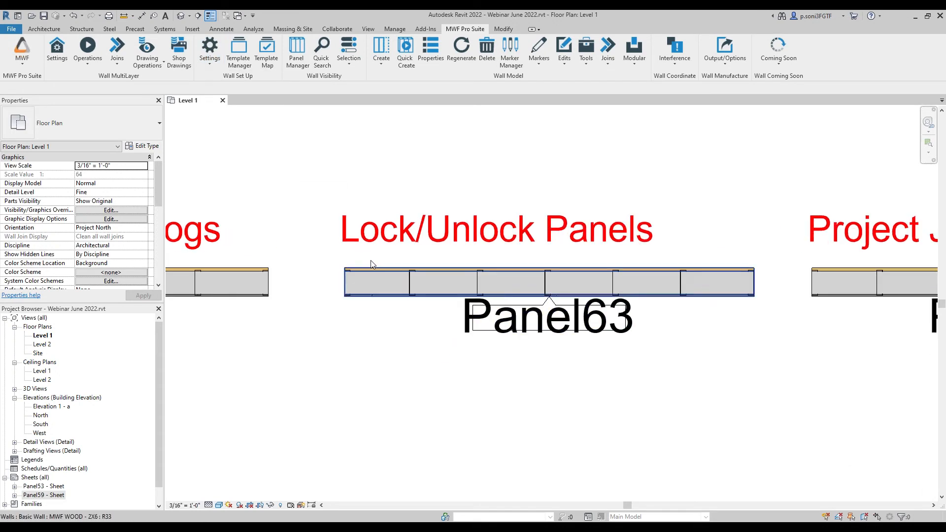
click(210, 60)
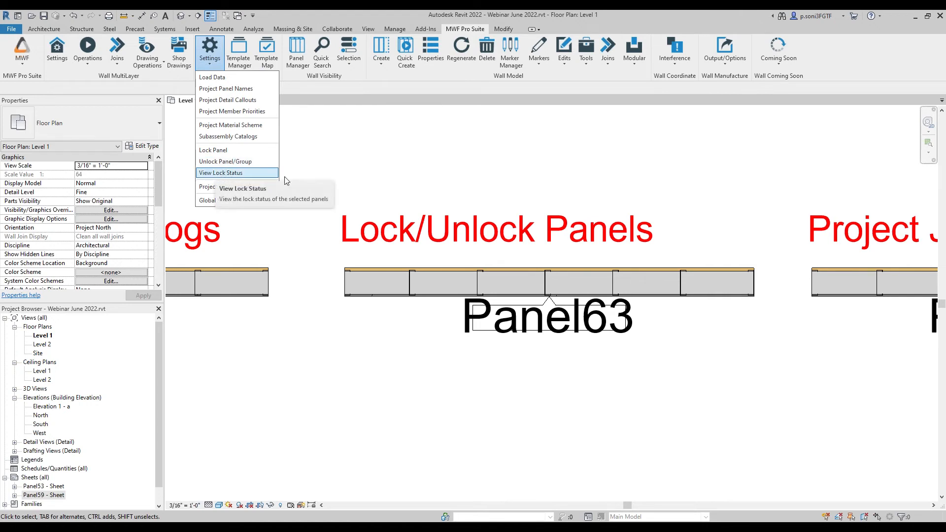
click(231, 174)
click(412, 282)
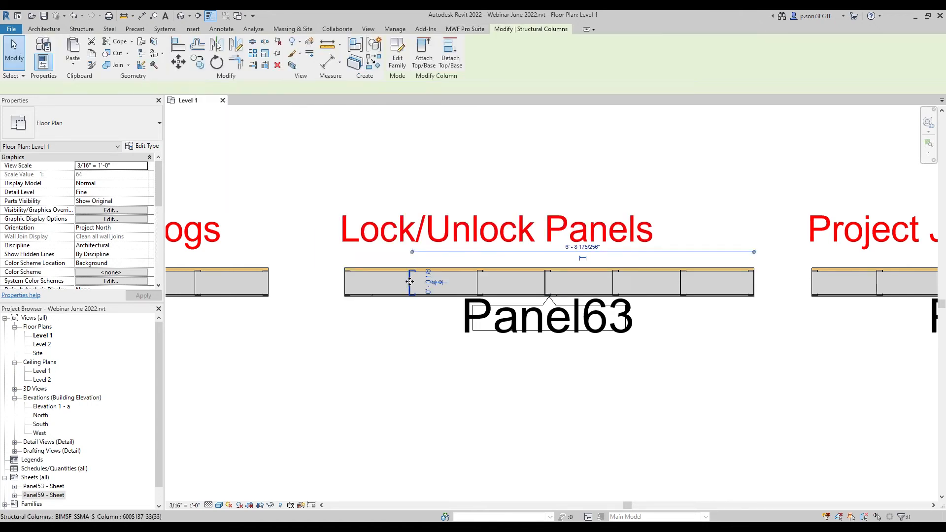
click(459, 29)
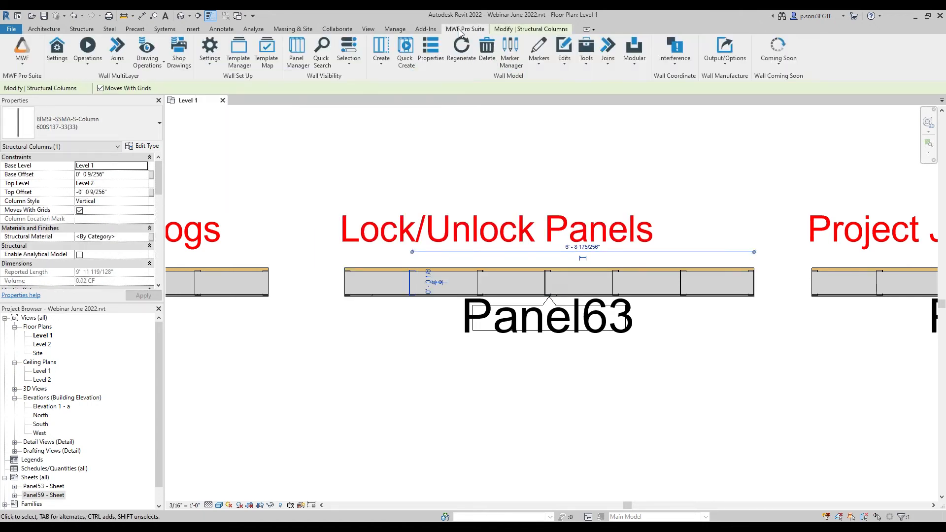
click(200, 63)
click(242, 156)
Lock Panel63 from one of its studs with a Full Lock and the comment "Do not create framing"
click(410, 283)
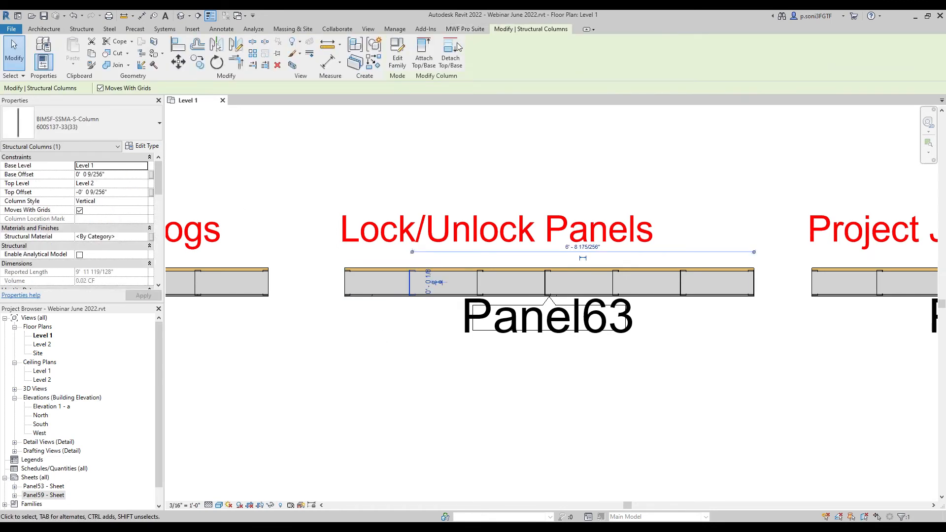
click(471, 33)
click(209, 52)
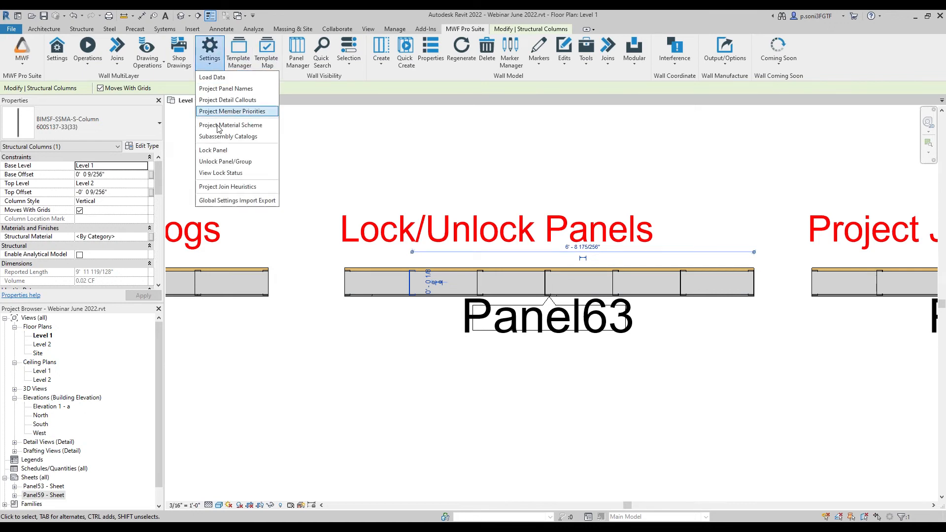
click(216, 150)
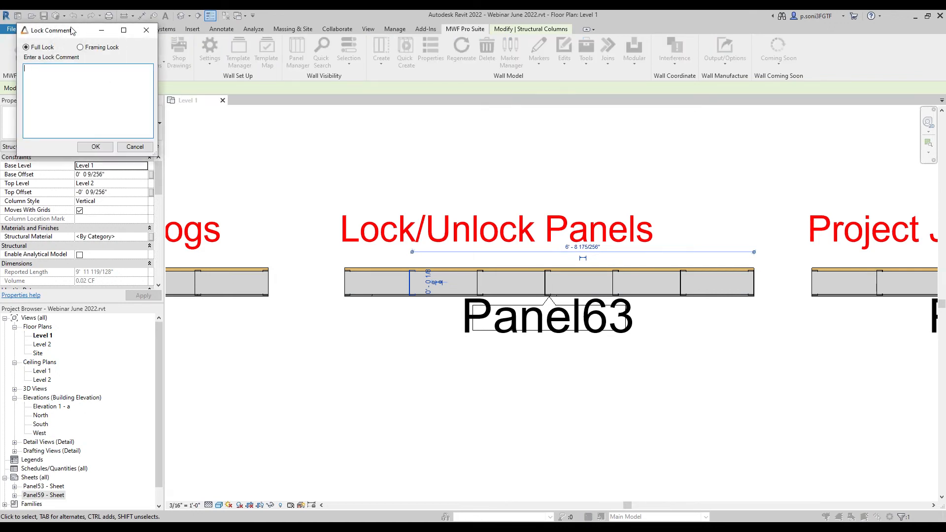
mouse_move(73, 37)
mouse_down()
mouse_move(476, 146)
mouse_move(506, 189)
mouse_up()
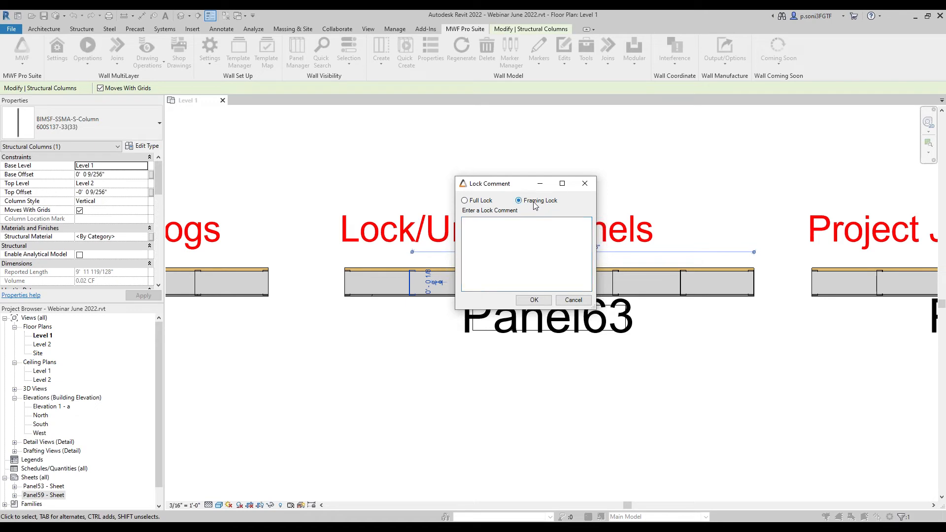
mouse_move(503, 187)
mouse_down()
mouse_move(576, 154)
mouse_move(578, 106)
mouse_up()
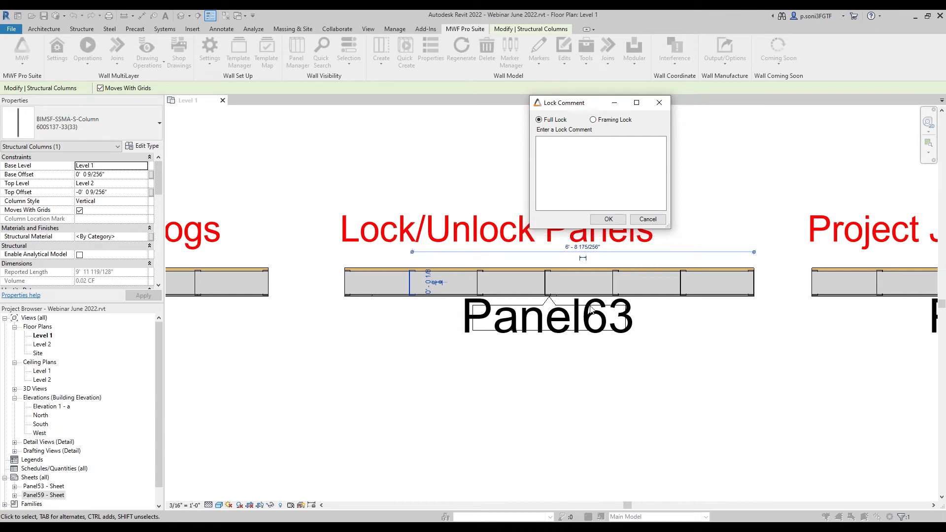
drag(567, 106, 603, 173)
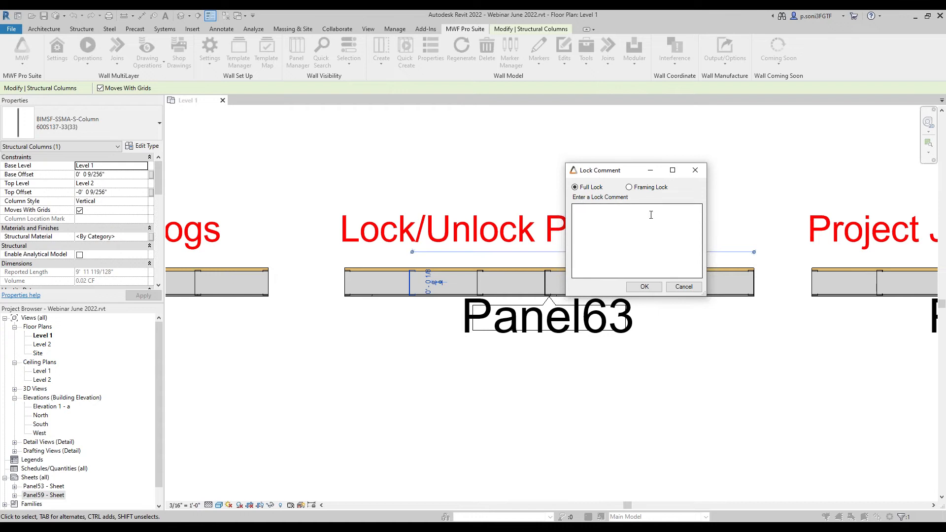
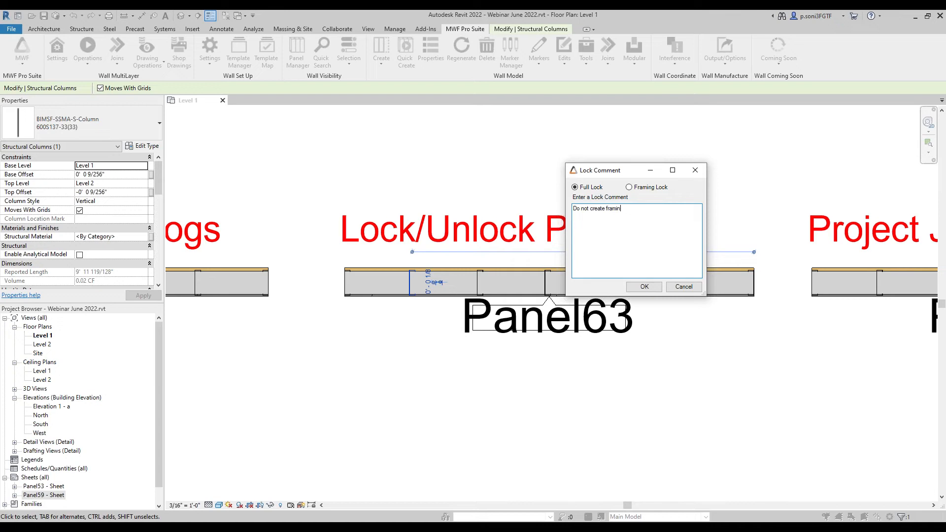
click(642, 286)
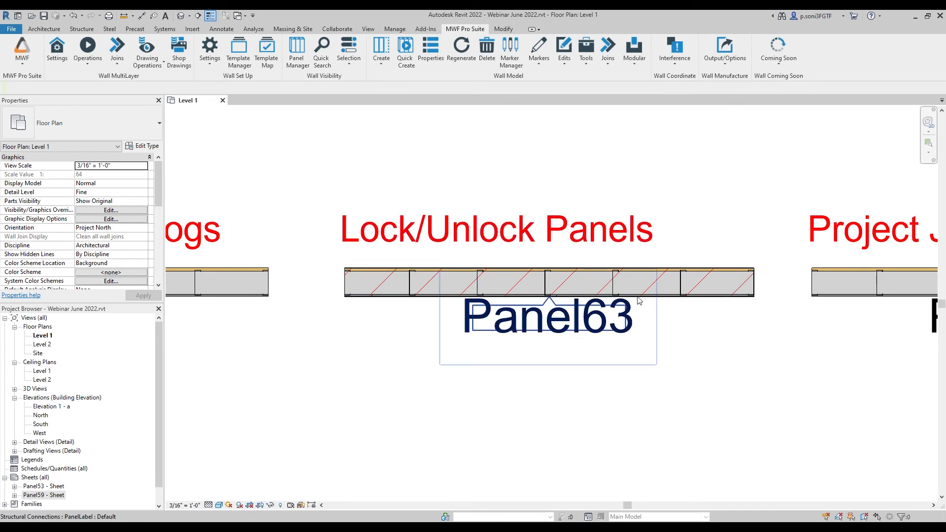
Isolate Panel63 in a 3D selection box view, orbit around it and return to the Level 1 floor plan
drag(584, 367, 479, 200)
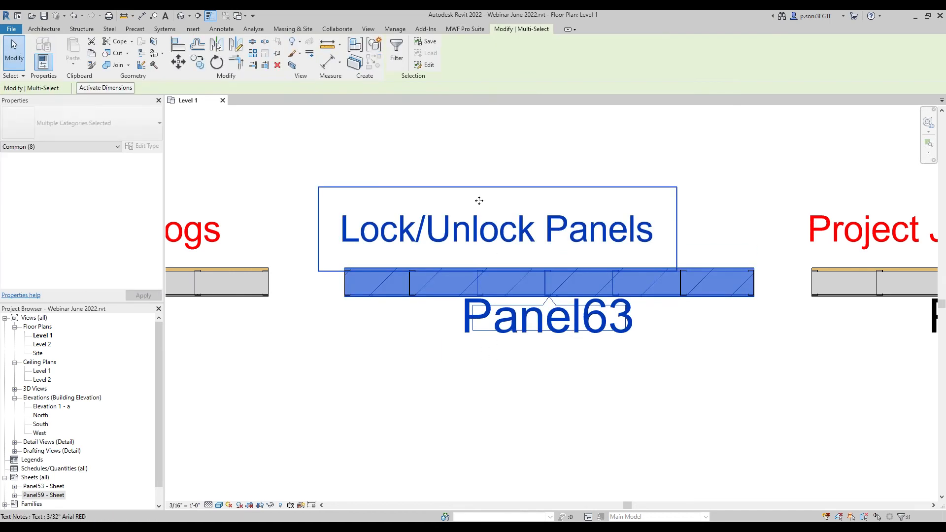
key(b)
key(x)
key(Escape)
shift+middle_drag(494, 245, 688, 280)
click(188, 100)
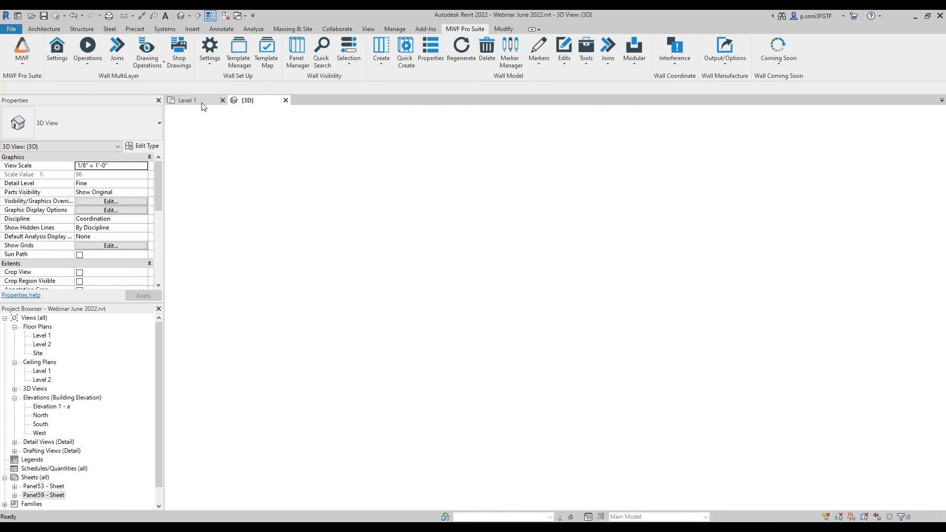
View the lock status of Panel63 from one of its studs, examine its lock details and comment, and close the list
click(411, 284)
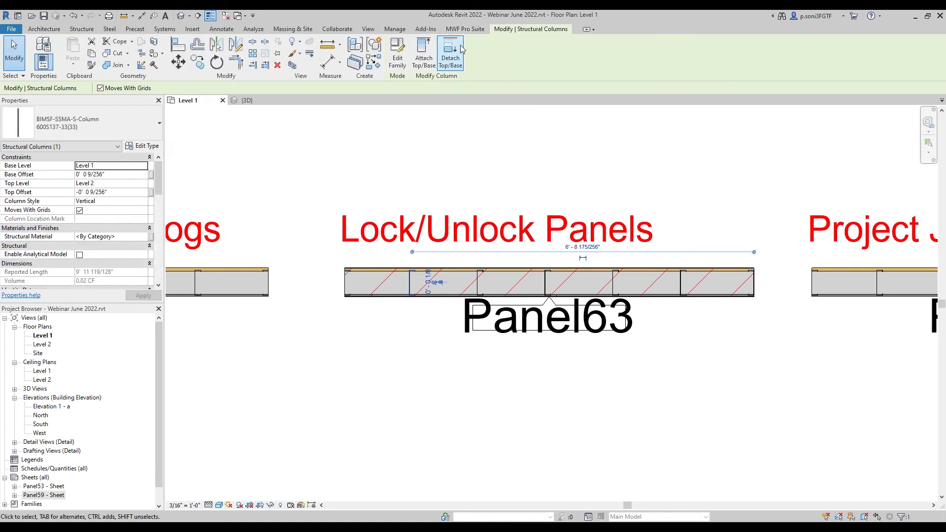
click(465, 30)
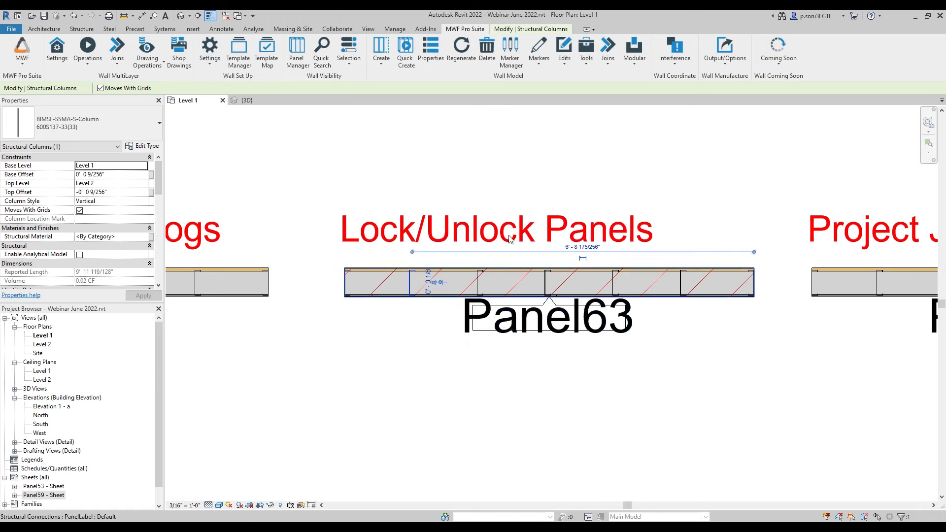
click(210, 53)
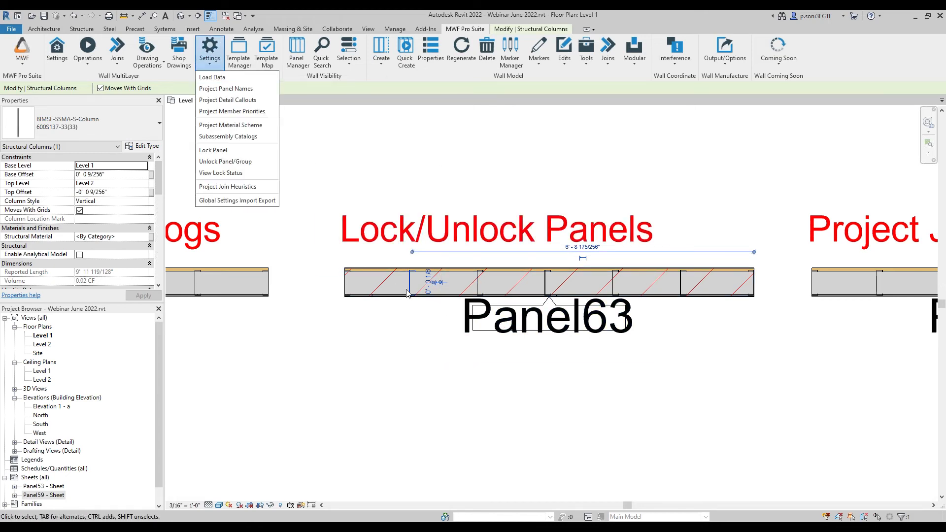
click(233, 173)
drag(220, 51, 458, 365)
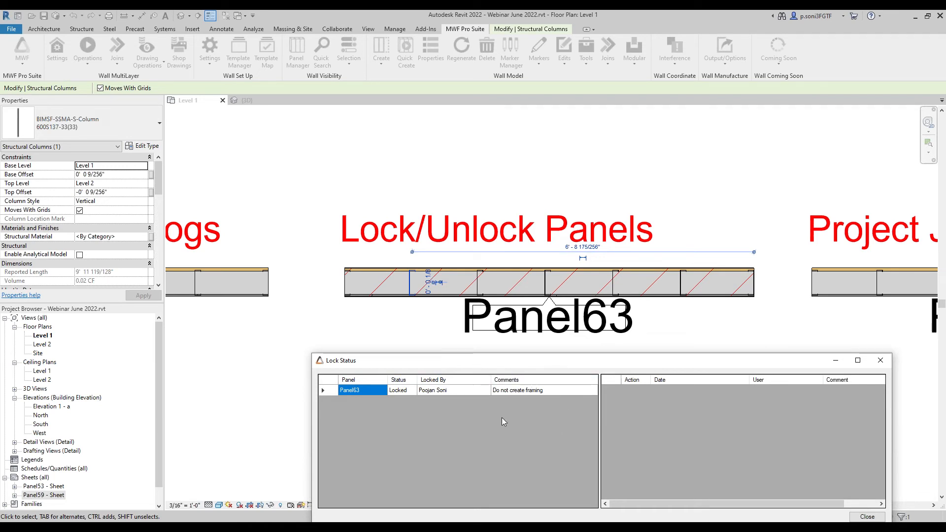
drag(501, 365, 504, 343)
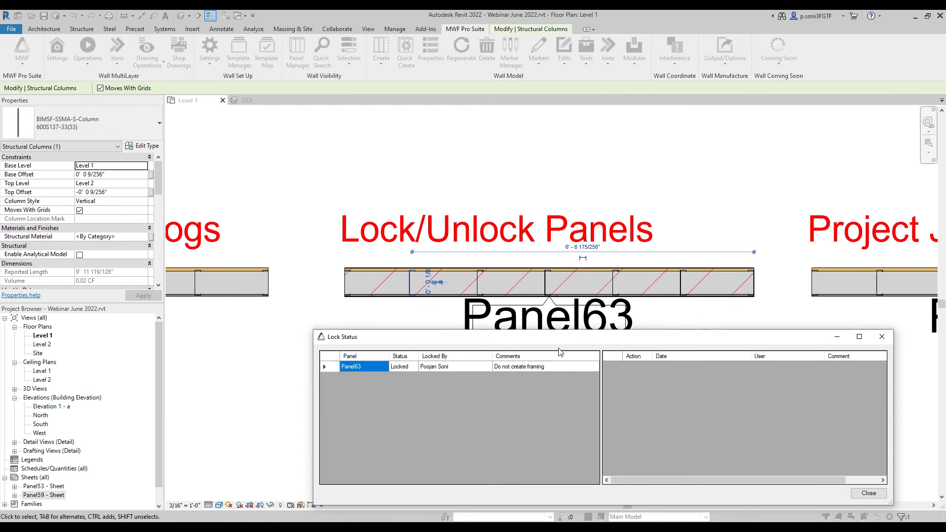
drag(582, 337, 476, 311)
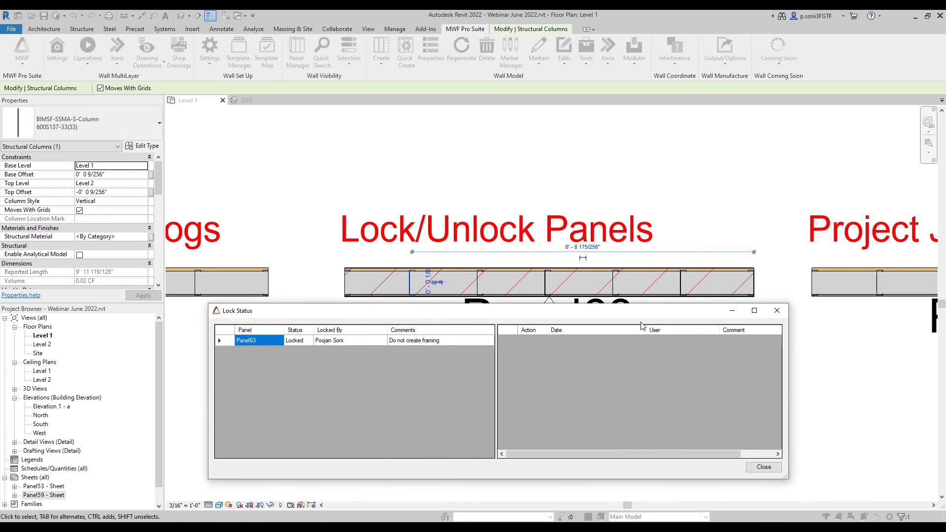
click(777, 311)
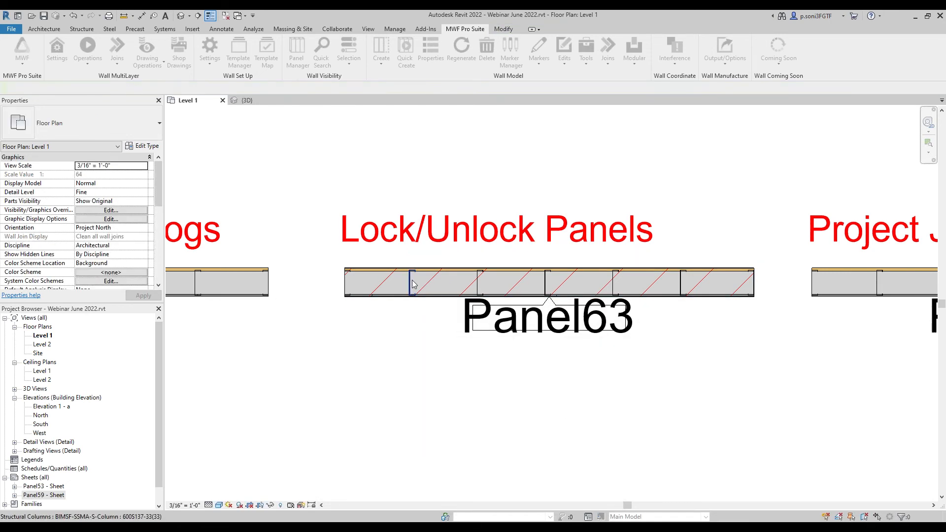
Unlock Panel63 from one of its studs, check the panel in the 3D view and return to the Level 1 plan
click(413, 283)
click(465, 29)
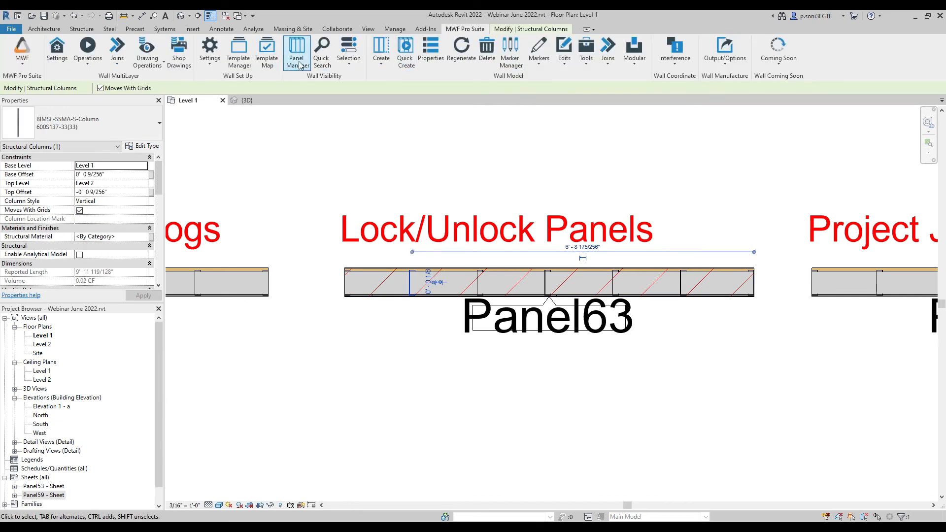
click(217, 68)
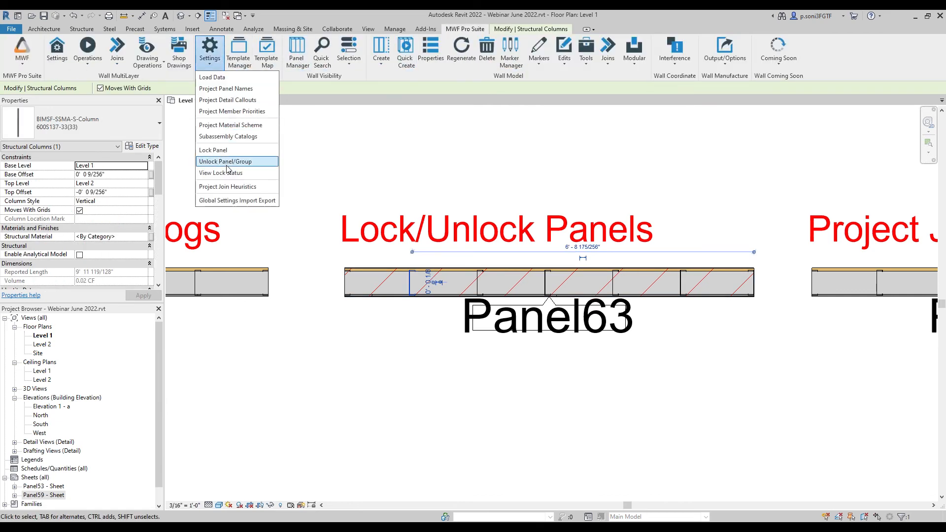
click(288, 160)
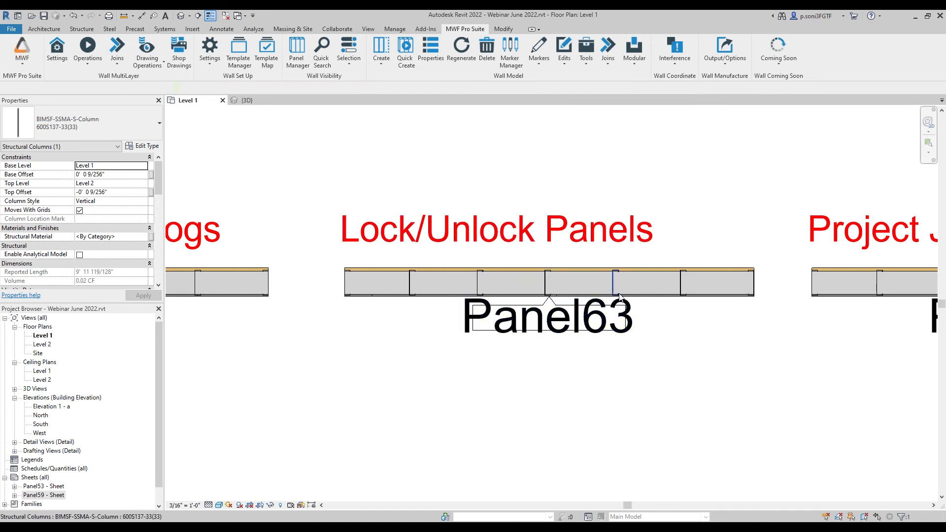
key(Escape)
click(265, 100)
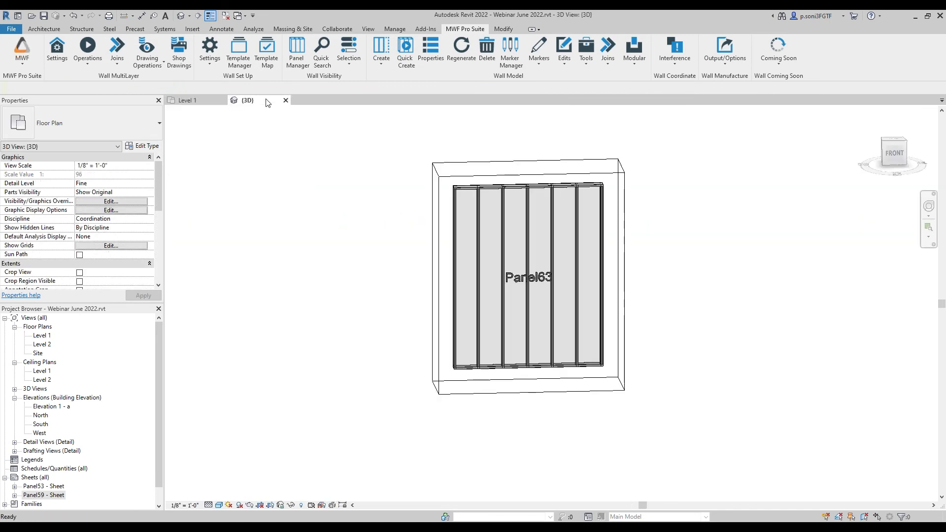
click(190, 102)
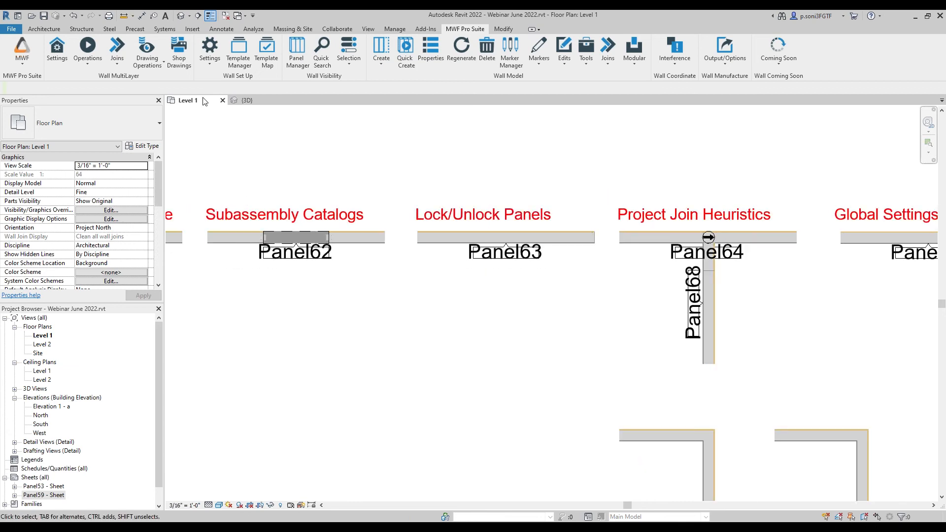
Open Project Join Heuristics, examine the Global style's MainWallInCorner rules such as GetShortestWall, and close the styles without changes
click(209, 49)
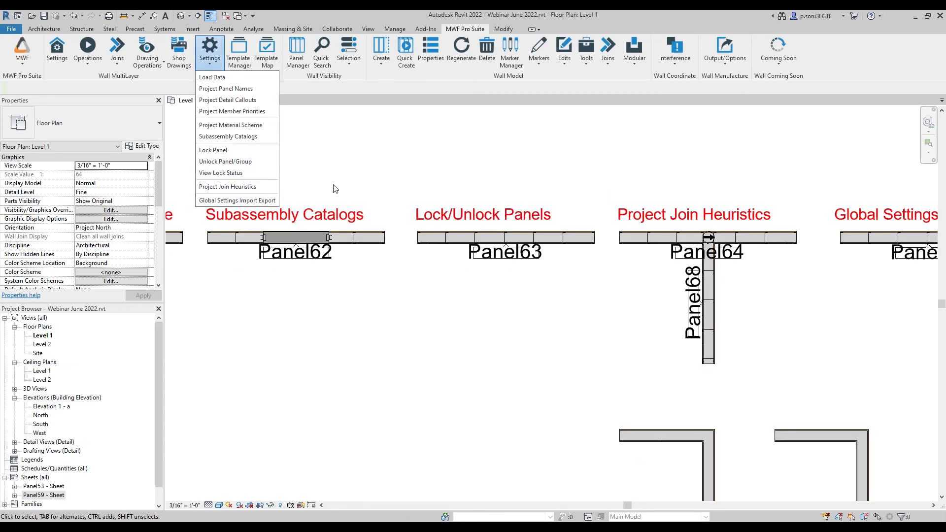
click(423, 142)
middle_drag(570, 314, 394, 253)
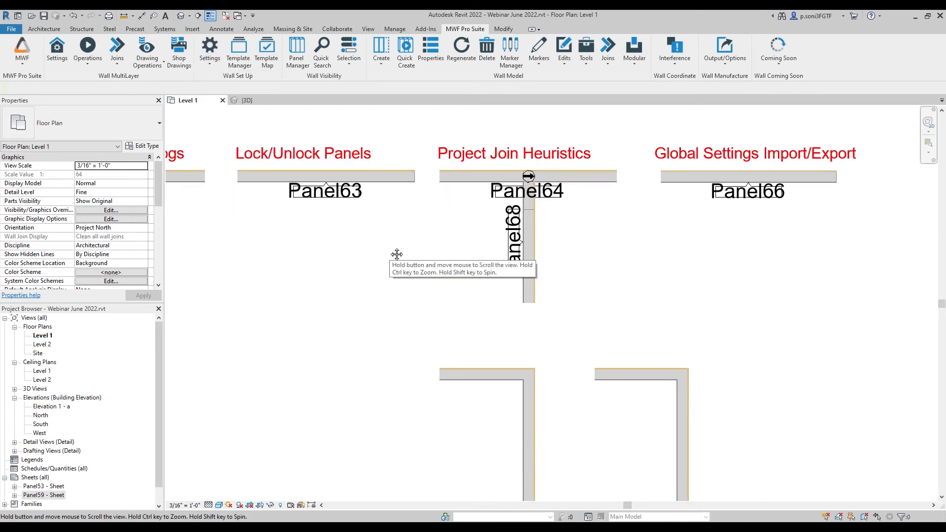
click(209, 51)
click(228, 186)
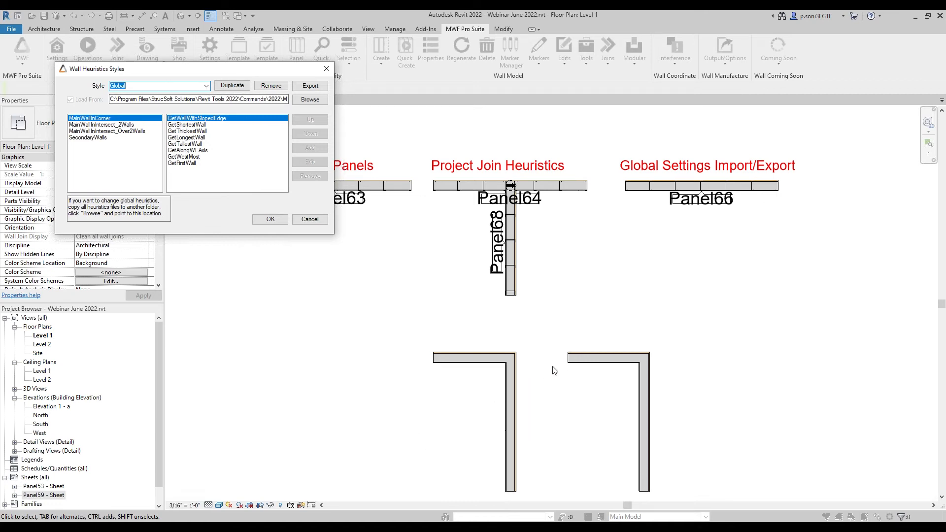
drag(127, 69, 444, 155)
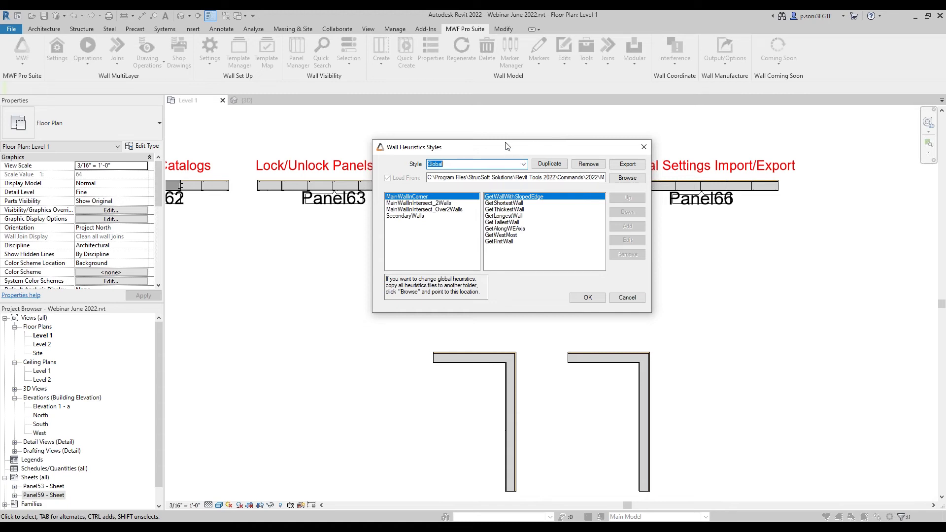
drag(509, 148, 507, 123)
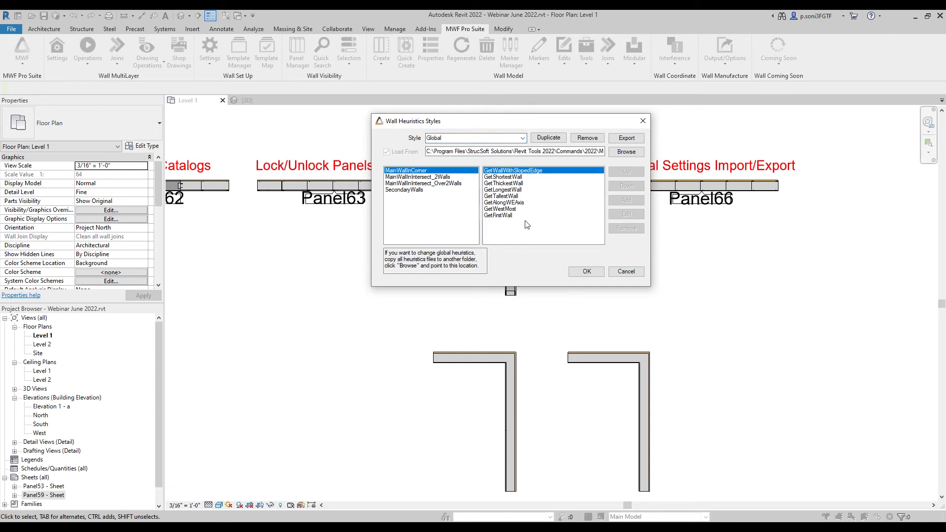
click(512, 184)
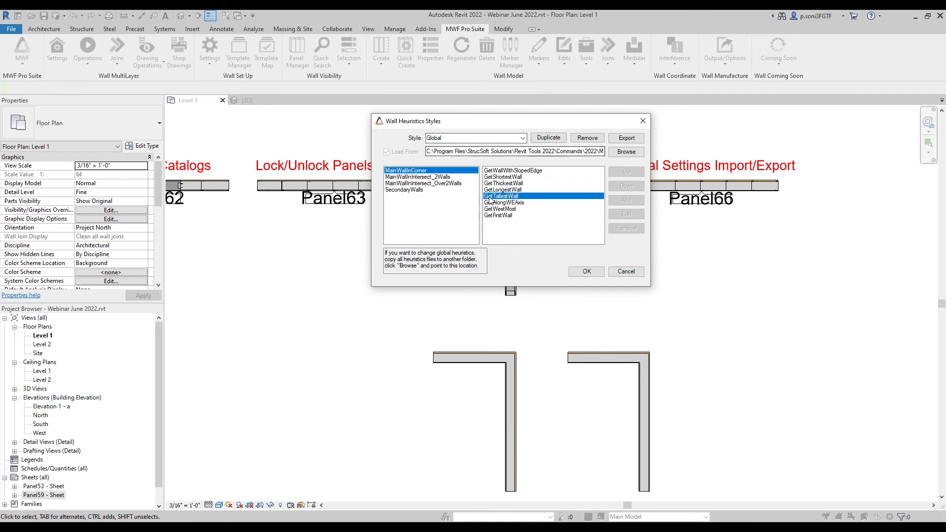
click(505, 177)
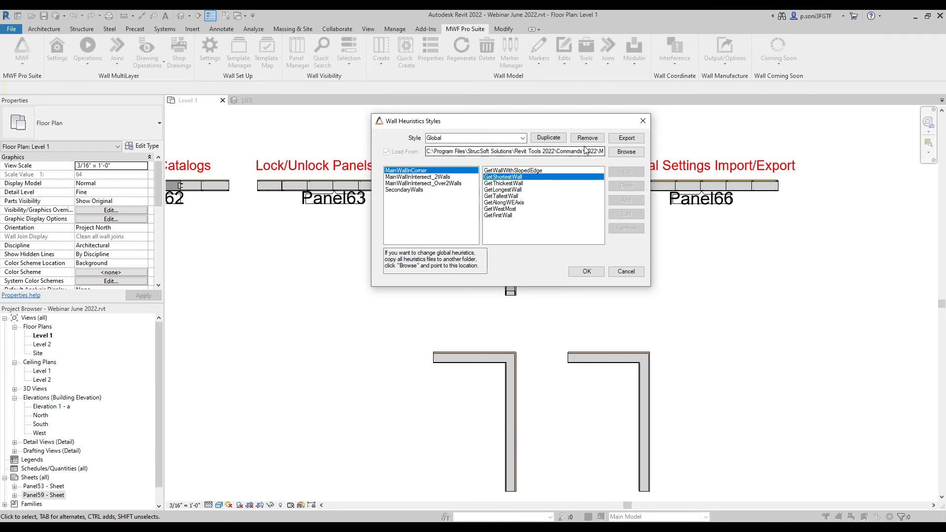
click(642, 122)
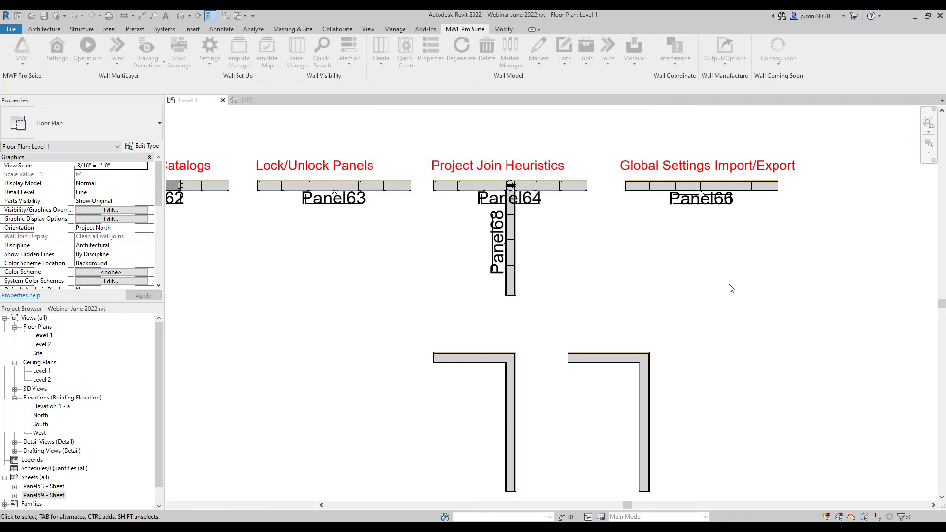
Apply an LGS L panel join definition between the two walls of the left L-shaped corner below Panel68
scroll(704, 315, down, 1)
middle_drag(717, 325, 736, 270)
scroll(545, 303, up, 4)
middle_drag(619, 349, 623, 325)
click(487, 249)
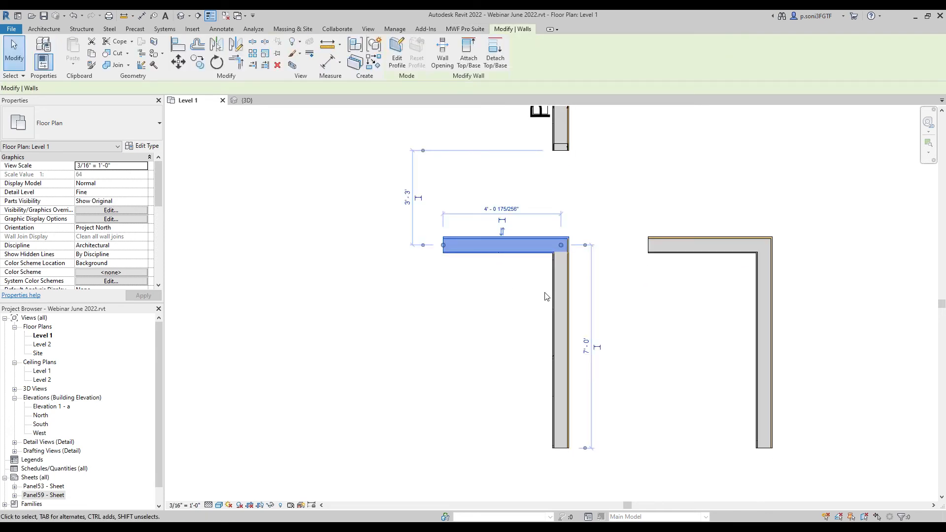
click(557, 286)
click(490, 262)
click(489, 249)
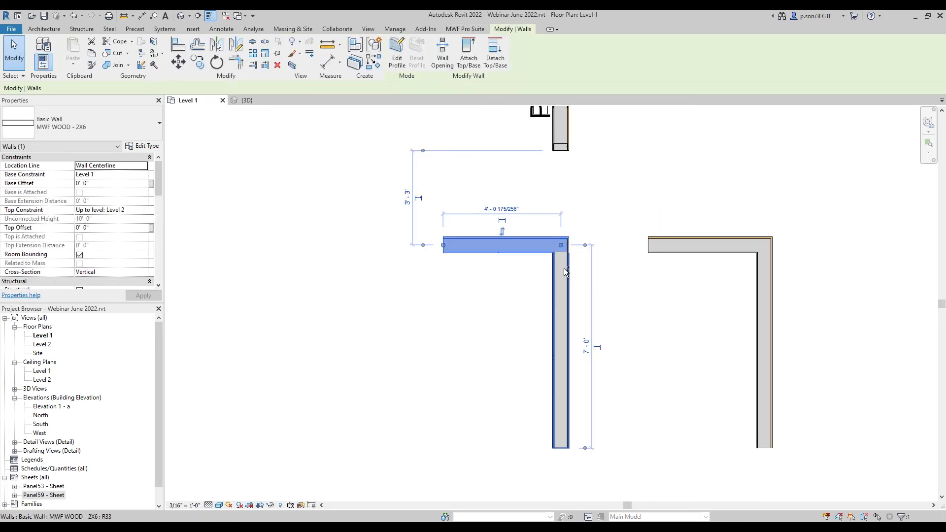
ctrl+click(564, 268)
click(465, 29)
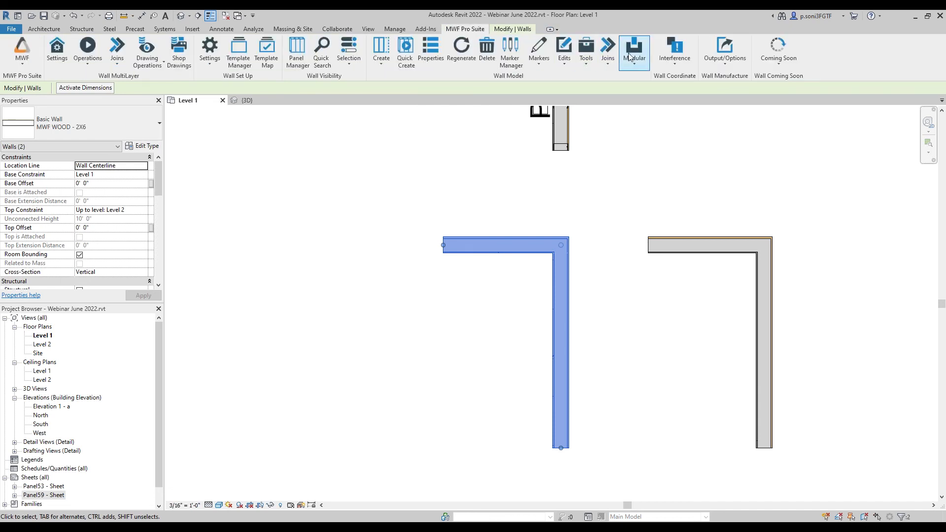
click(613, 65)
click(610, 73)
click(348, 185)
click(449, 173)
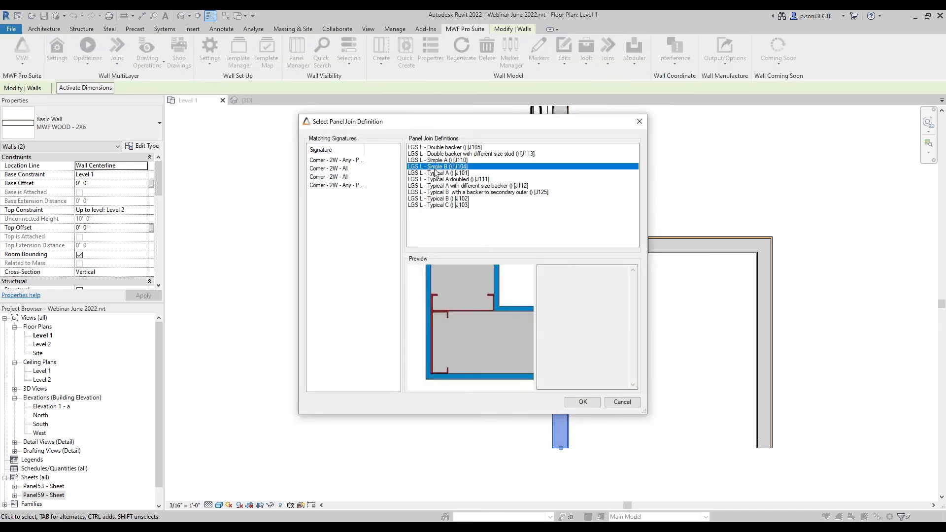
click(583, 402)
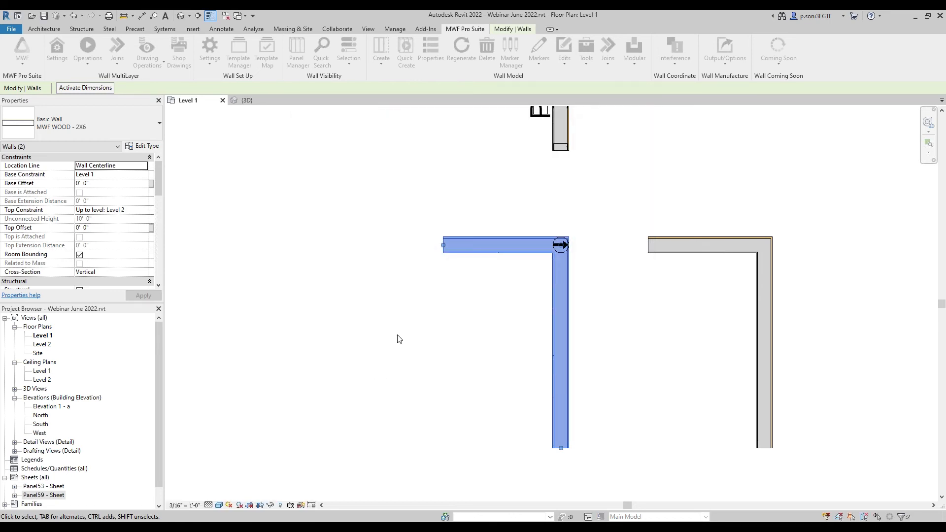
click(398, 344)
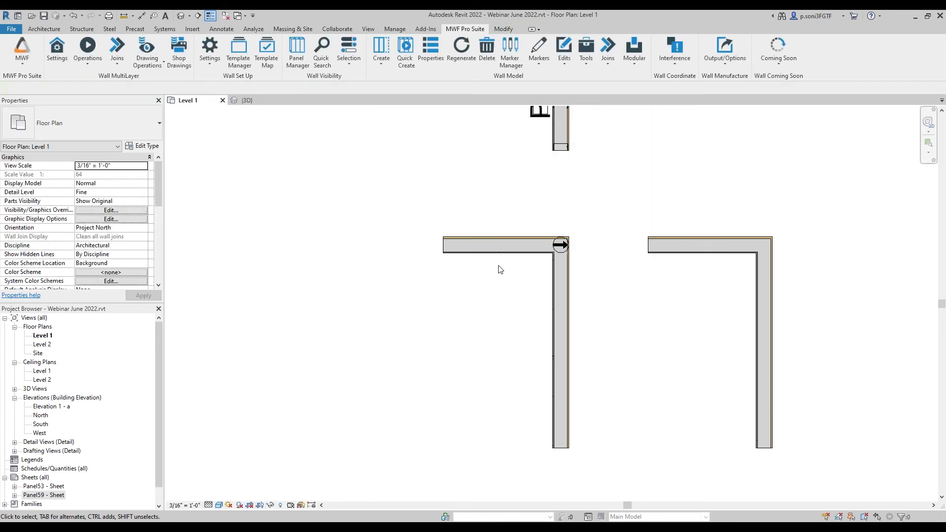
Review the Global style's MainWallInCorner rule order in Project Join Heuristics, and compare it with the short and long walls at the joined corner
click(202, 65)
click(238, 187)
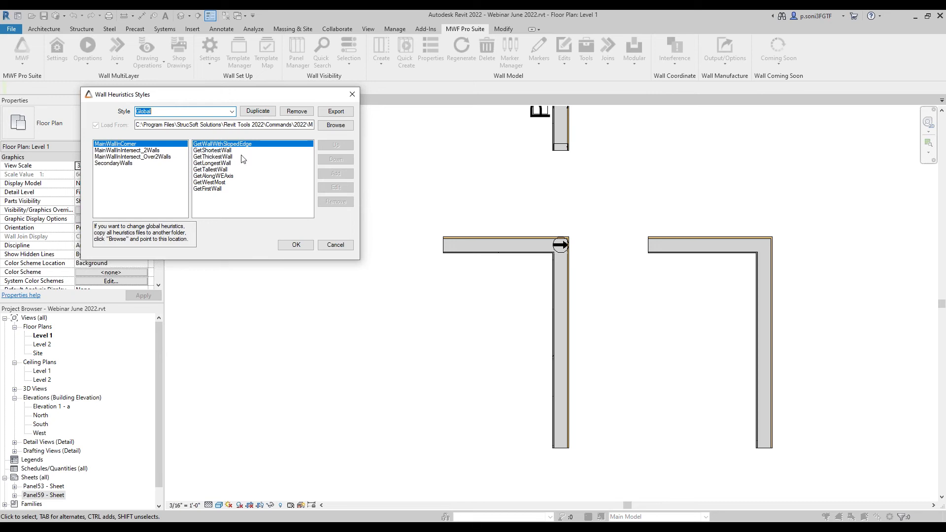
click(296, 245)
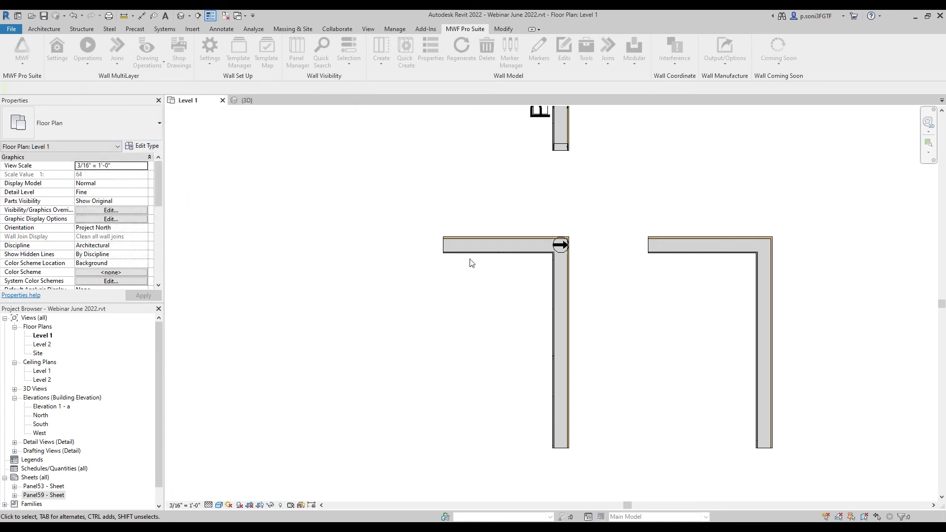
click(517, 245)
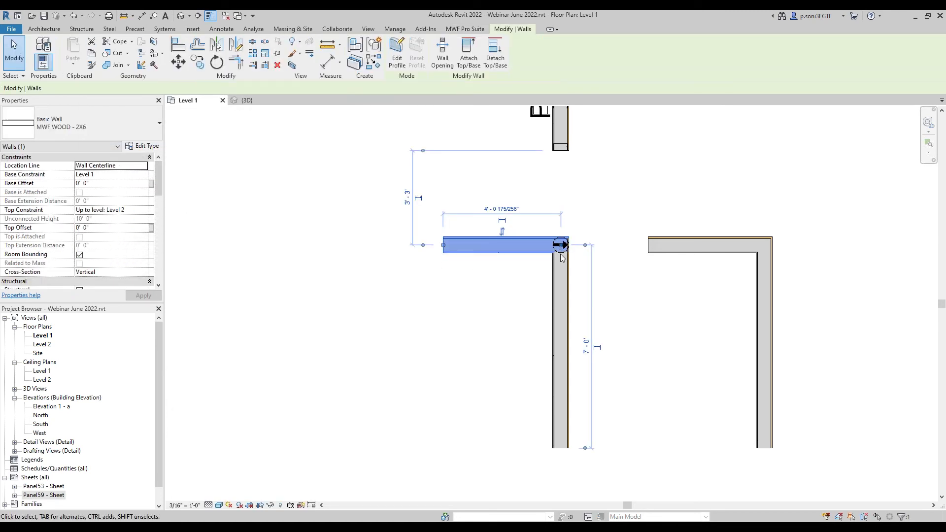
click(533, 309)
scroll(574, 271, up, 2)
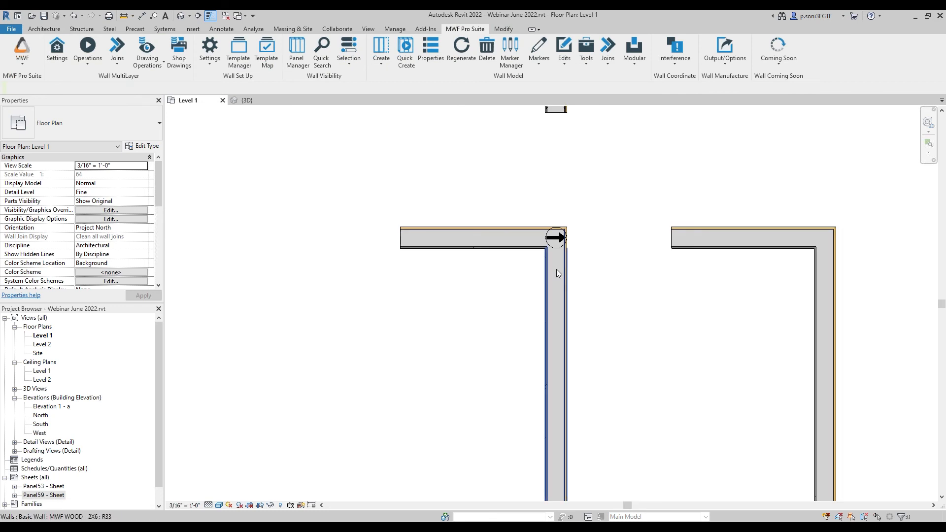
click(552, 274)
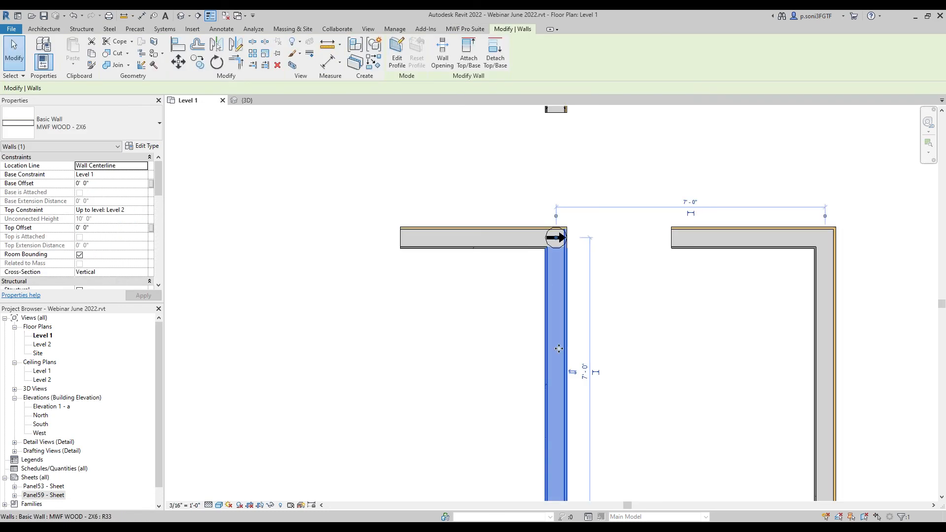
click(489, 256)
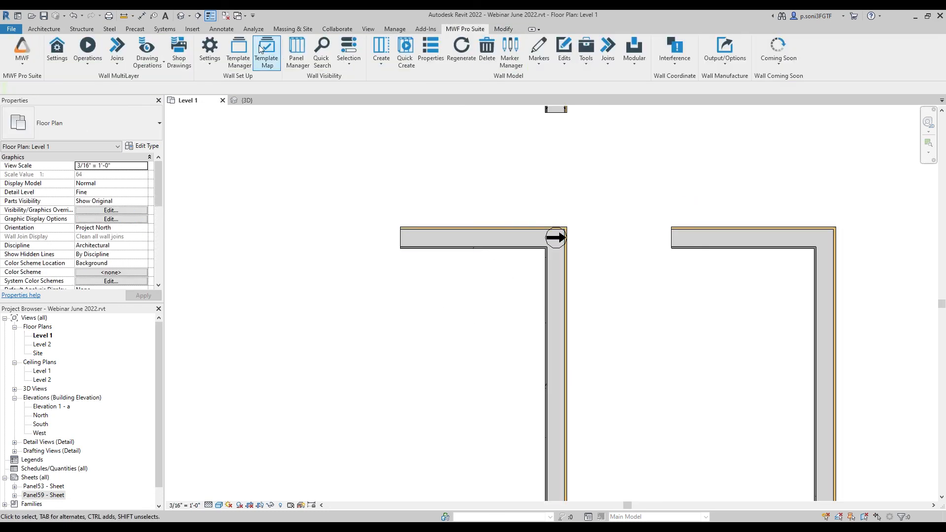
Duplicate the Global wall heuristics style under the name Test 1
click(206, 61)
click(222, 187)
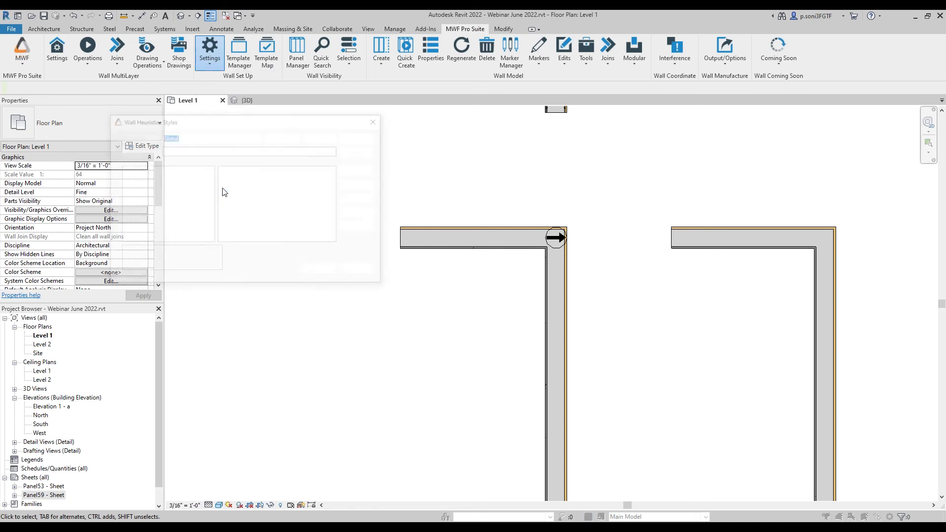
drag(221, 120, 453, 141)
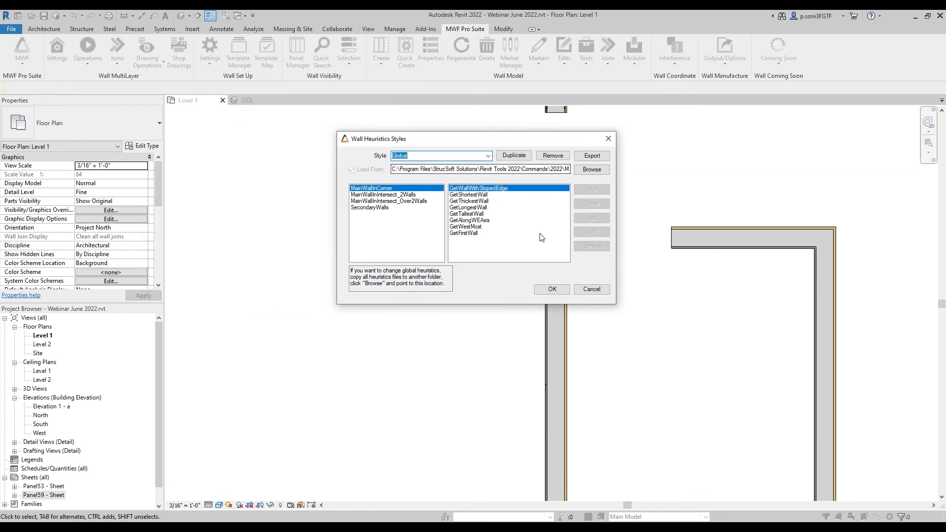
click(508, 226)
click(508, 201)
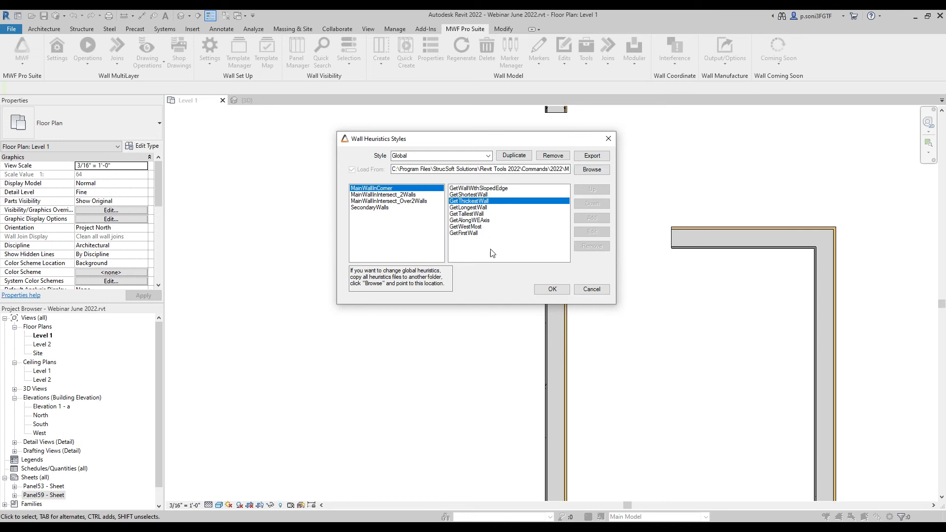
click(513, 156)
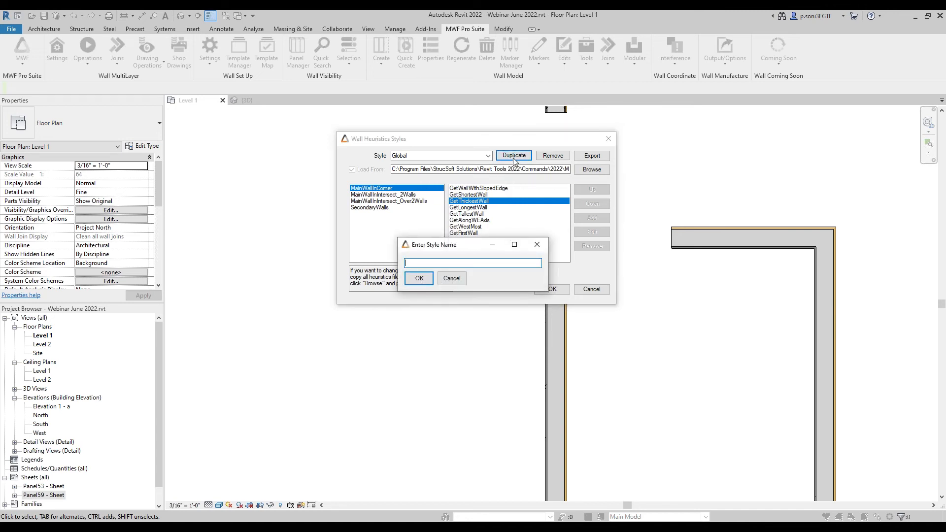
text(Test 1)
click(417, 278)
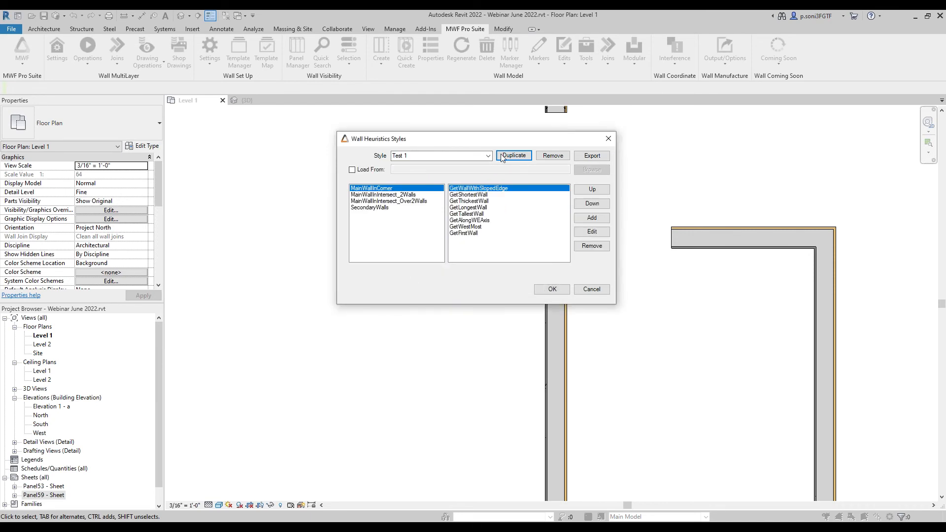
Export the Test 1 heuristics style to a new Desktop folder named Test 1
click(593, 157)
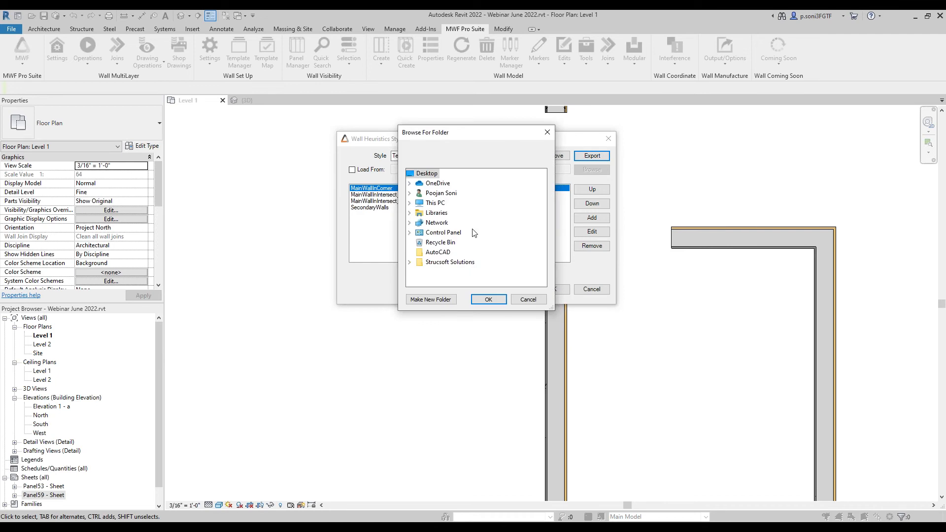
click(433, 298)
text(t 1)
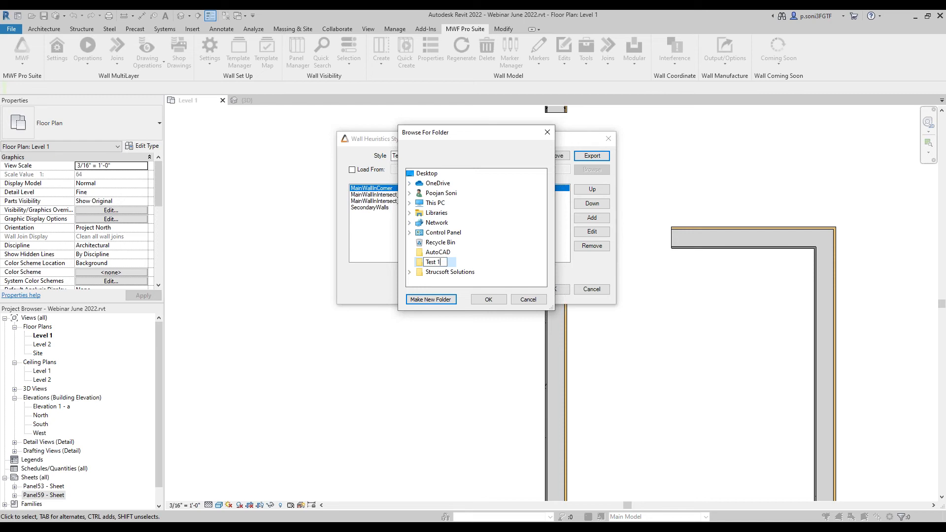
click(464, 262)
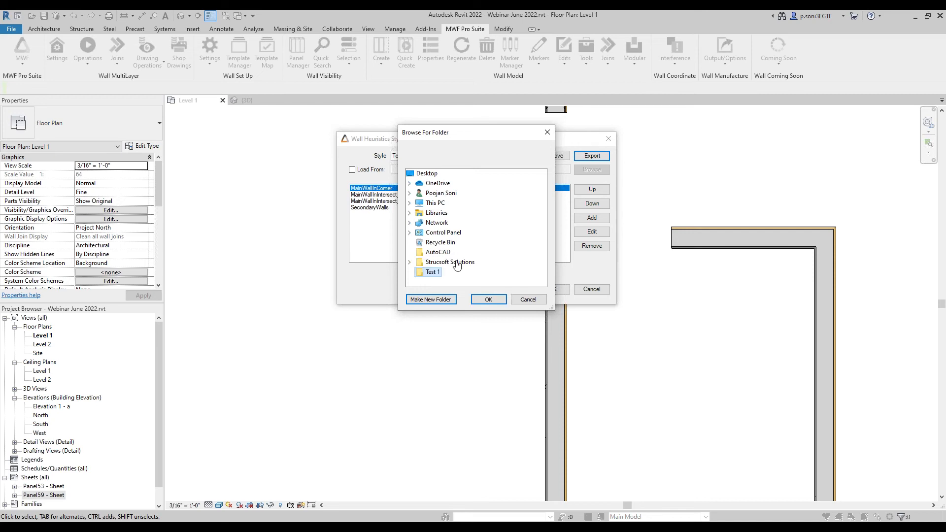
click(431, 276)
click(488, 299)
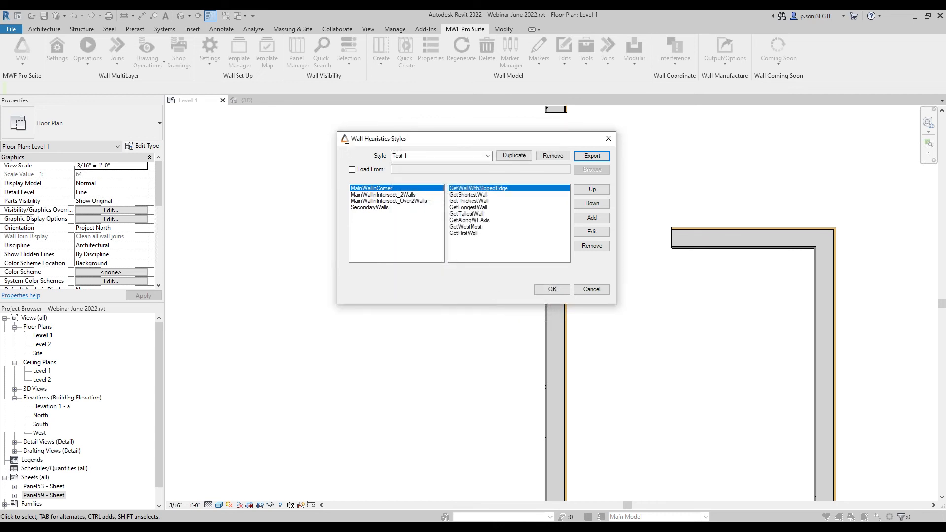
Switch to the Global style and set its load location to the Test 1 folder on the Desktop
click(487, 155)
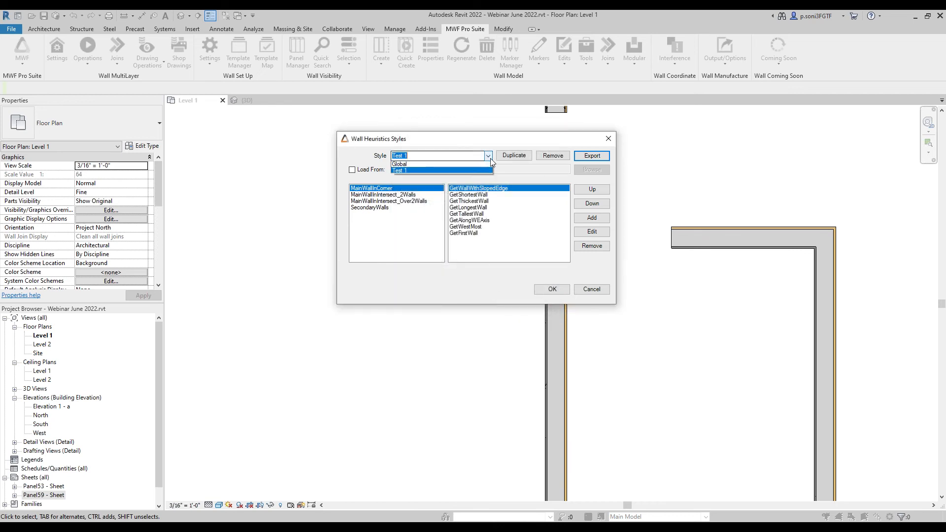
click(399, 165)
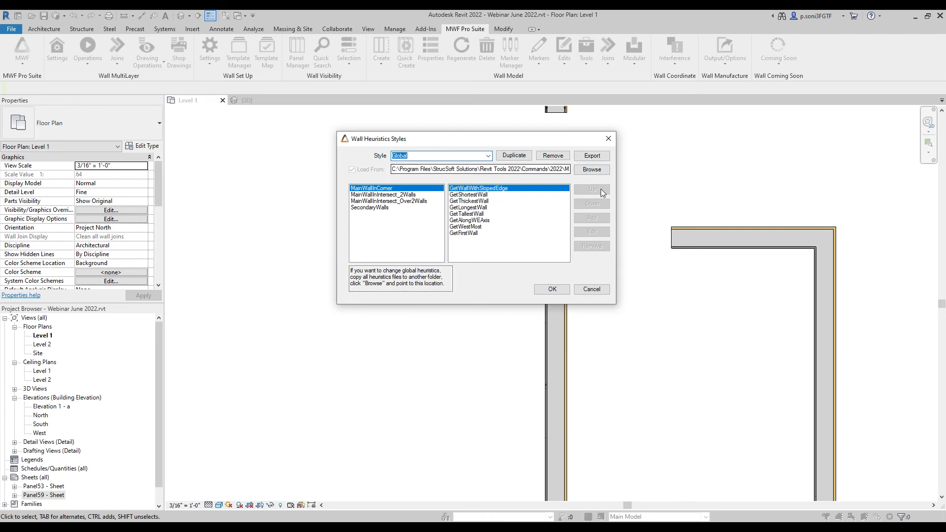
click(592, 169)
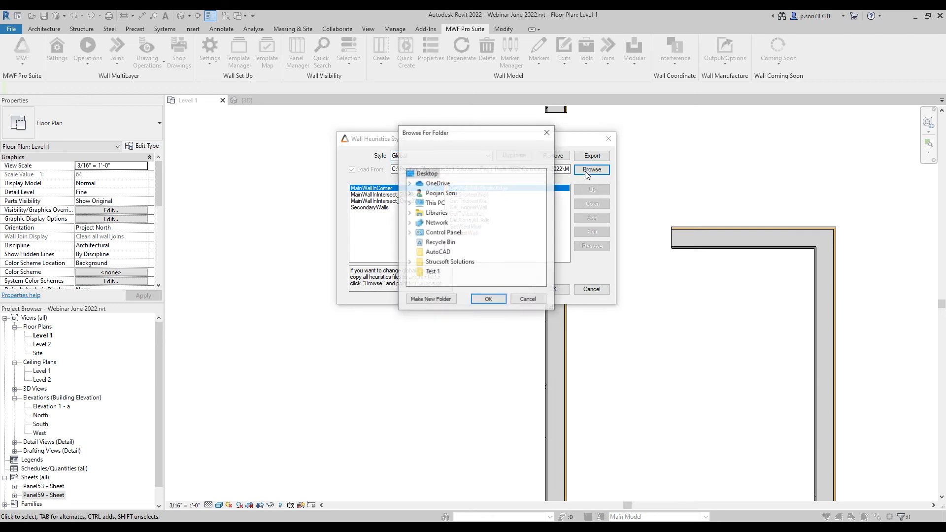
click(433, 273)
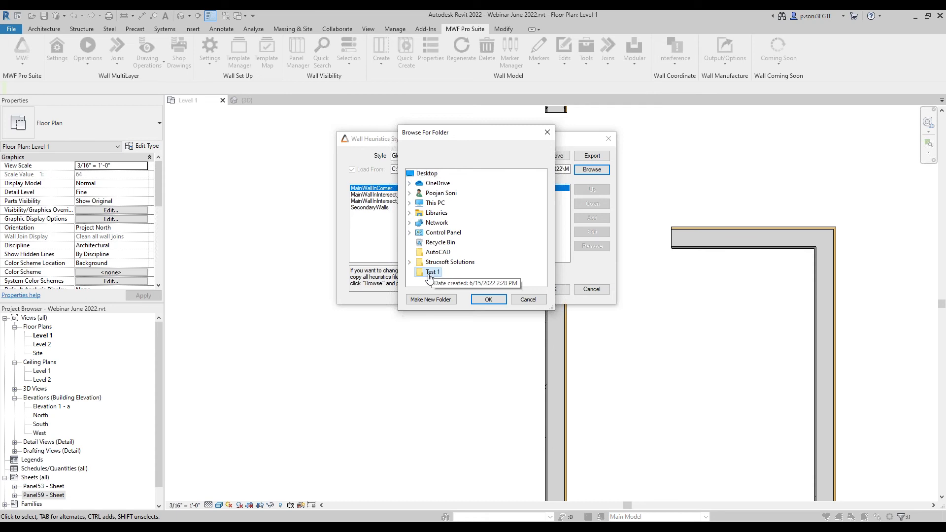
click(488, 299)
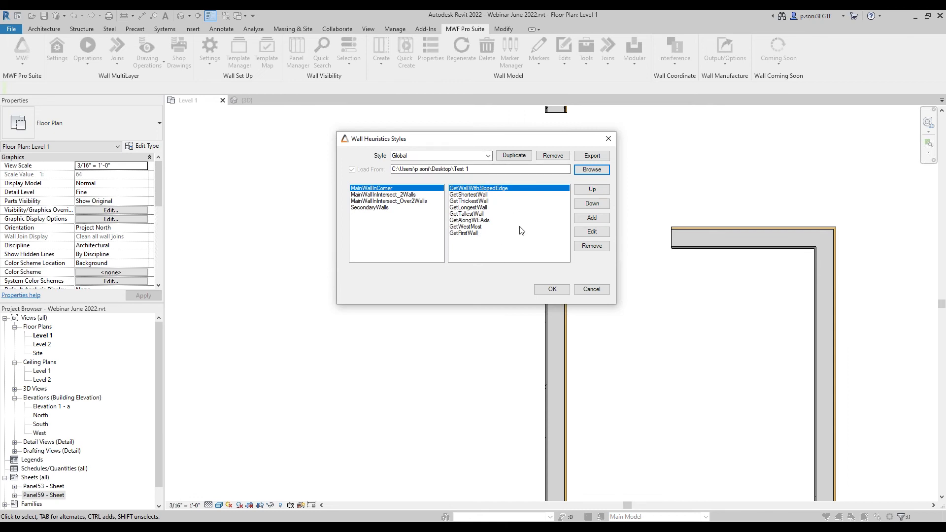
In the Test 1 style, move GetLongestWall up the MainWallInCorner rules to directly below GetWallWithSlopedEdge
click(487, 155)
click(456, 167)
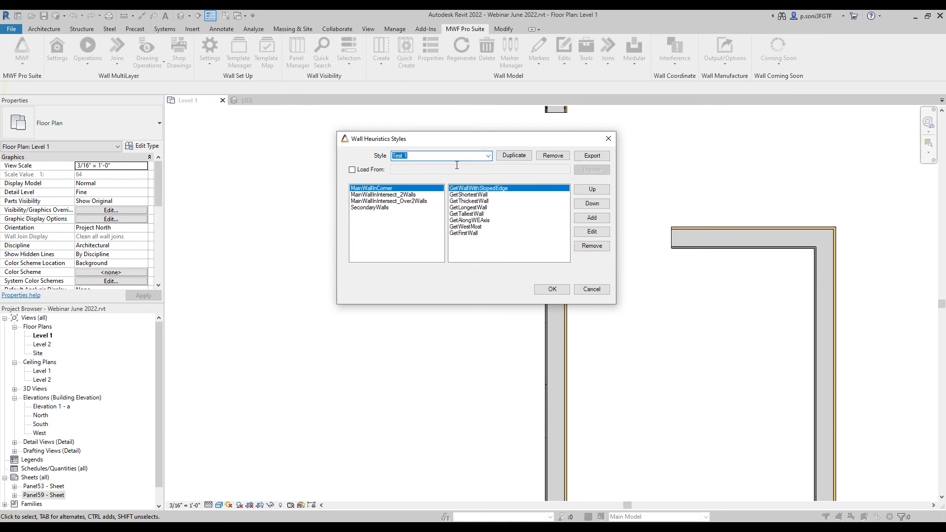
click(469, 207)
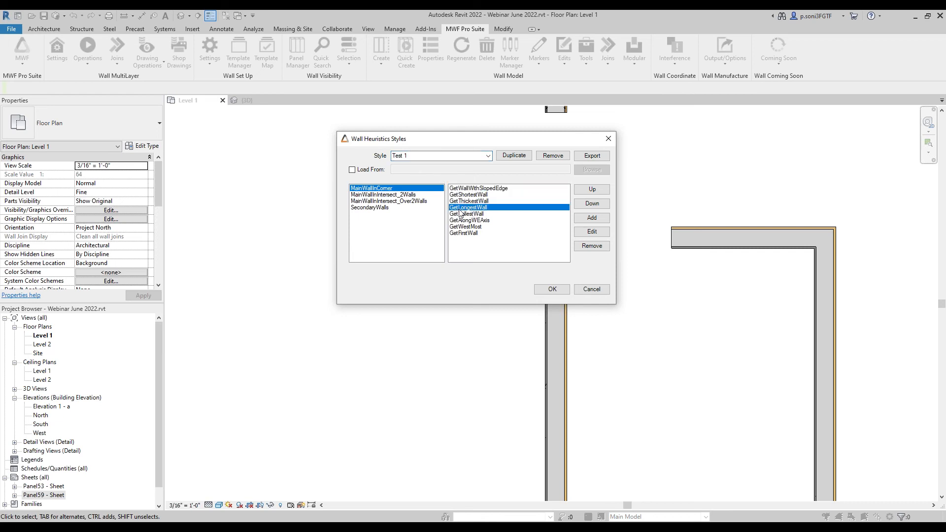
click(586, 192)
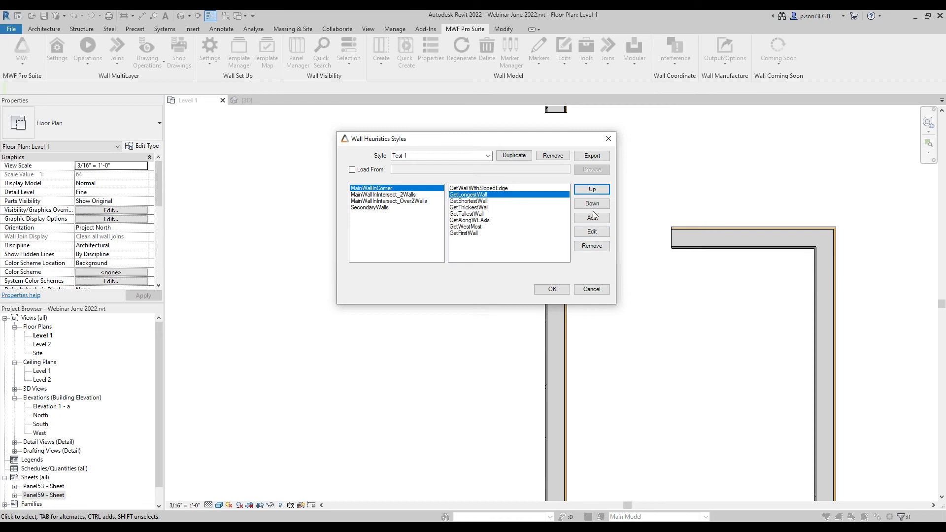
Export the reordered Test 1 style to the existing Test 1 folder on the Desktop
click(583, 154)
click(432, 272)
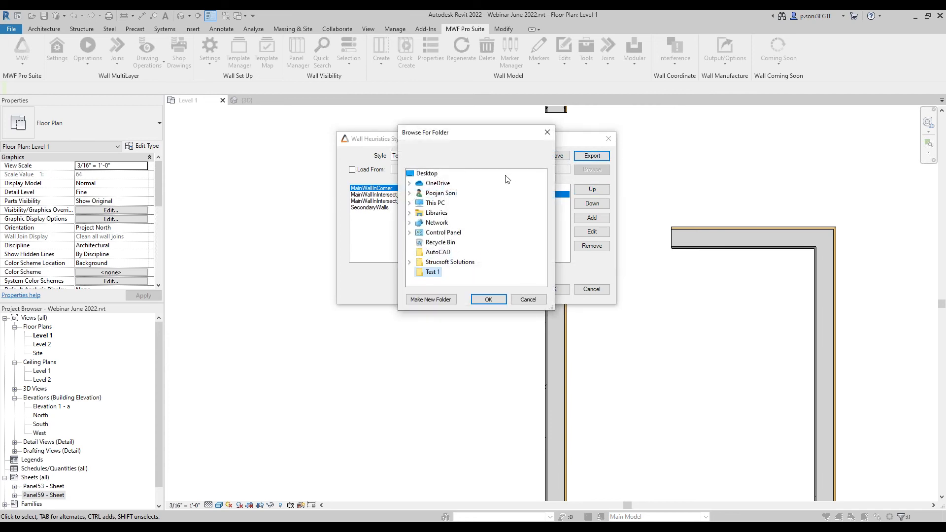
click(498, 297)
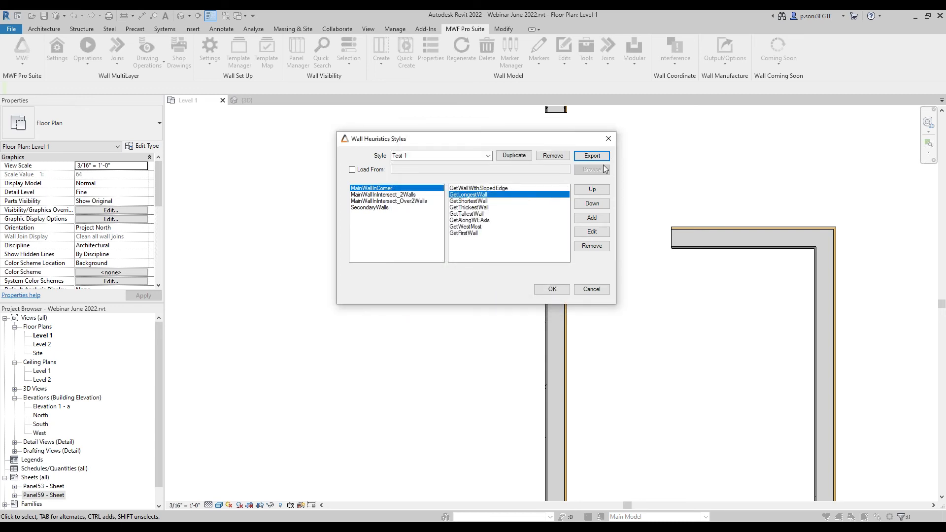
Return to the Global style and reload its heuristics from the Test 1 folder
click(487, 156)
click(458, 164)
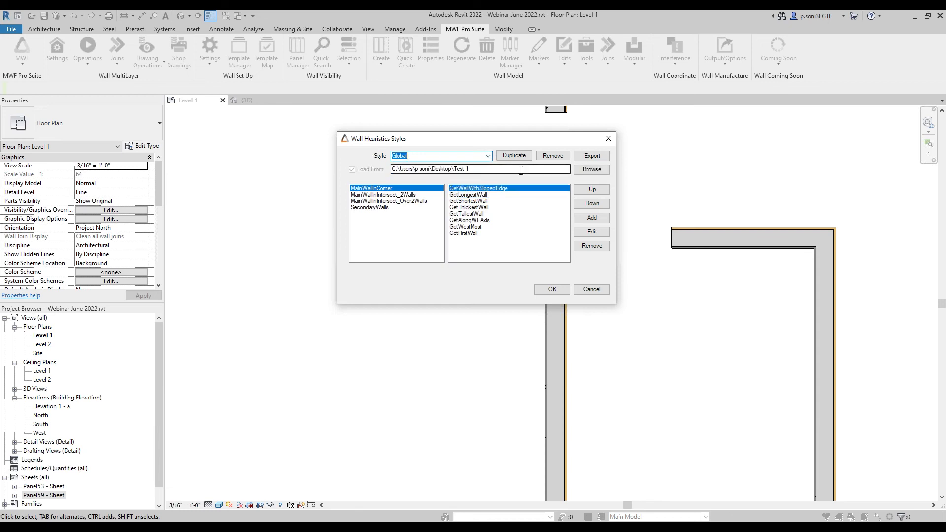
click(592, 169)
click(432, 272)
click(485, 298)
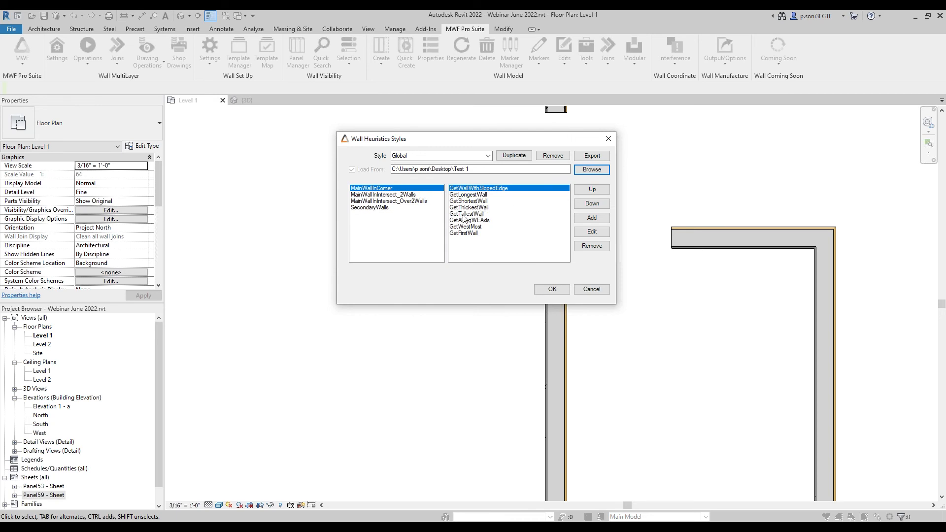
Add the GetAlongNSAxis function to the MainWallInCorner rules of the Global style
click(594, 217)
drag(229, 30, 778, 95)
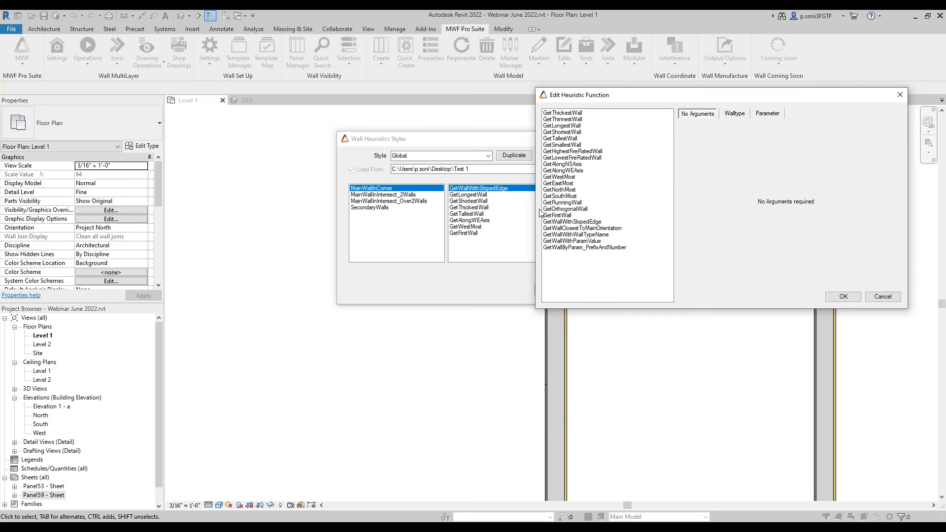
click(571, 165)
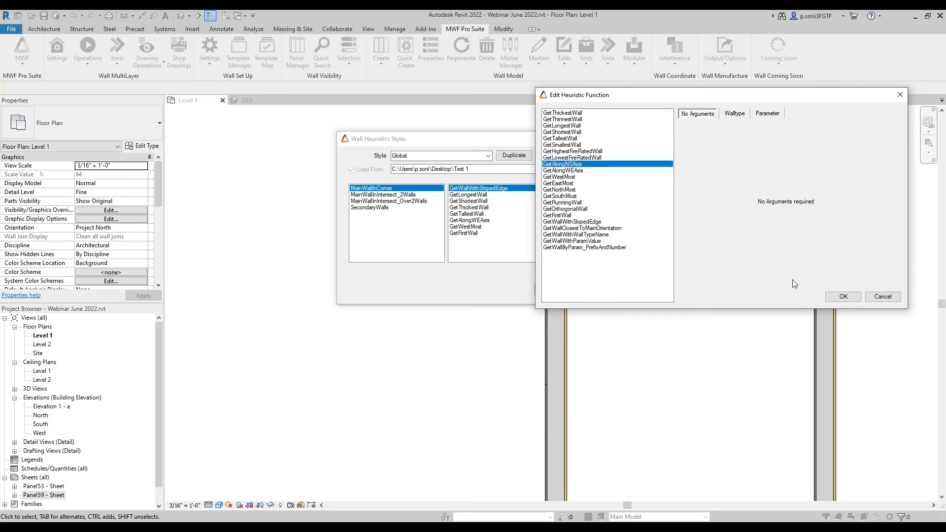
click(842, 296)
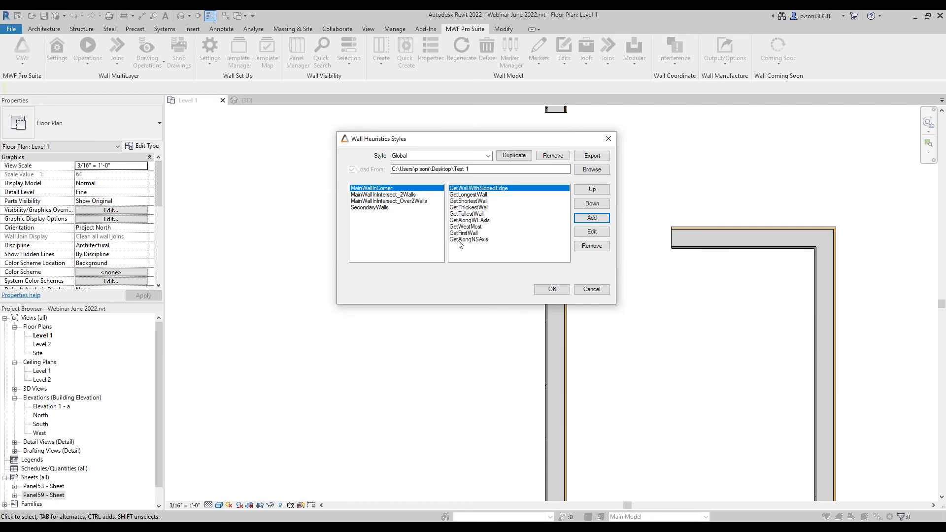
Remove GetAlongNSAxis from the MainWallInCorner rules and accept the wall heuristics styles
click(459, 240)
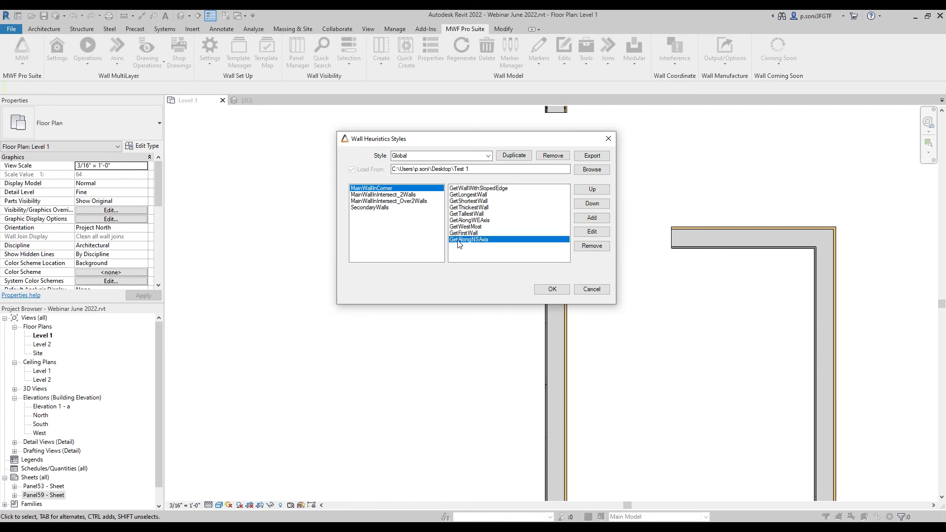
click(586, 249)
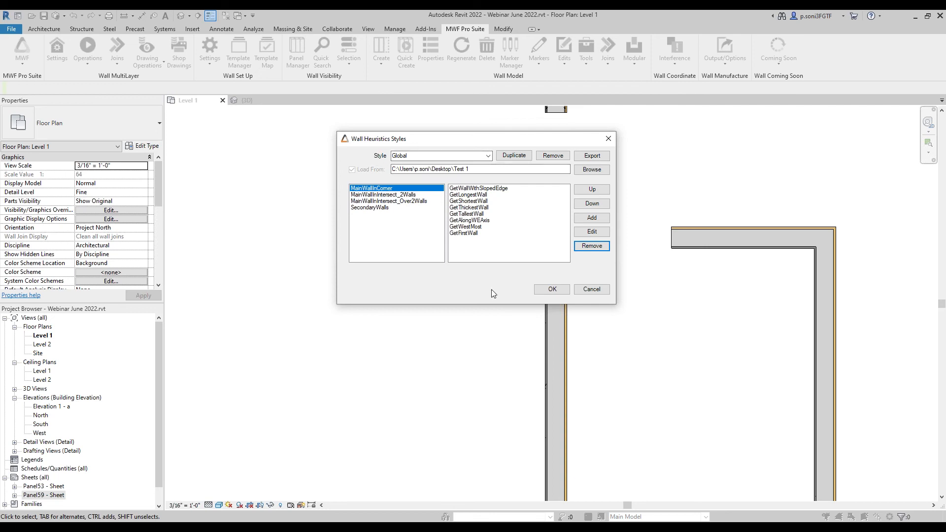
click(541, 291)
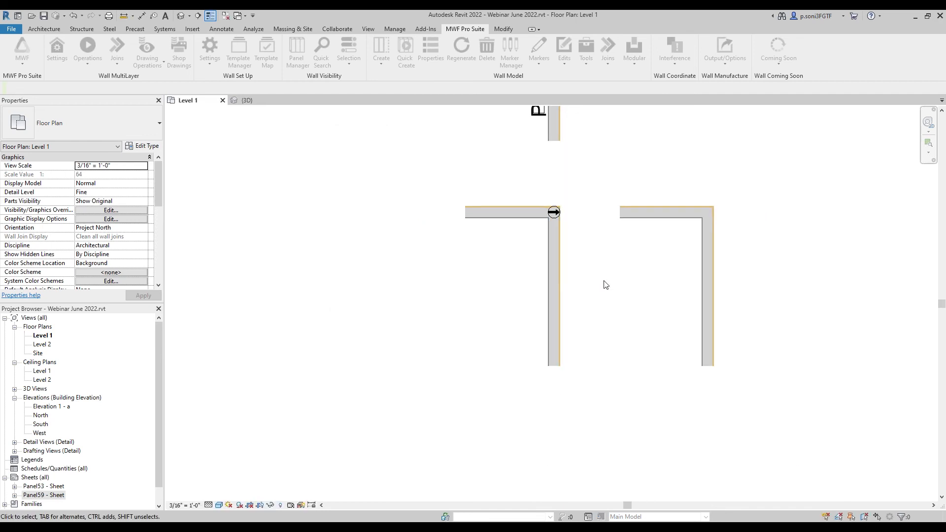
Join the two walls of the unjoined corner with the LGS L - Simple B [J104] definition under the last Corner - 2W - Any signature
click(514, 248)
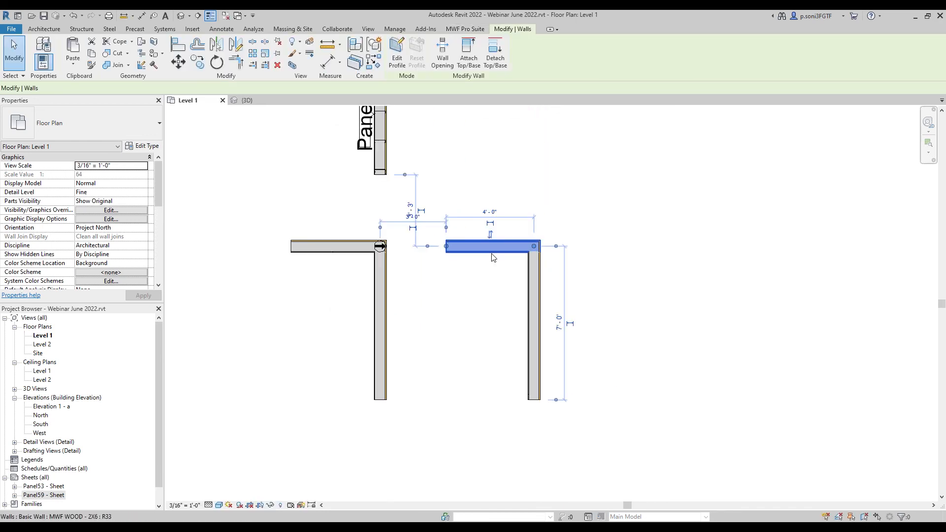
ctrl+click(538, 271)
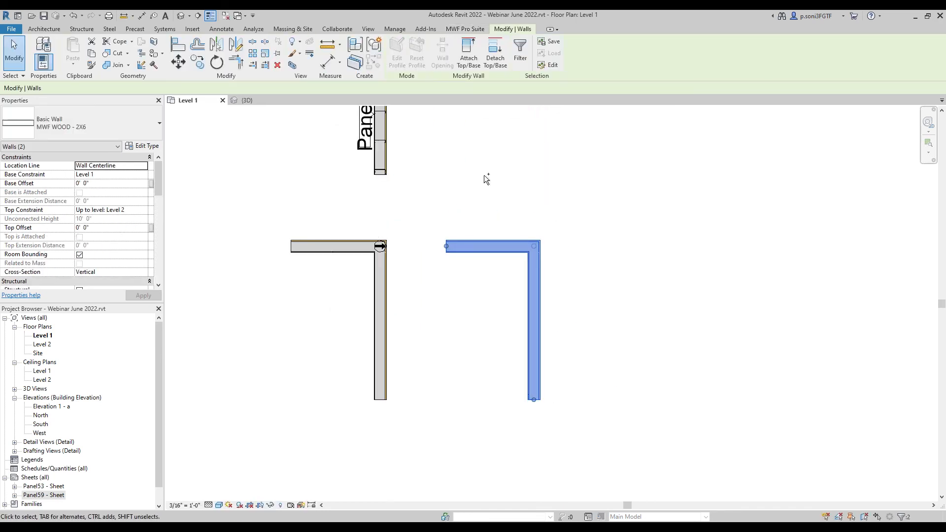
click(465, 29)
click(608, 72)
click(618, 77)
click(346, 186)
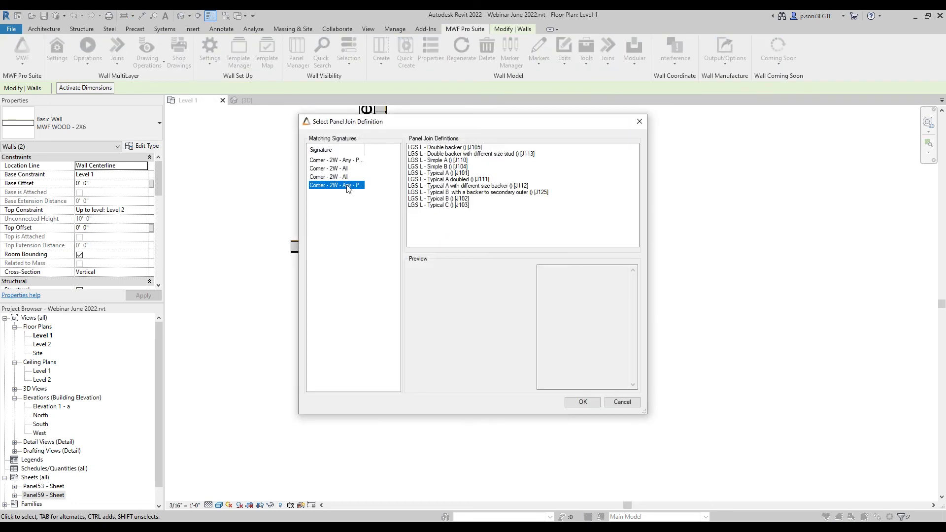
click(438, 167)
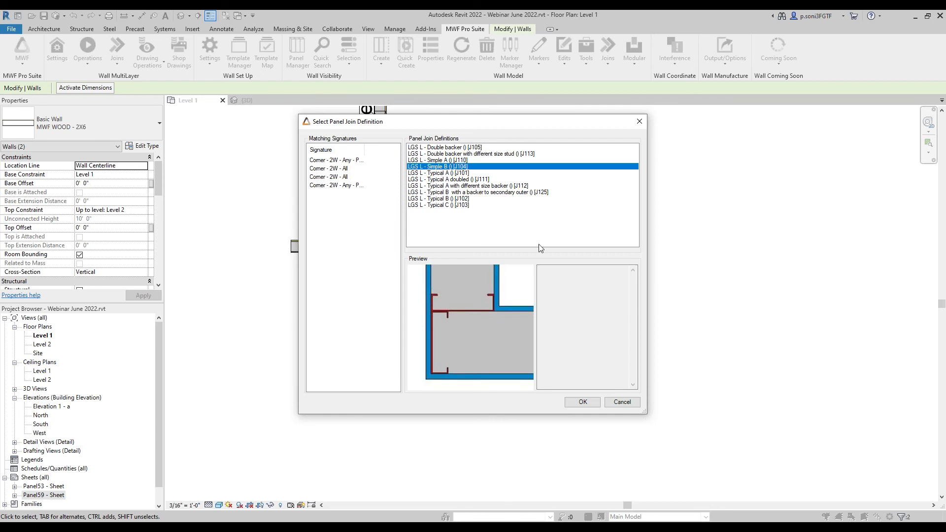
click(582, 402)
click(596, 325)
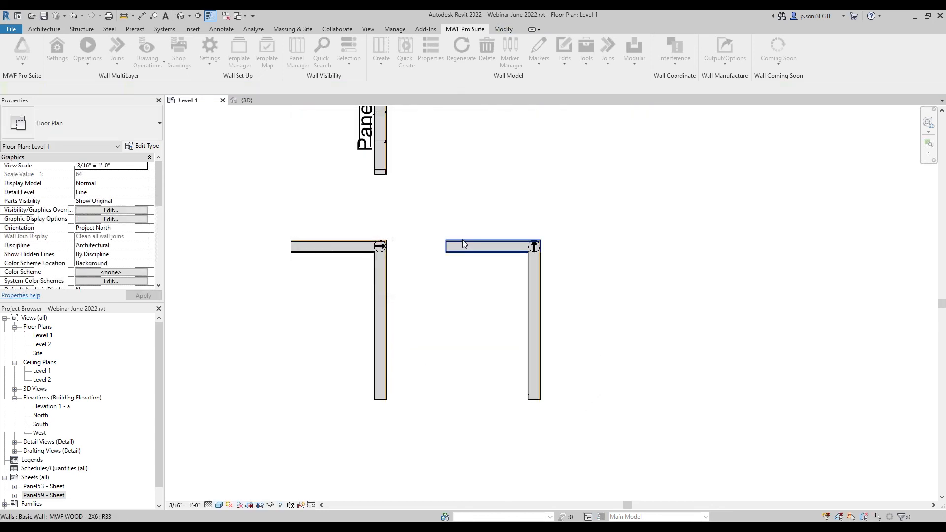
Check the new corner's join direction against the lengths of its long and short walls
scroll(460, 238, up, 2)
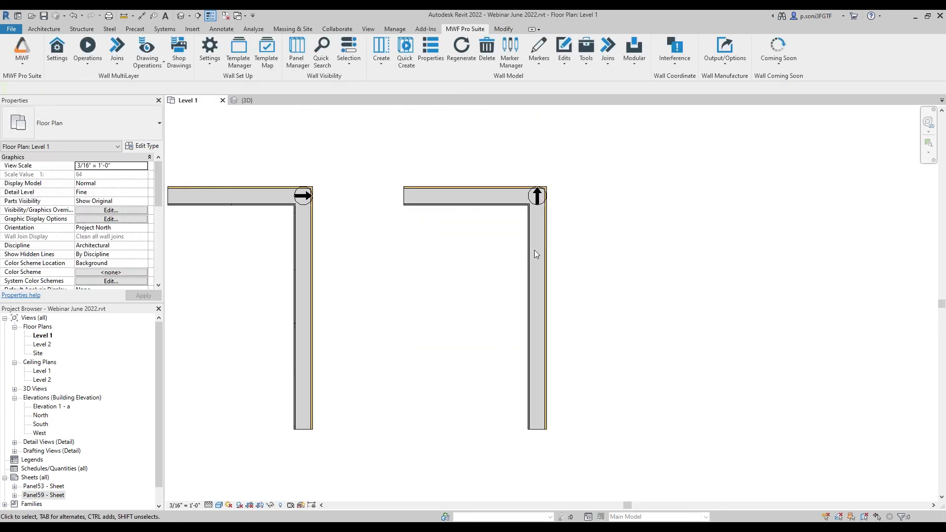
click(534, 250)
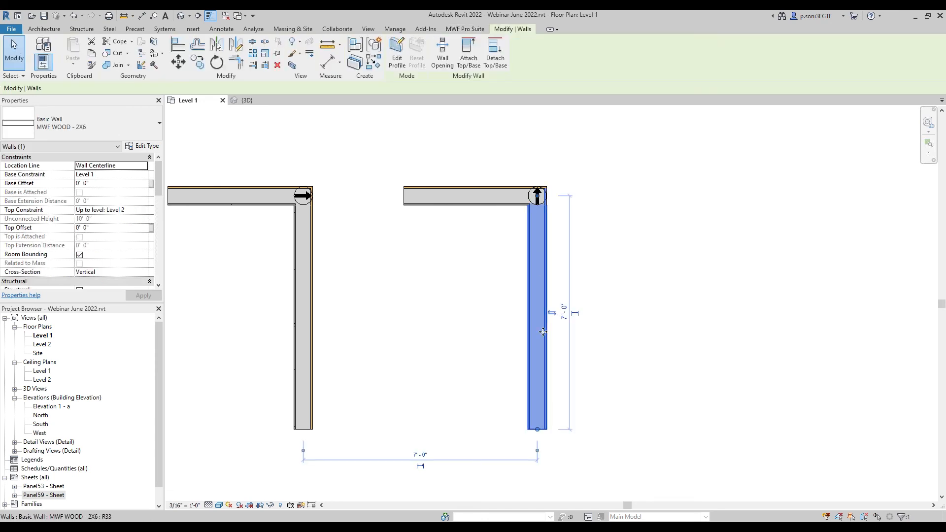
click(449, 201)
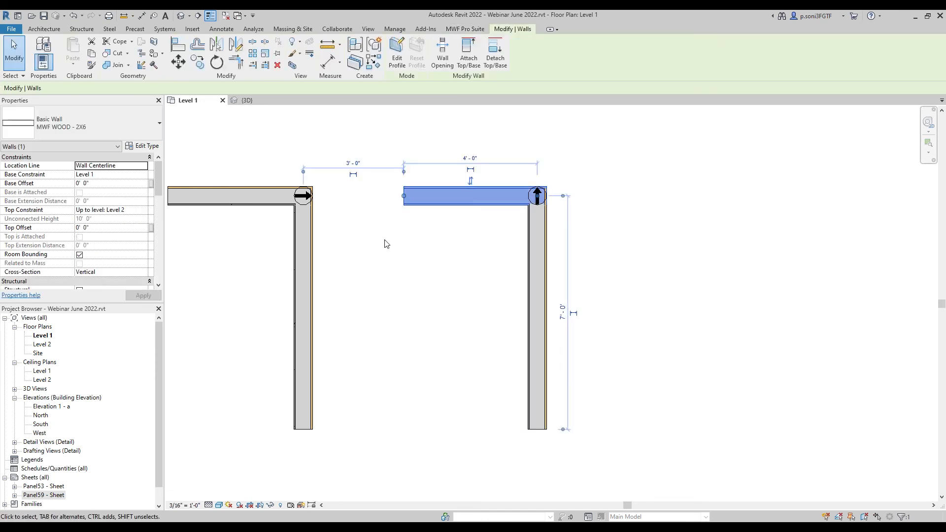
scroll(386, 243, down, 2)
middle_drag(417, 297, 518, 404)
scroll(486, 353, down, 2)
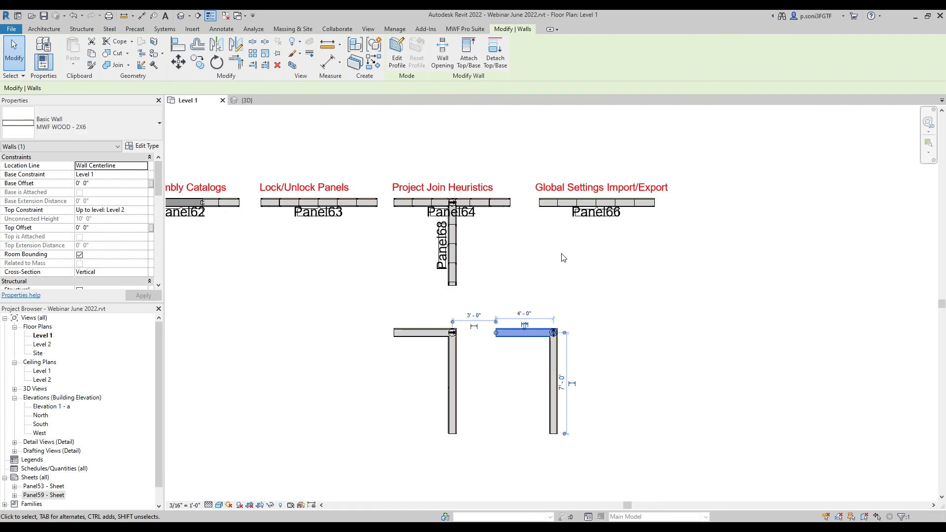
click(570, 268)
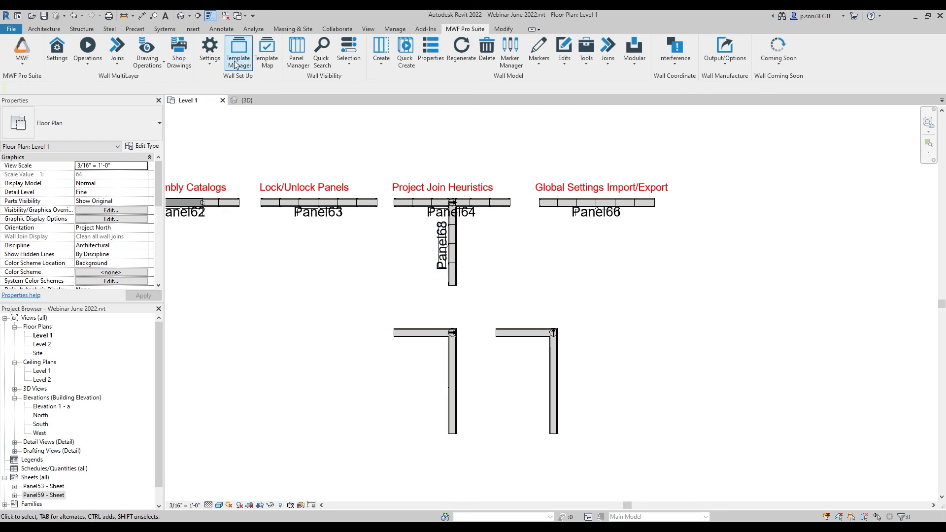
Open Global Settings Import Export and create a Webinar 2022 folder on the Desktop for the export location
click(209, 52)
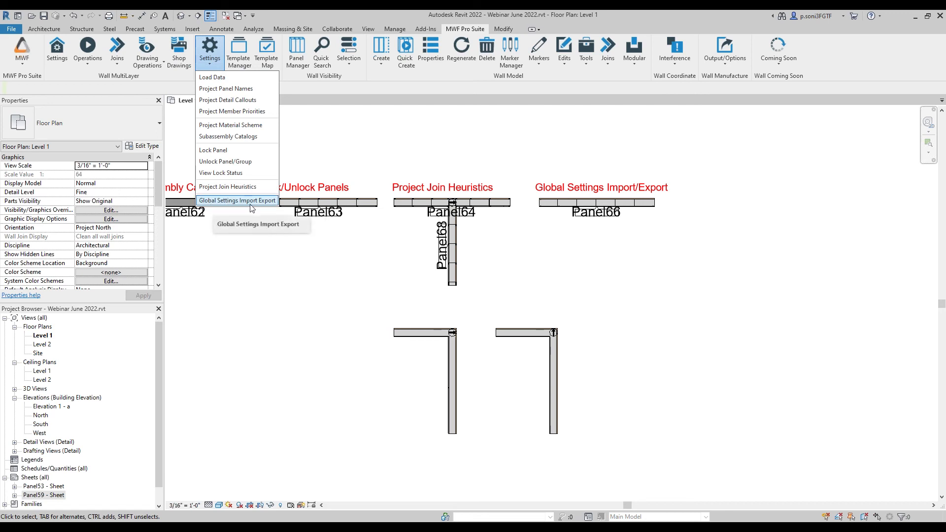
click(282, 312)
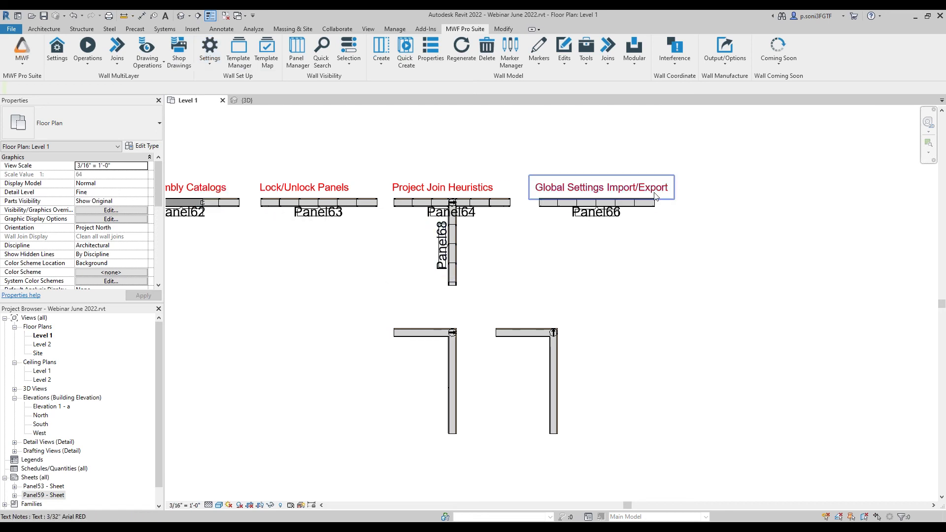
scroll(608, 192, up, 5)
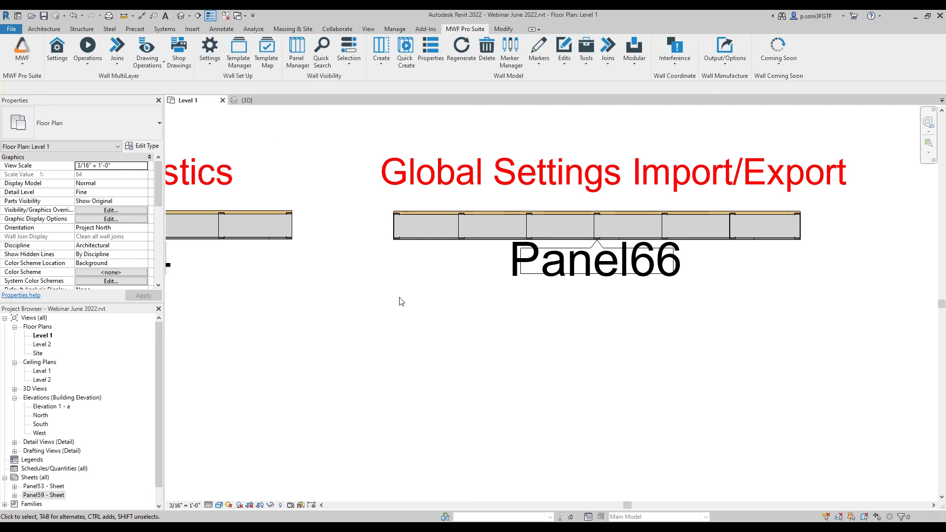
click(209, 58)
click(246, 203)
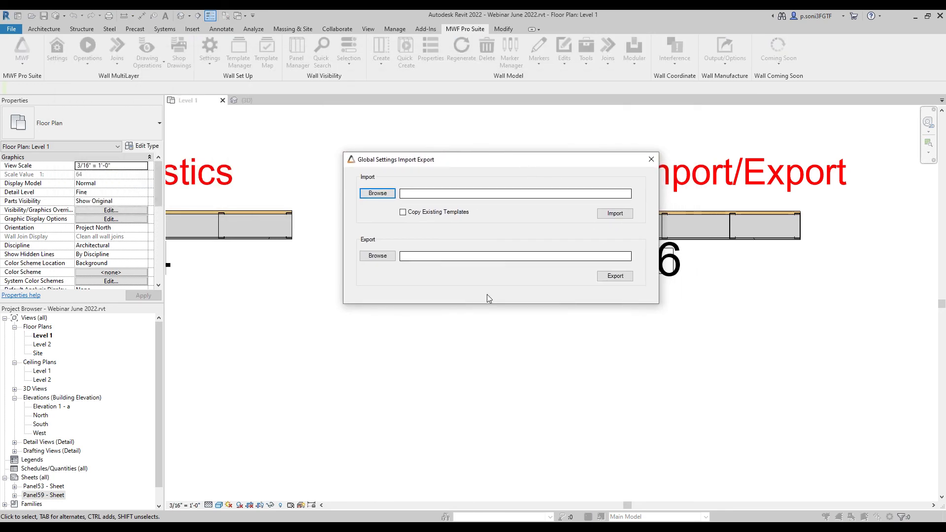
click(377, 256)
click(457, 310)
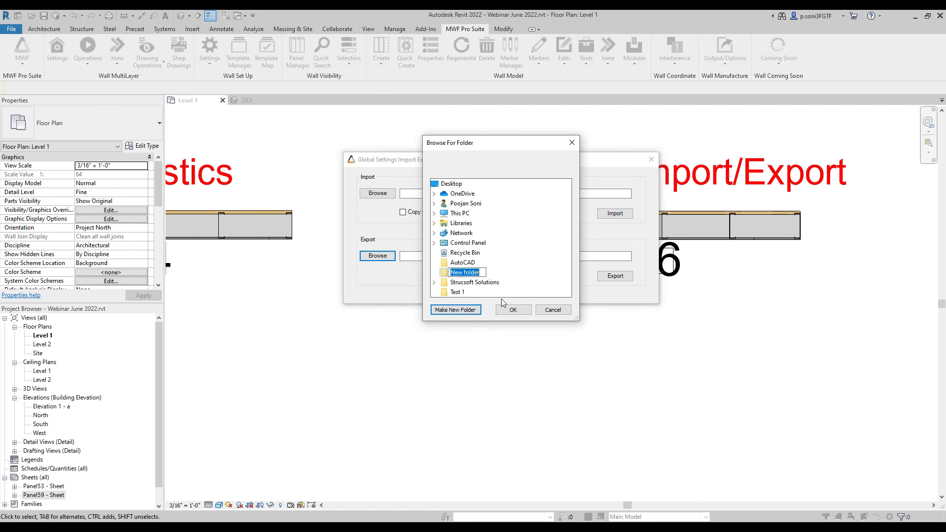
text(Webinar 2022)
click(505, 310)
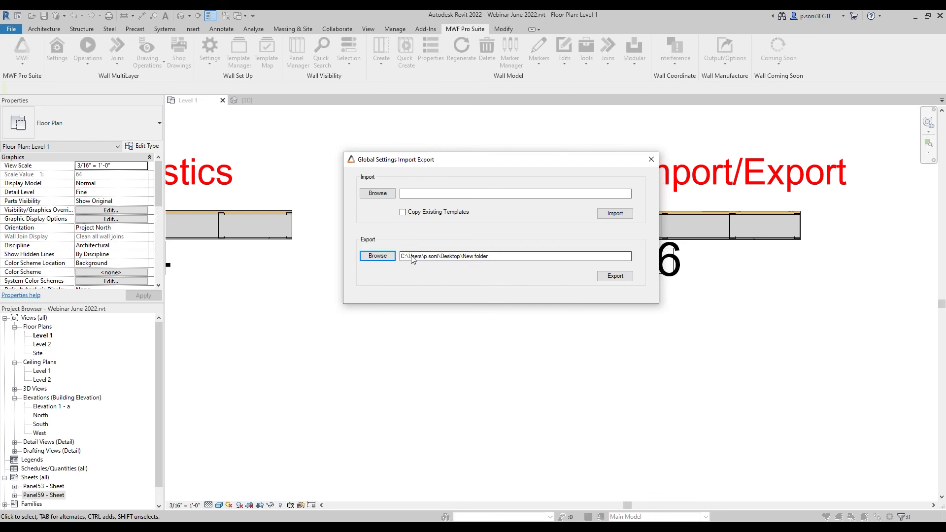
Try to export the global settings to the Desktop's New folder path, and close the import/export dialog
click(616, 277)
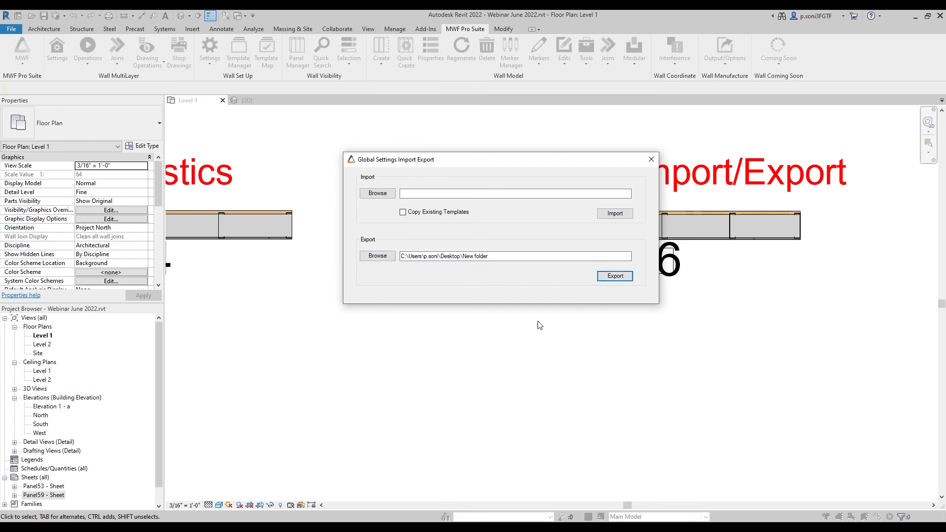
click(611, 277)
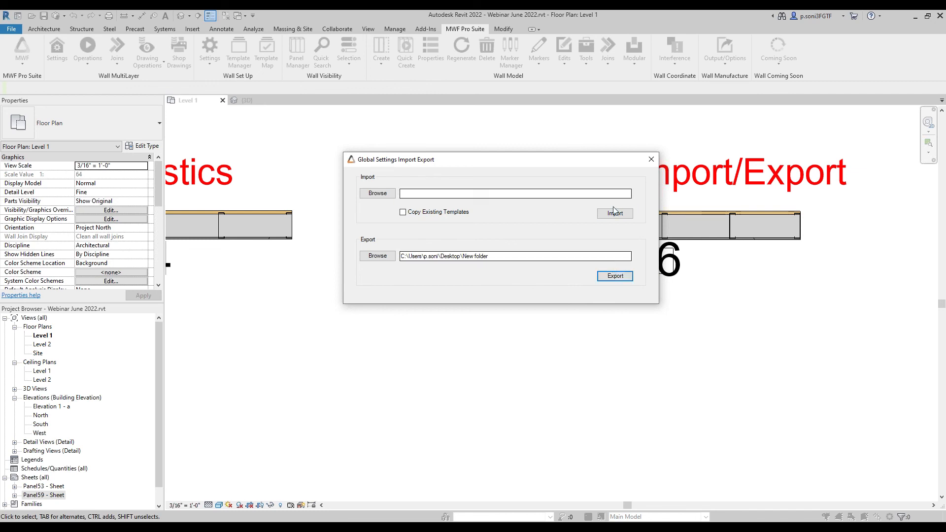
click(651, 159)
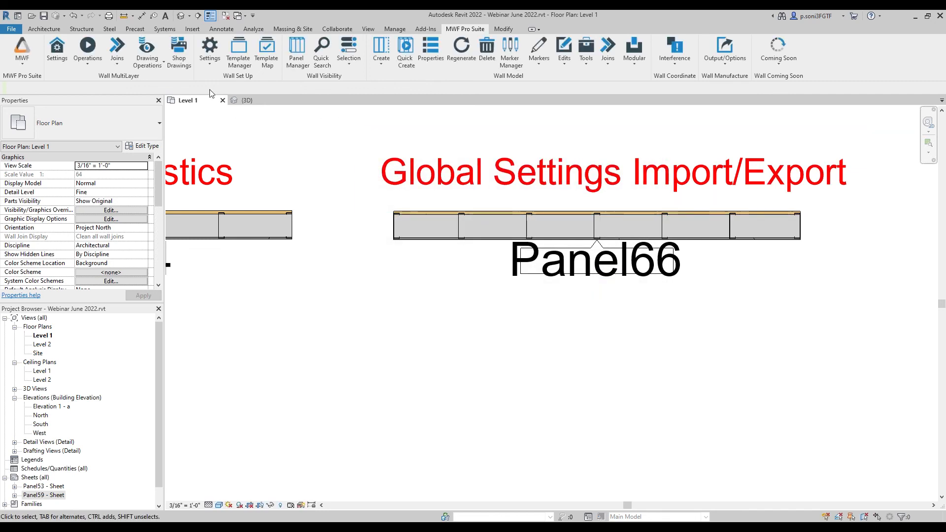
Reopen Global Settings Import Export and export the global settings to the Webinar 2022 folder on the Desktop
click(209, 51)
click(235, 206)
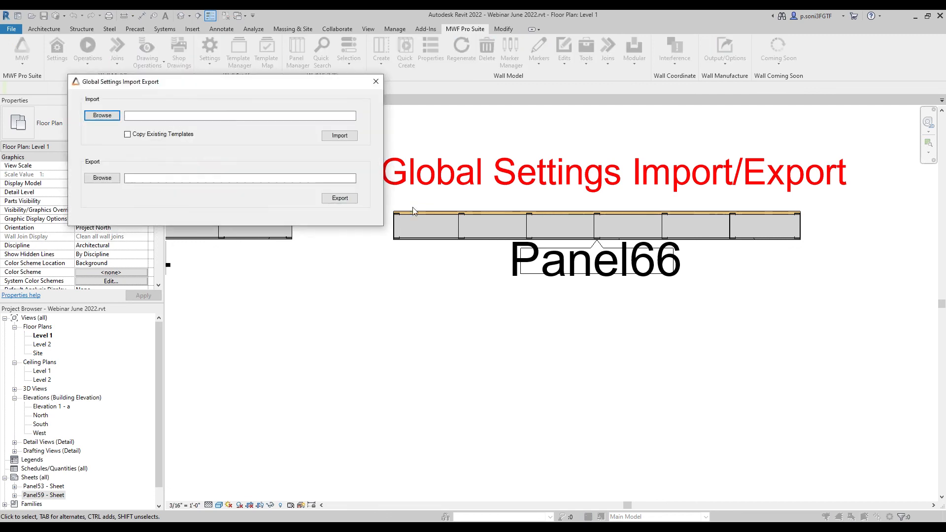
click(103, 178)
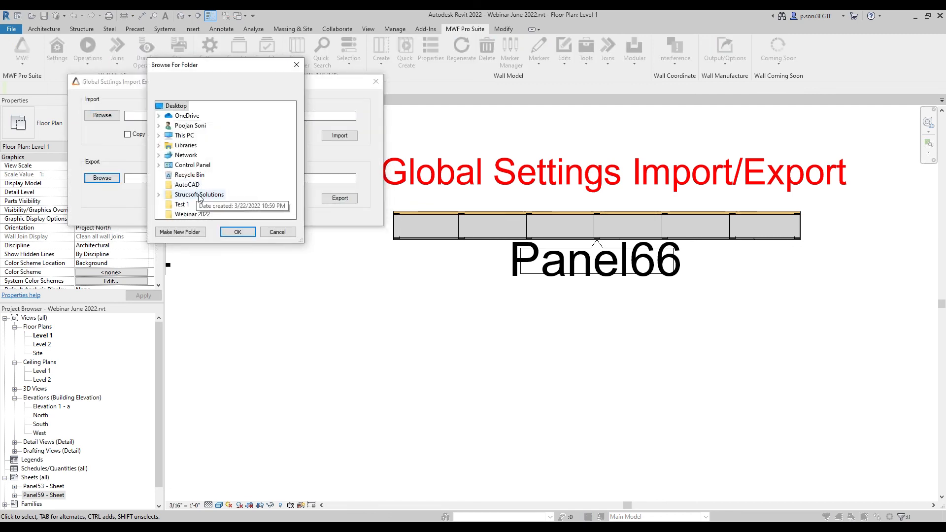
click(192, 214)
click(237, 232)
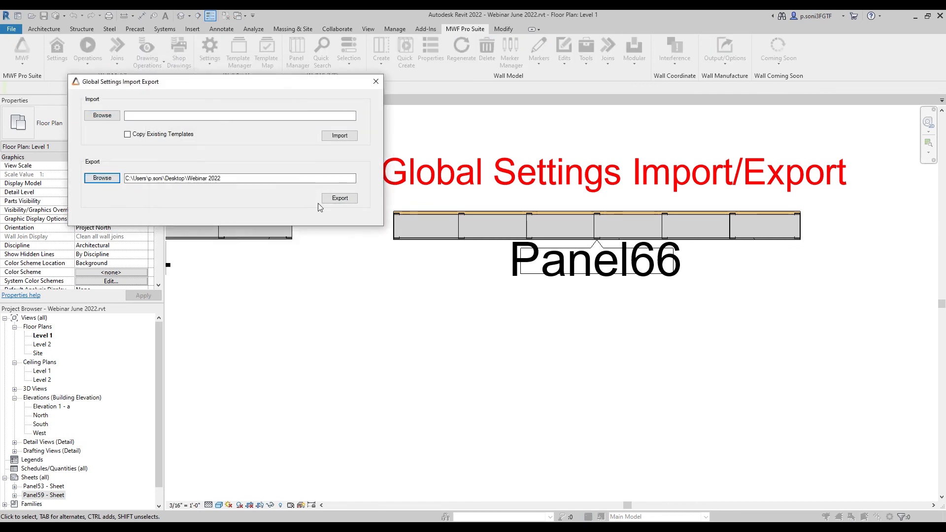
click(333, 199)
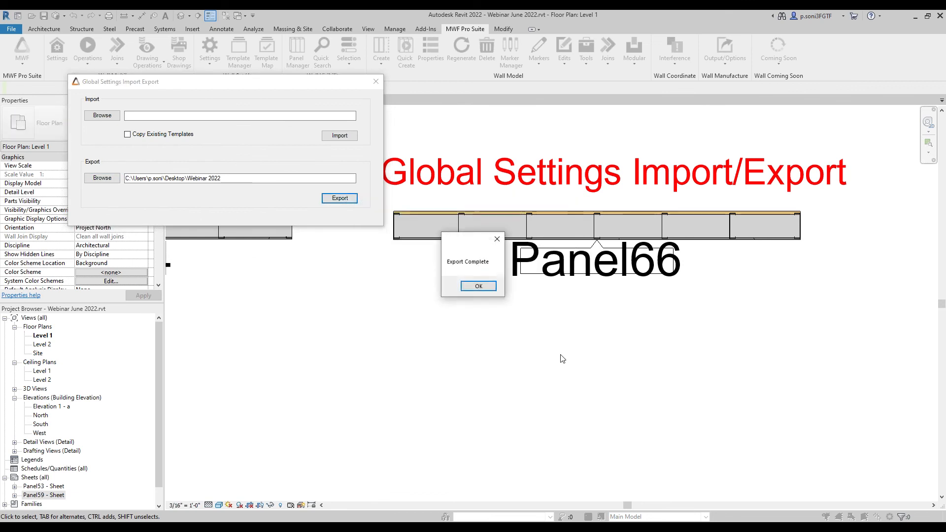
click(478, 288)
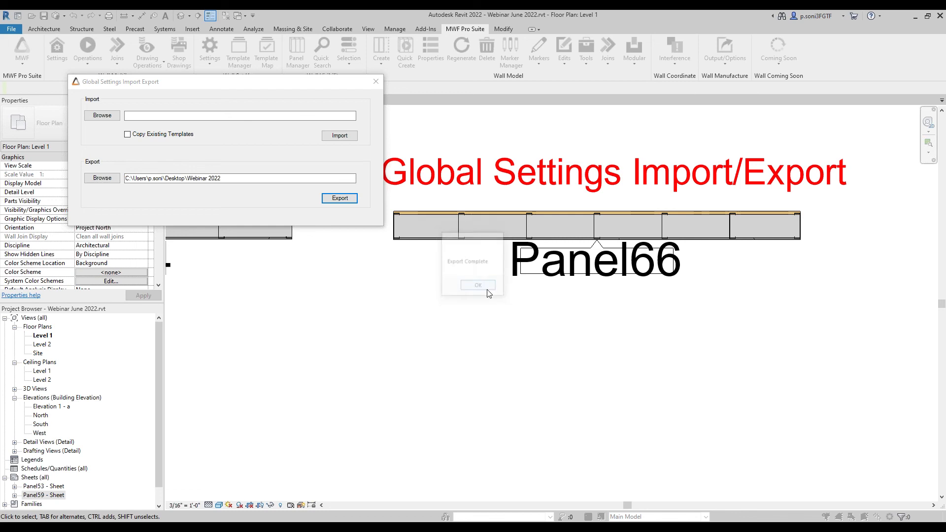
drag(291, 84, 602, 204)
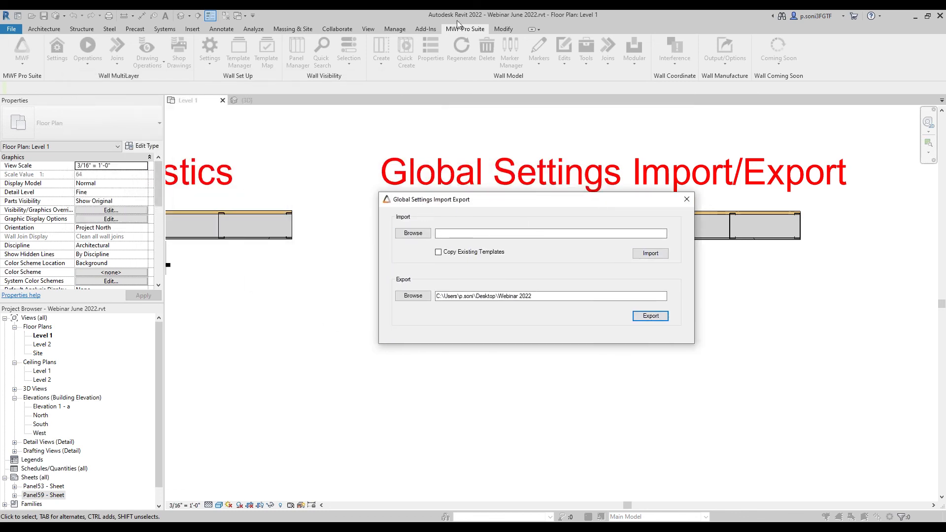
click(686, 199)
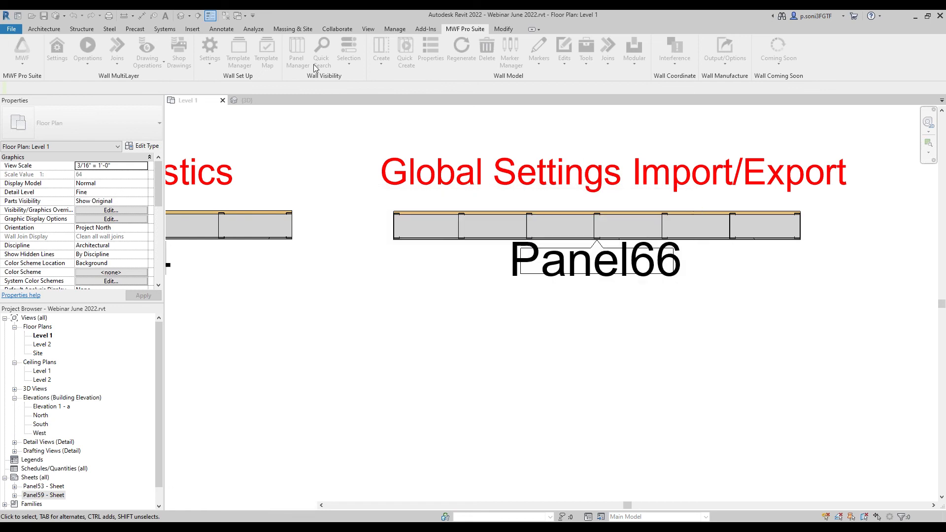
Open Global Settings Import Export, choose MWFSettings.zip from the Desktop's Webinar 2022 folder as the import file, and close the dialog without importing
click(210, 66)
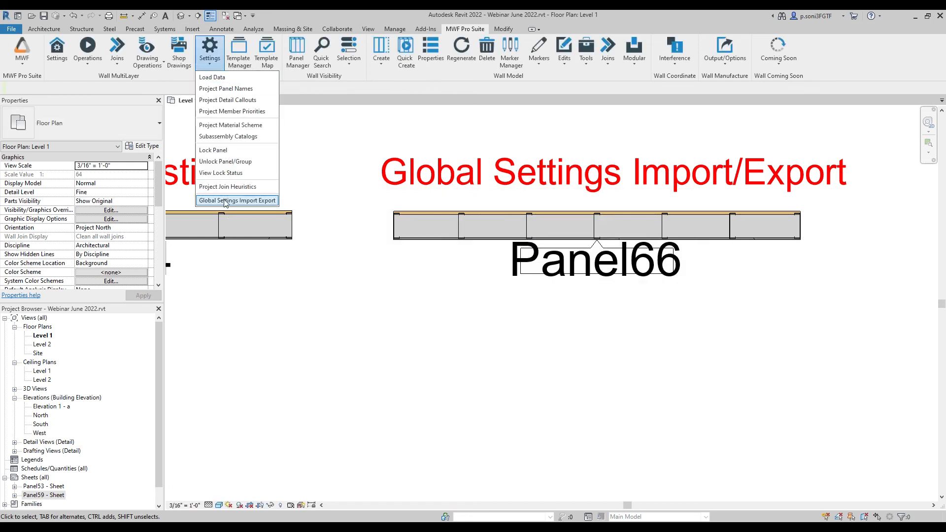
click(236, 202)
click(349, 165)
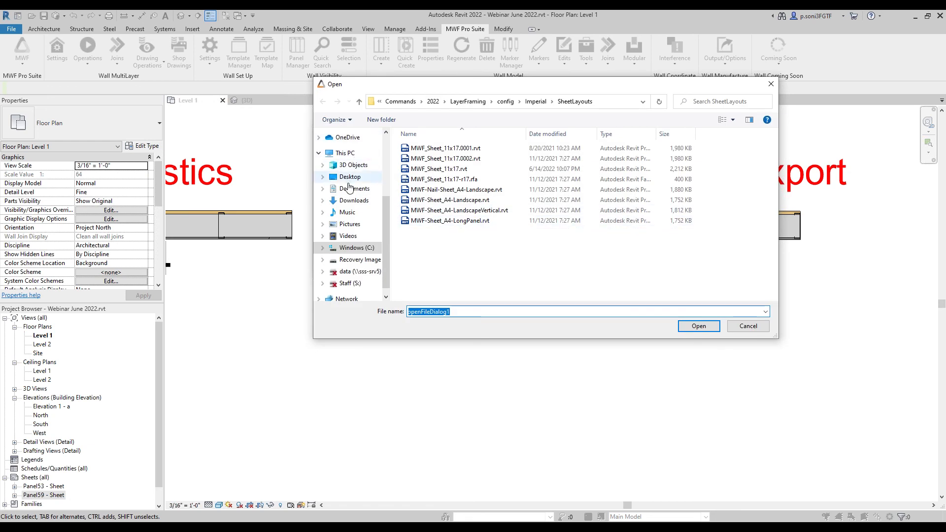
click(348, 178)
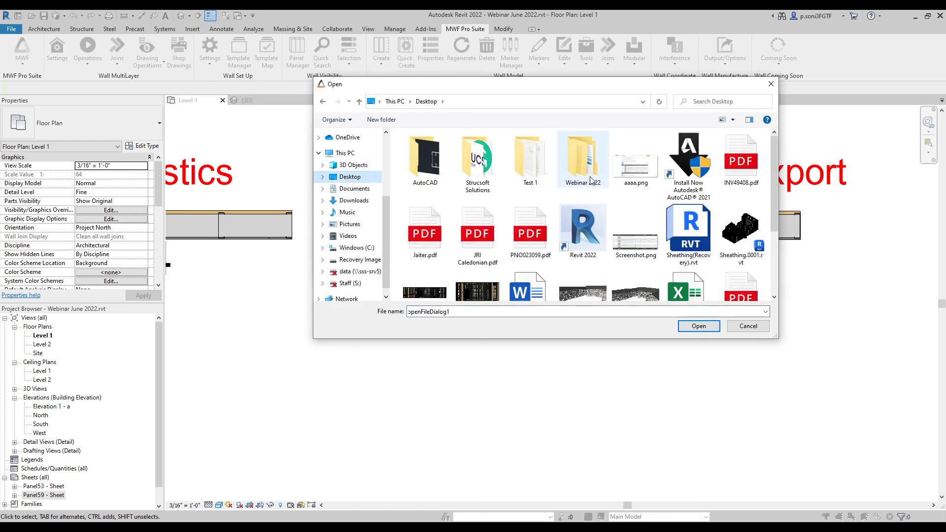
double_click(592, 180)
click(359, 102)
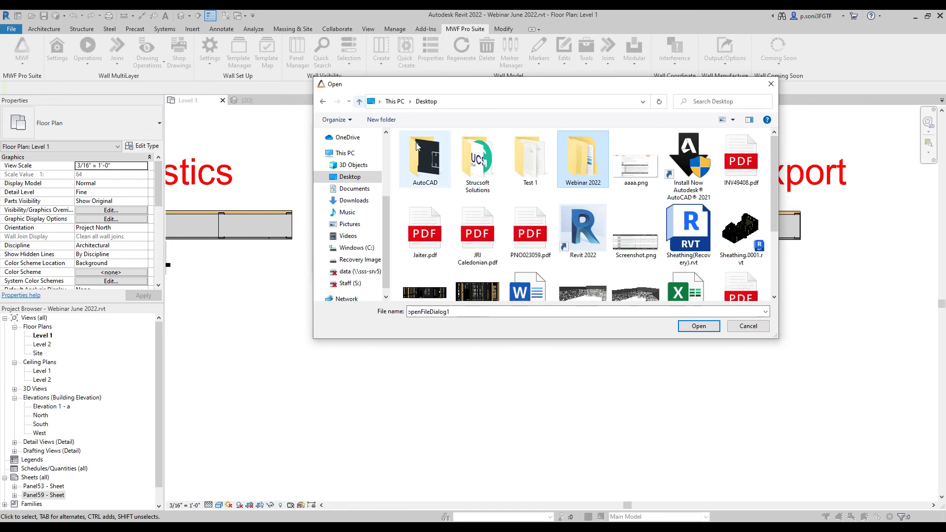
double_click(582, 159)
click(434, 150)
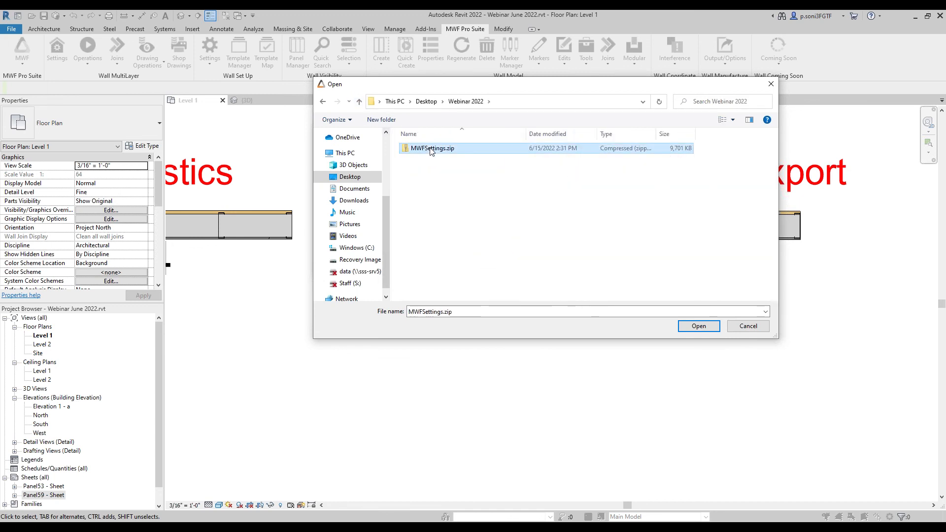
click(706, 324)
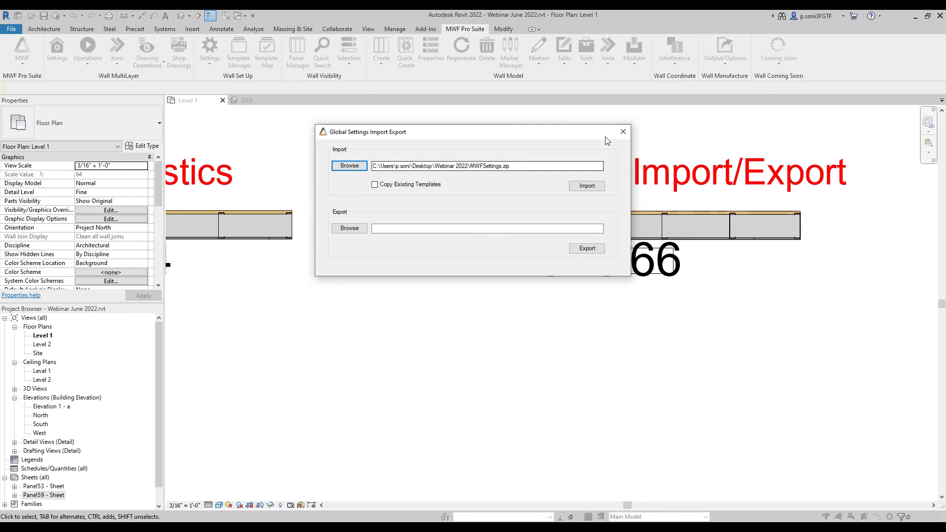
click(623, 132)
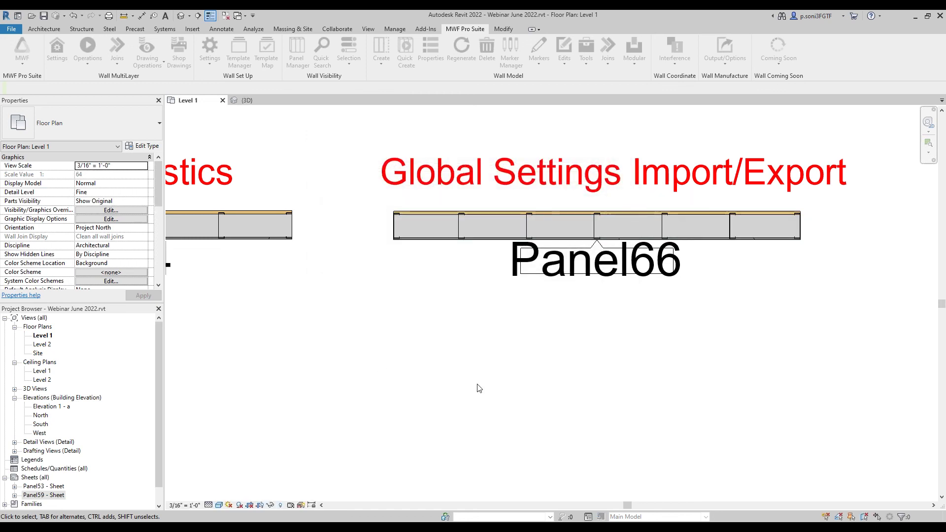
scroll(477, 388, down, 10)
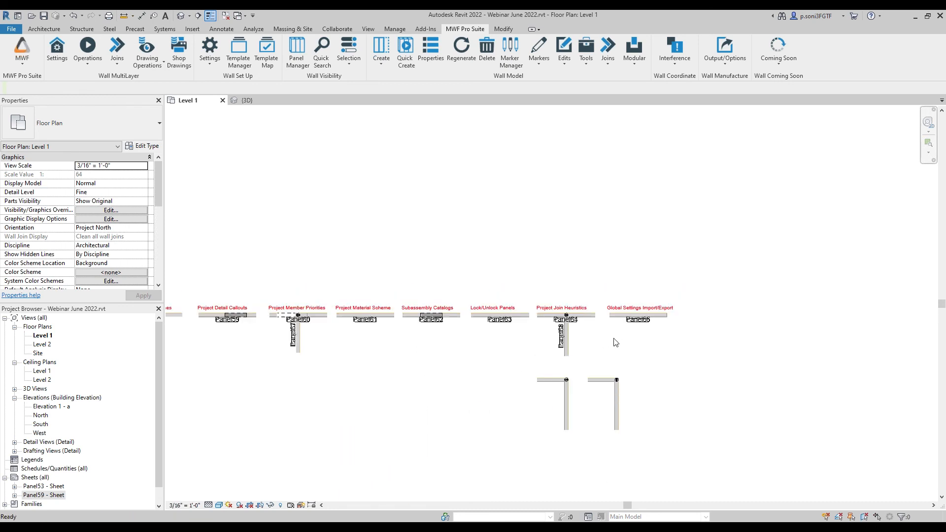
middle_drag(397, 375, 504, 304)
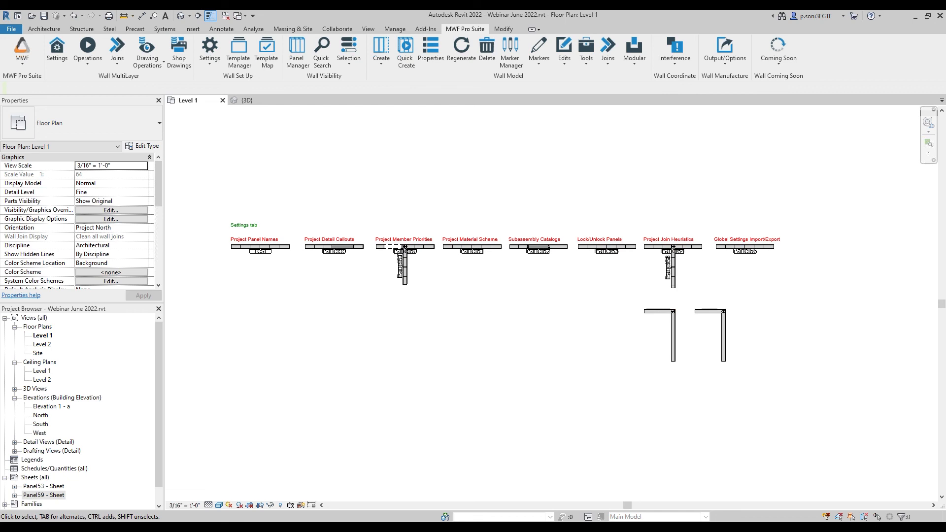
scroll(218, 255, up, 2)
scroll(304, 237, up, 2)
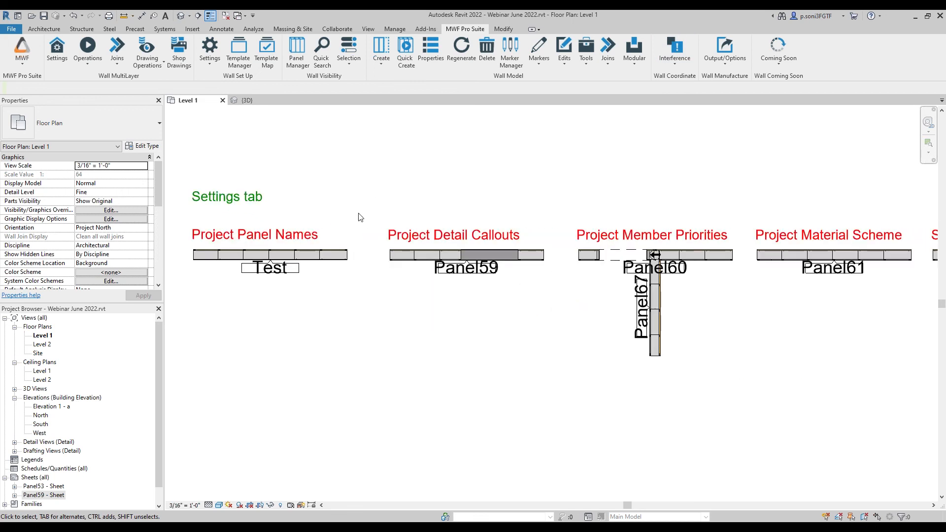
middle_drag(361, 193, 360, 224)
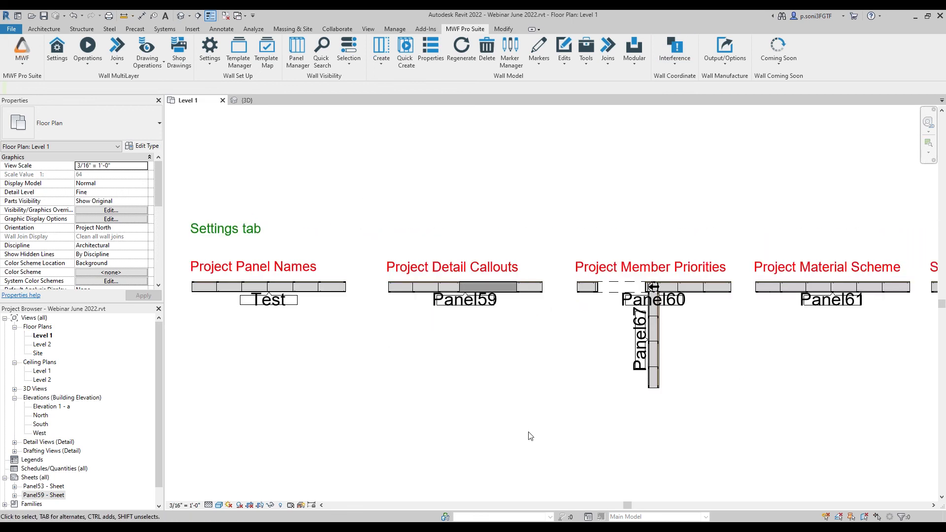